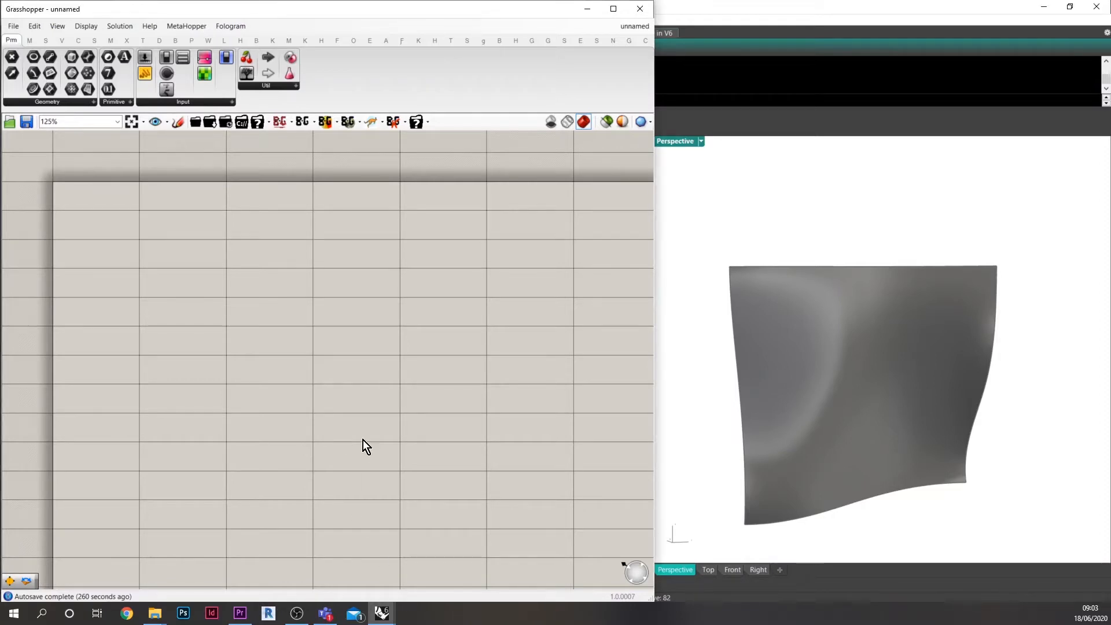
- Paste the copied C# GEODESIC script component onto the empty canvas
scroll(365, 440, down, 5)
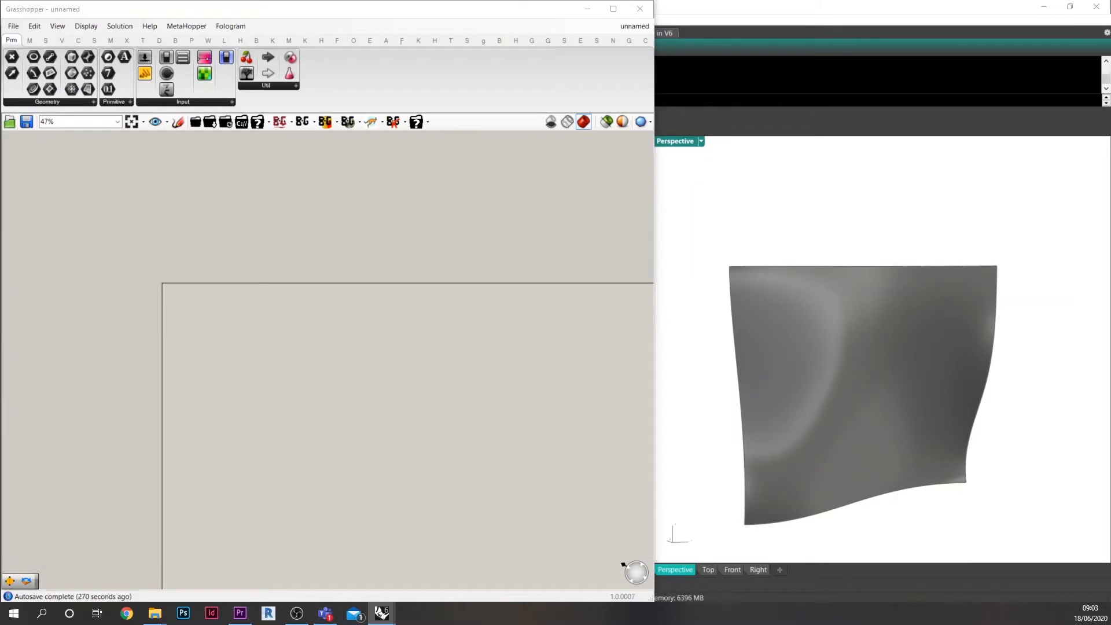
click(308, 448)
key(ctrl+v)
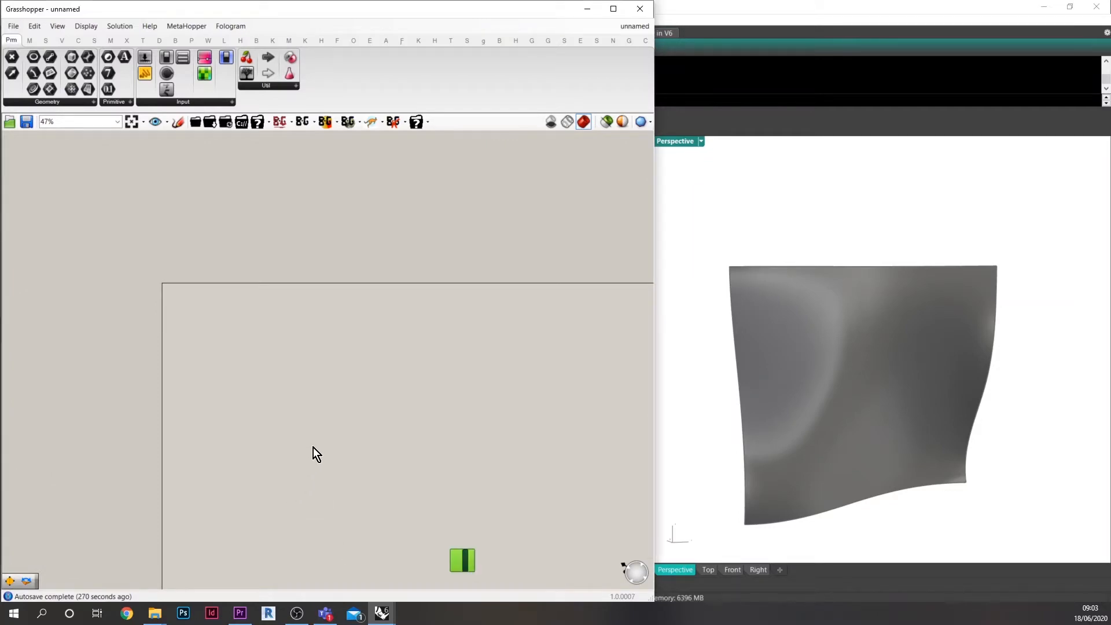
right_drag(436, 511, 424, 461)
scroll(454, 505, up, 3)
scroll(454, 504, up, 4)
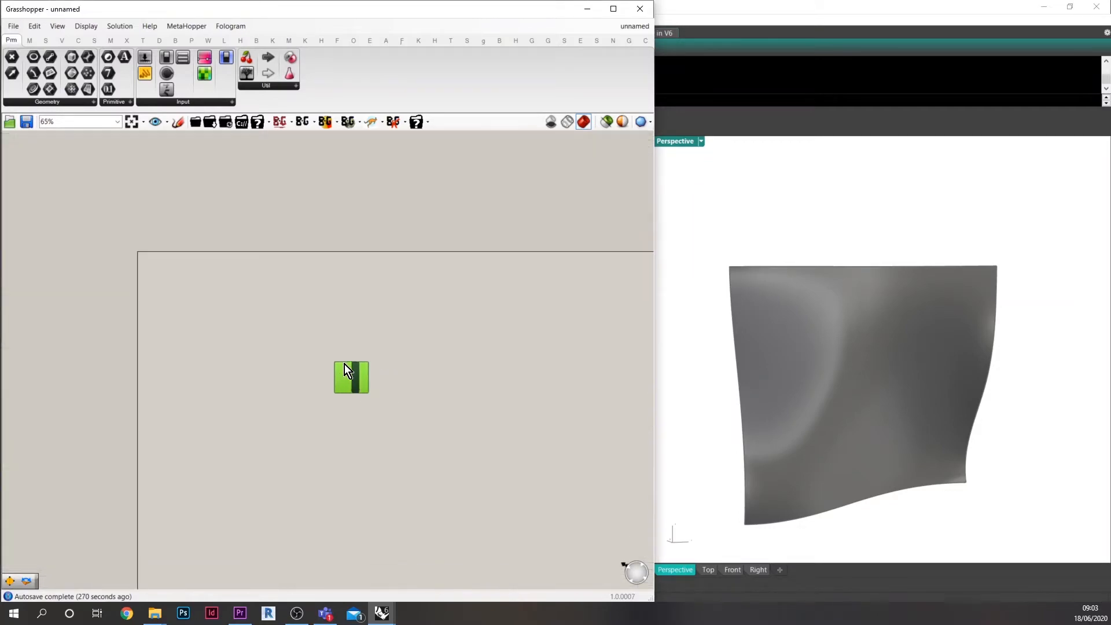
right_drag(342, 399, 444, 427)
scroll(530, 427, down, 1)
- Add a Geometry parameter before the C# GEODESIC component and assign the selected Rhino surface to it
click(879, 356)
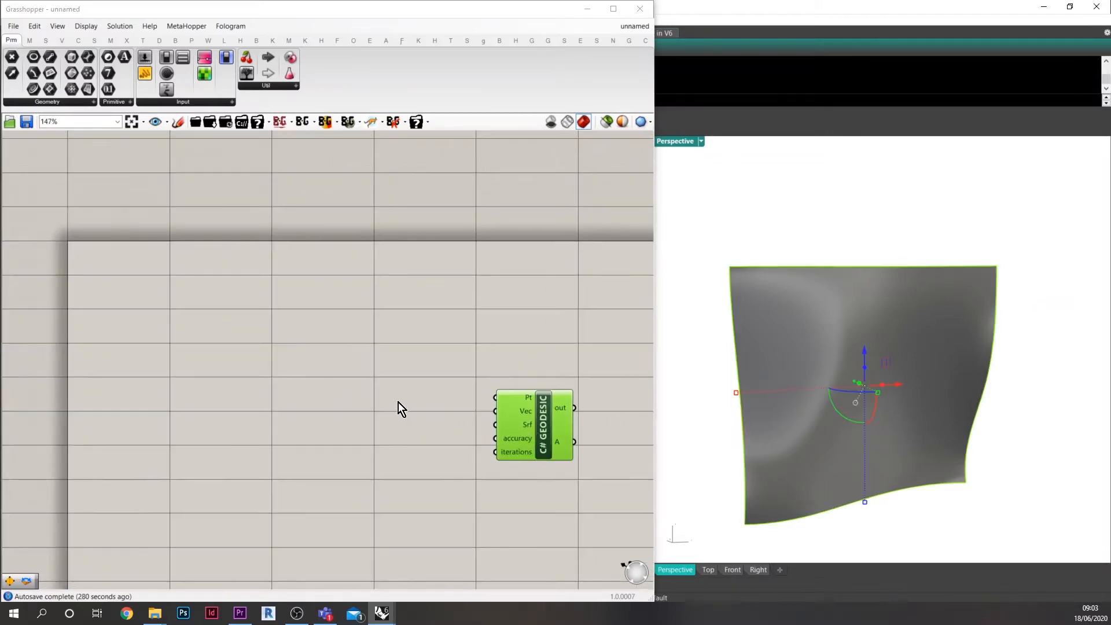
double_click(360, 385)
text(geo)
key(Return)
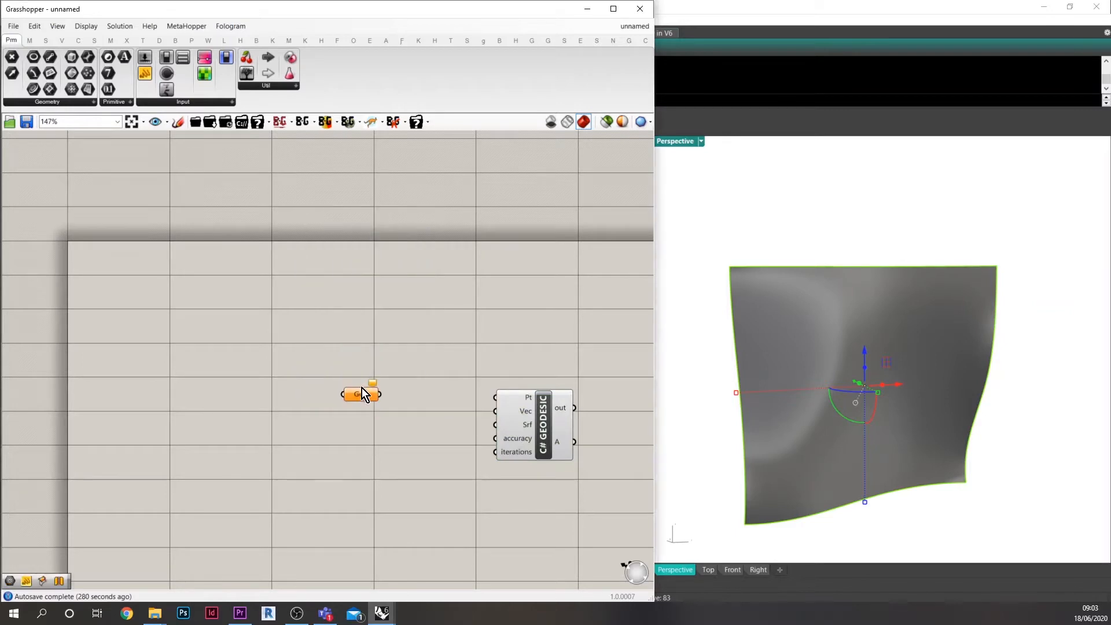
drag(362, 389, 241, 403)
right_click(241, 403)
click(286, 516)
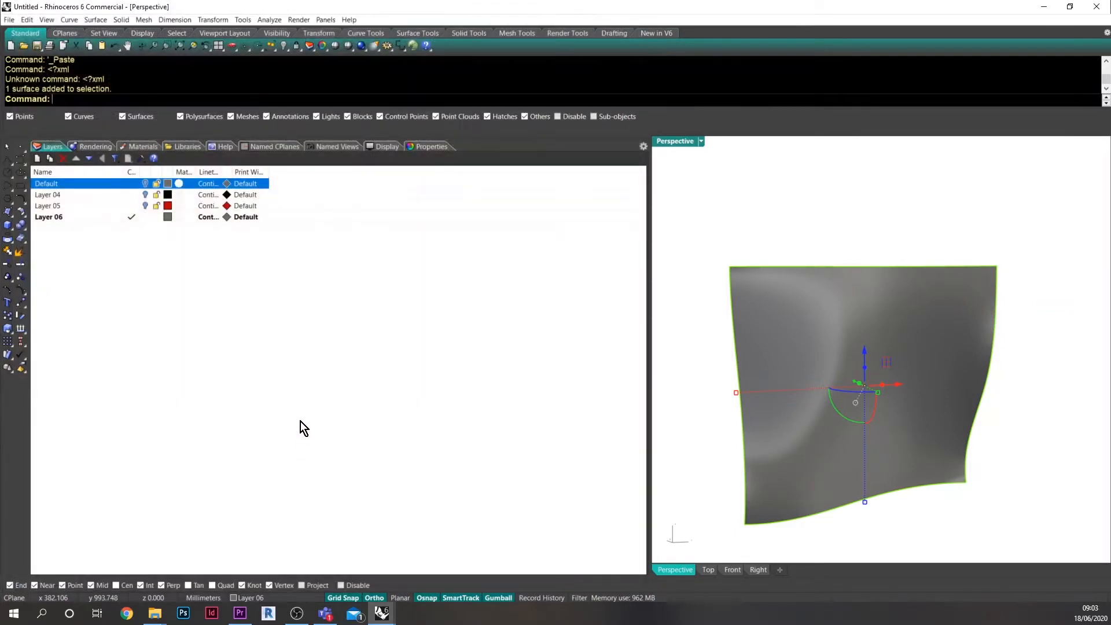
- Add a Surface parameter beside the Geometry parameter and feed it from the Geometry output
double_click(314, 429)
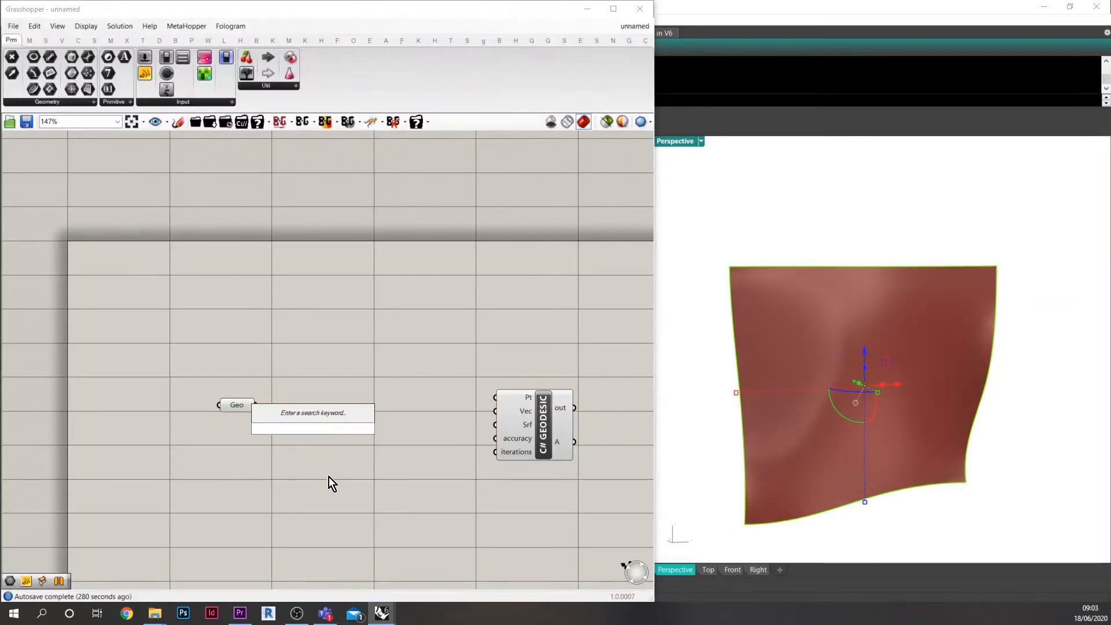
text(d)
key(BackSpace)
text(sur)
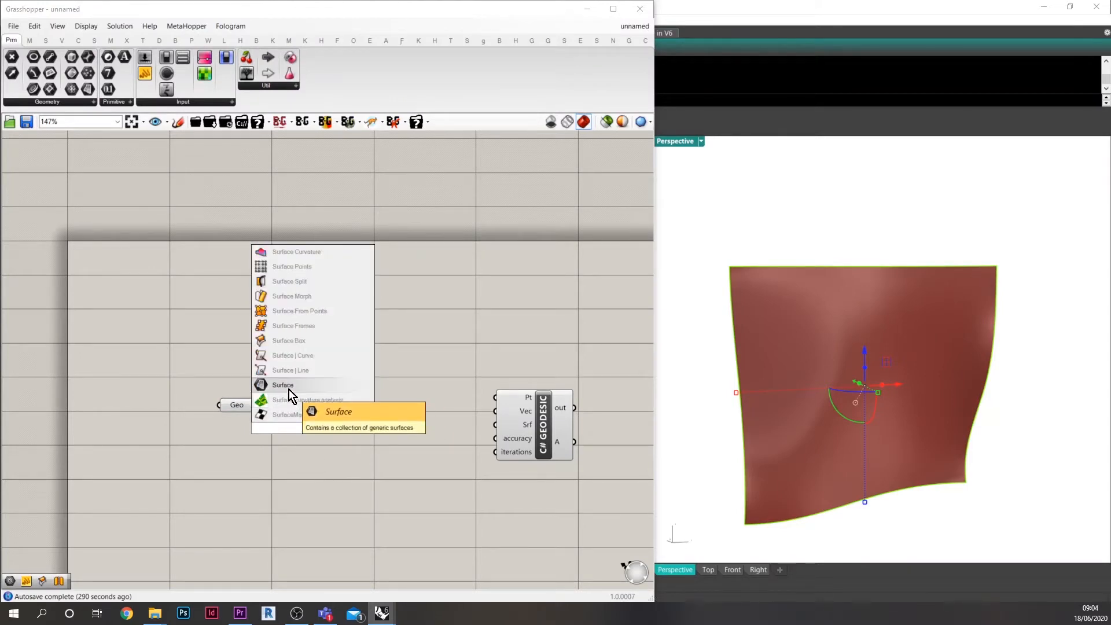
click(290, 386)
scroll(269, 413, up, 1)
drag(269, 414, 315, 401)
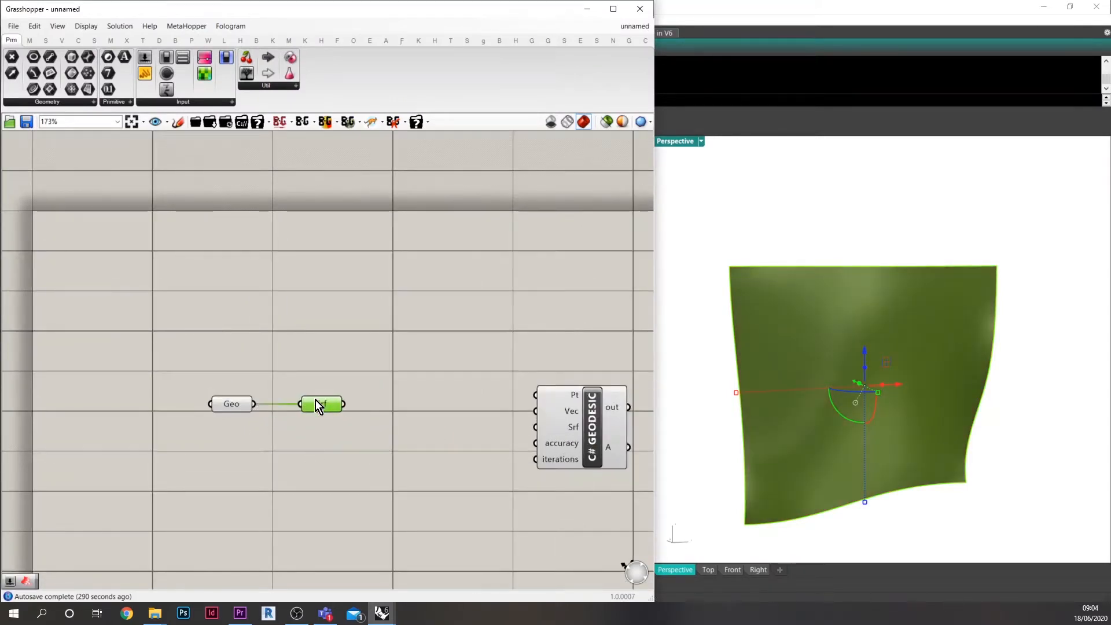
- Reparameterize the Surface parameter, connect it to the Srf input of C# GEODESIC, and align that component with it
right_click(325, 409)
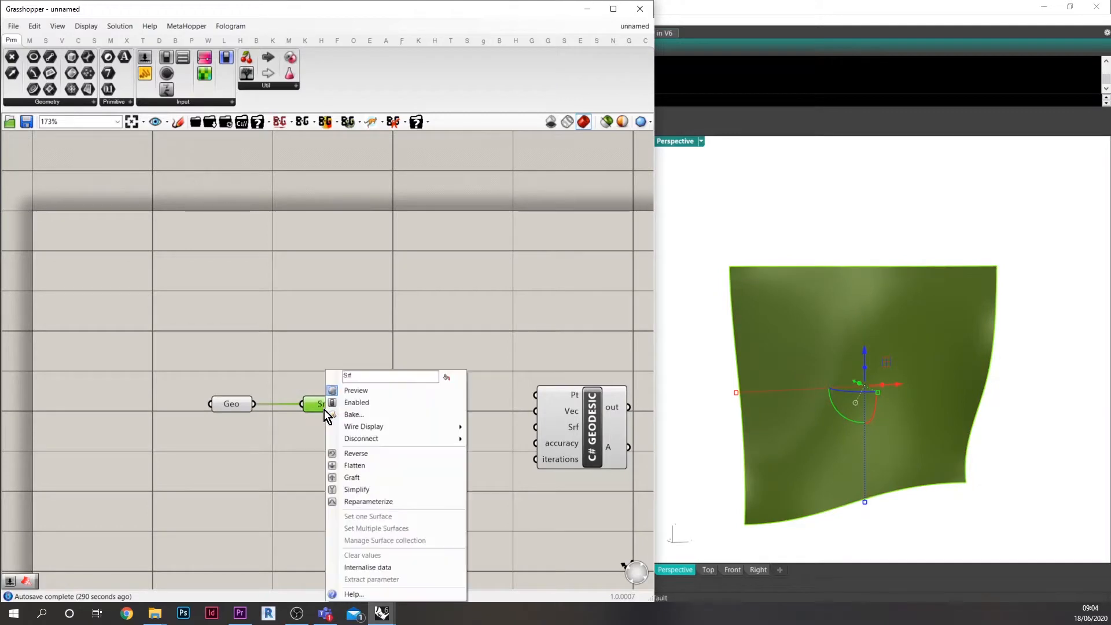
click(402, 501)
drag(348, 404, 550, 437)
click(584, 408)
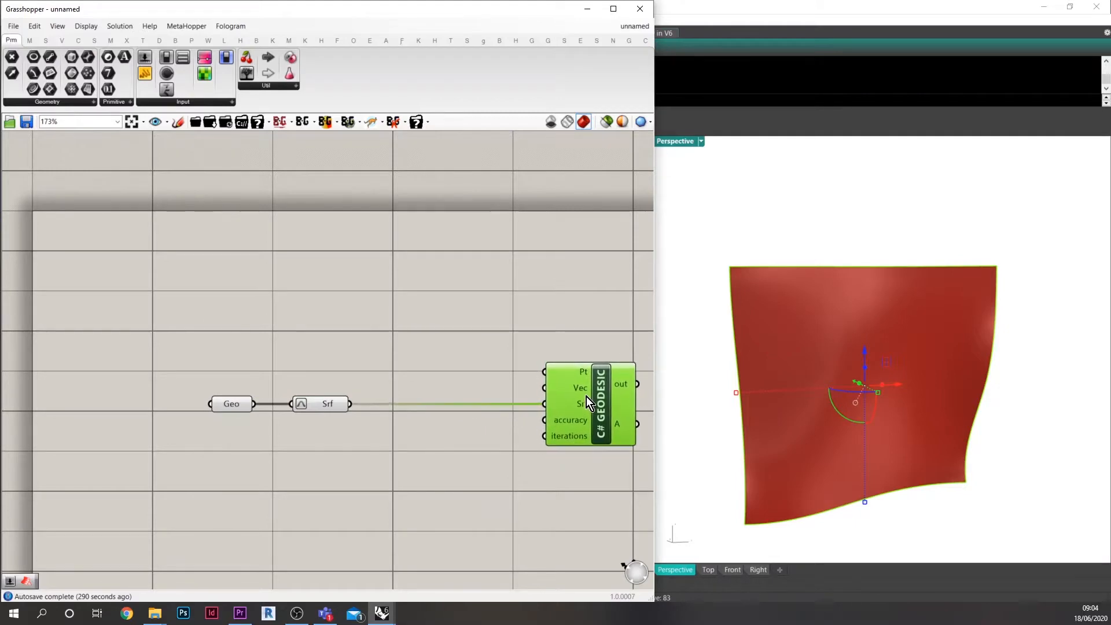
- Add an Evaluate Surface component and connect the Surface parameter to its S input
scroll(586, 397, up, 1)
scroll(543, 392, up, 1)
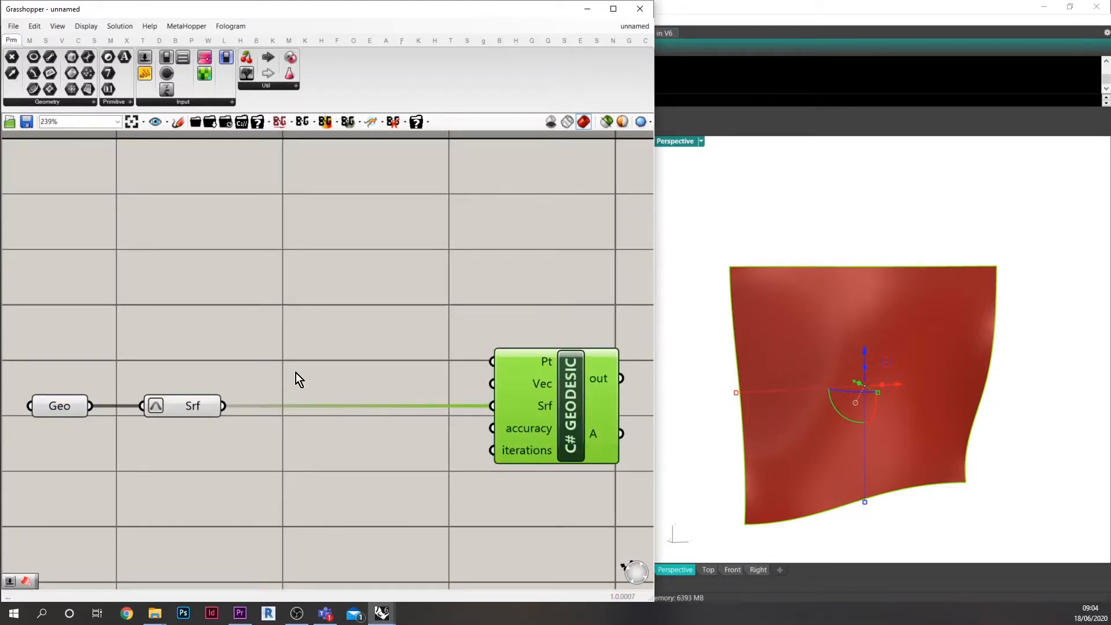
right_drag(324, 347, 333, 380)
double_click(332, 378)
text(eval)
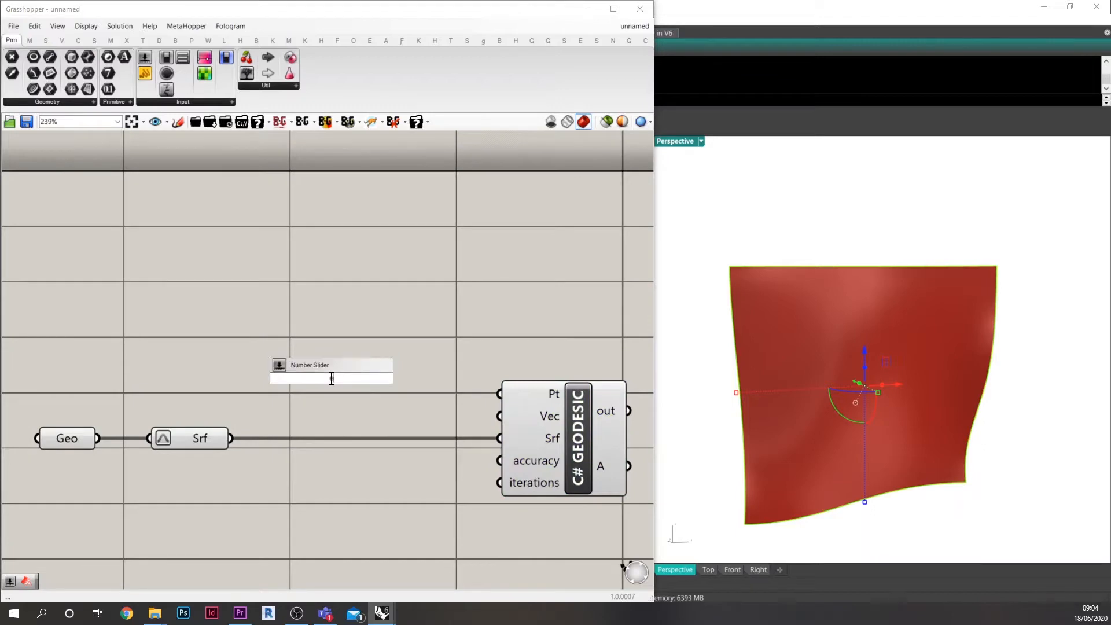
text(uate)
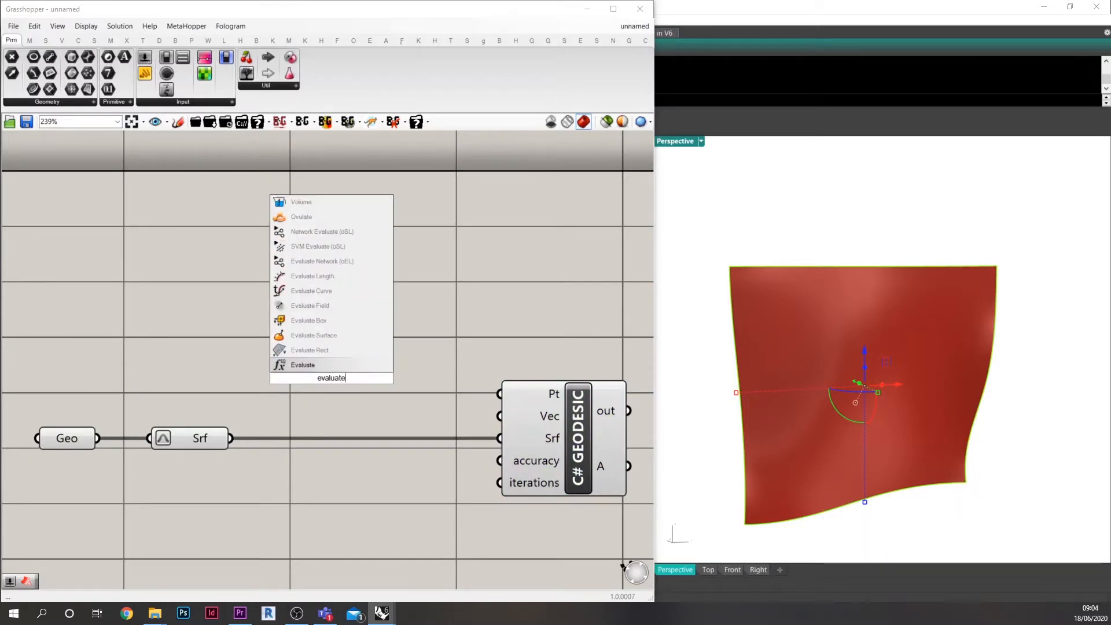
click(320, 335)
drag(231, 439, 301, 315)
- Add a Construct Point component and connect its point output to the uv input of Evaluate Surface
double_click(215, 338)
text(cx)
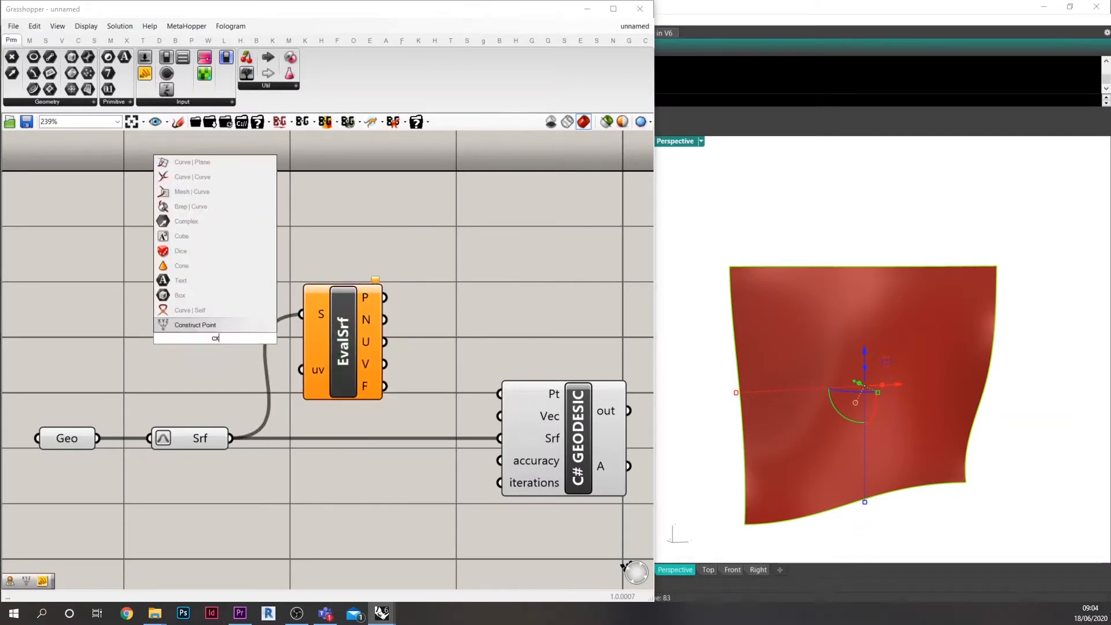
click(213, 326)
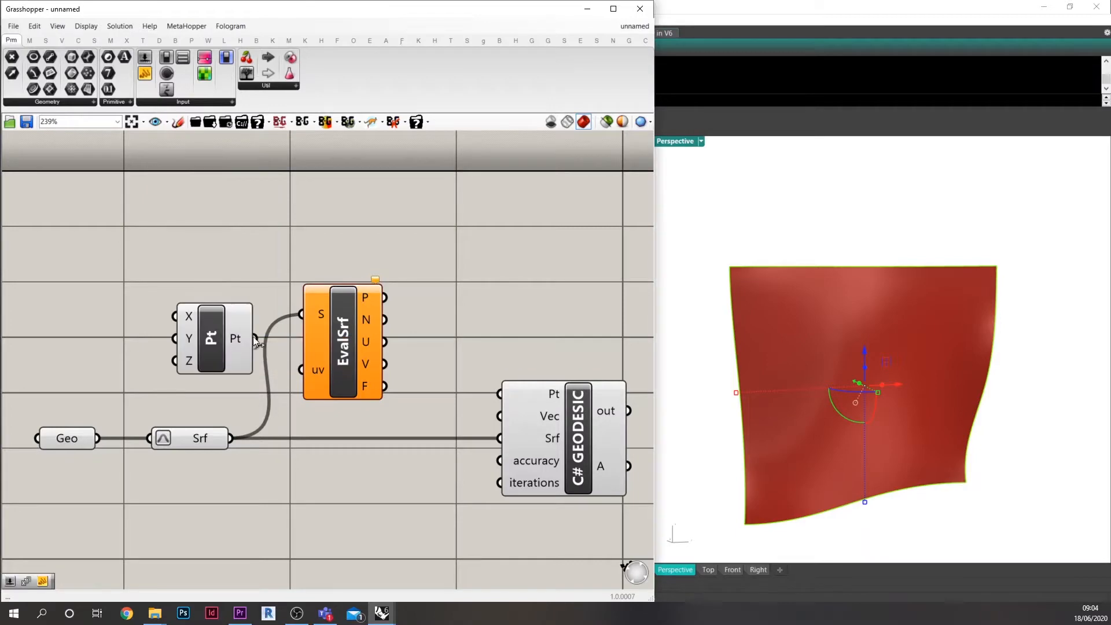
drag(211, 333, 217, 356)
- Add a panel containing .5, wire it to the X and Y inputs of Construct Point, and shift Evaluate Surface aside
double_click(131, 336)
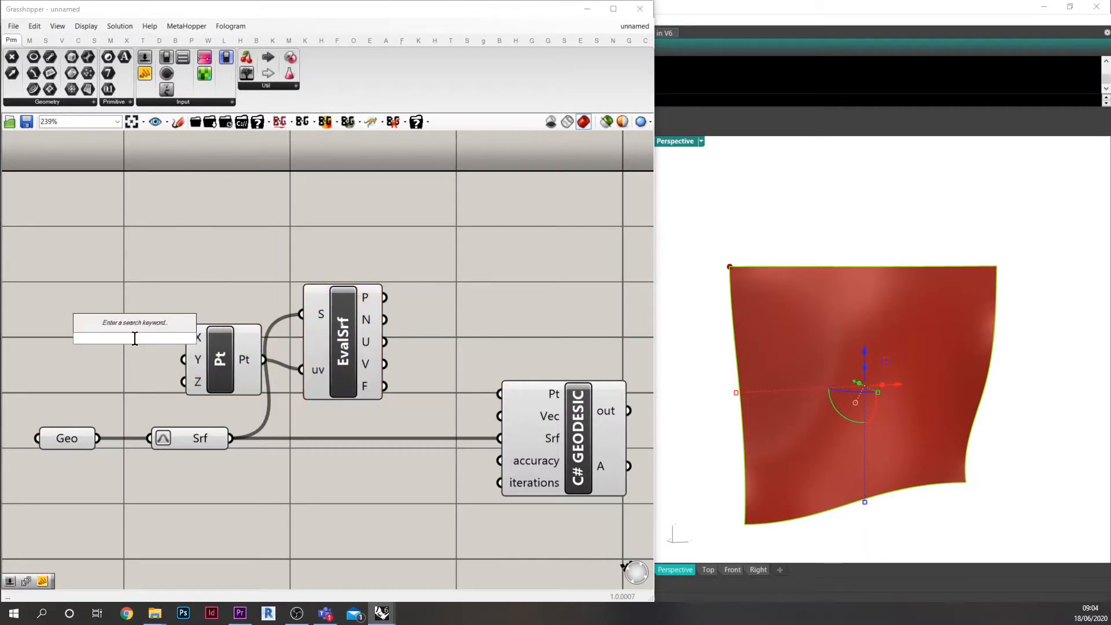
text(5)
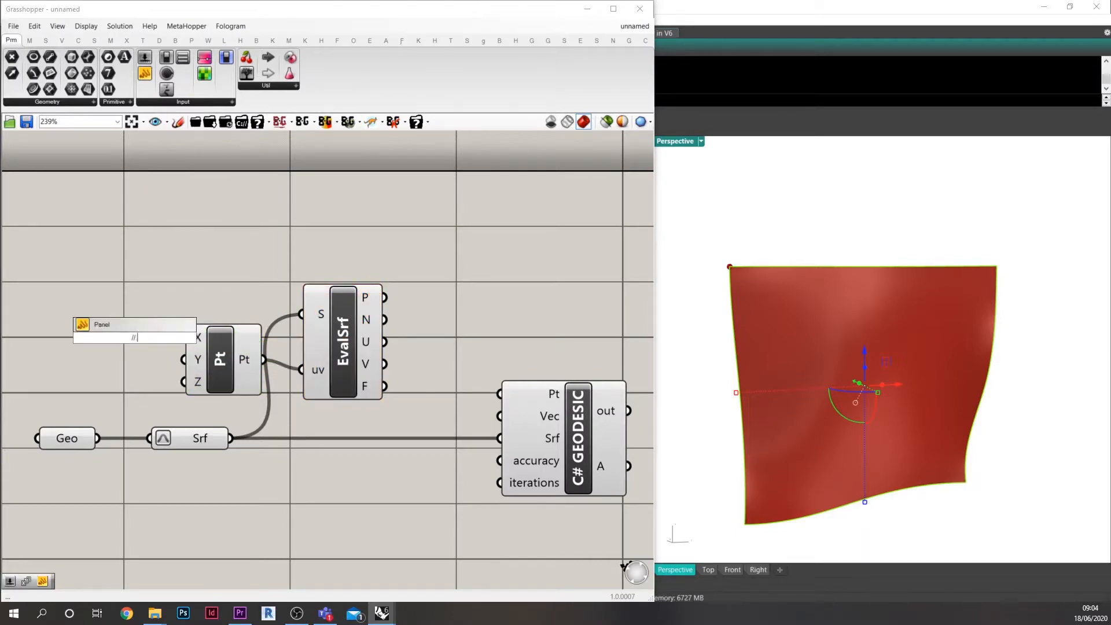
key(Return)
drag(158, 338, 184, 361)
drag(354, 346, 384, 334)
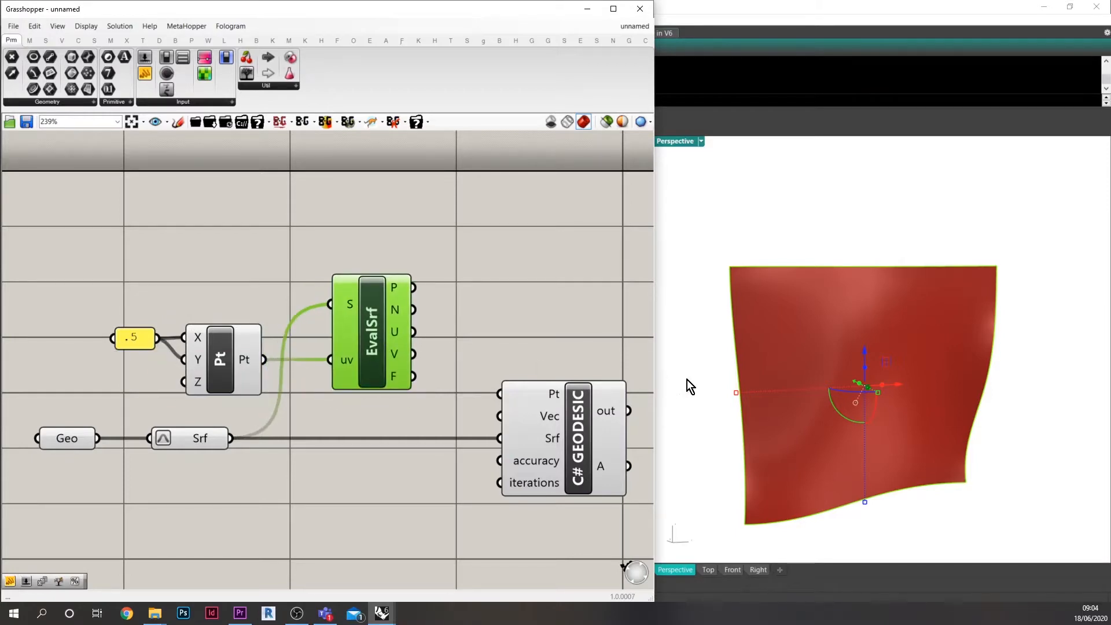
- Deselect the Rhino surface and internalise its data in the Geometry parameter
click(826, 414)
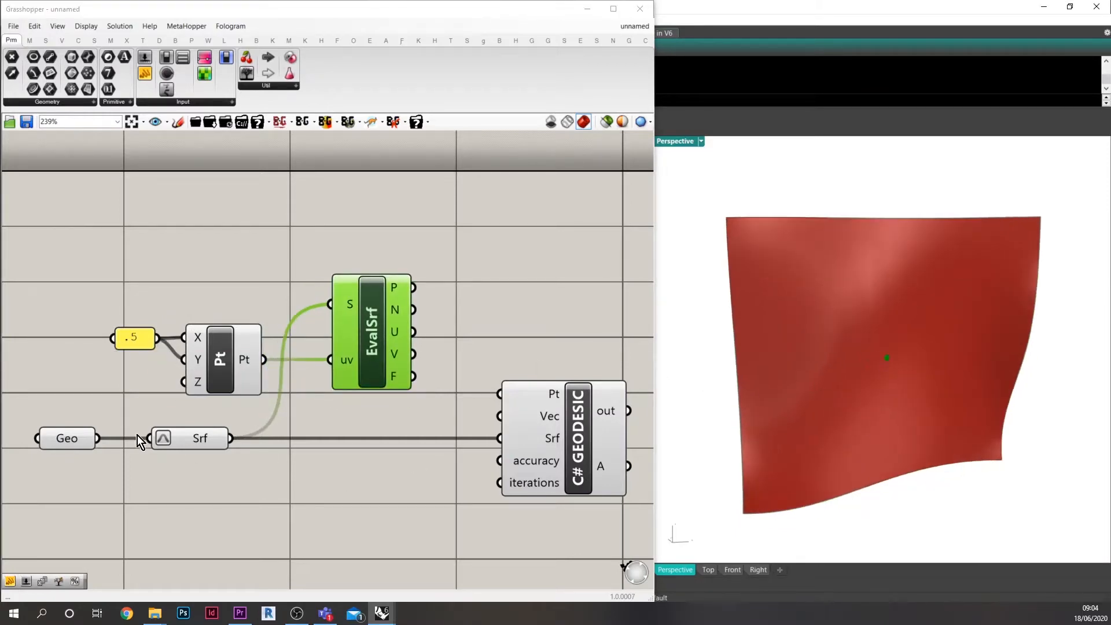
right_click(57, 439)
click(127, 569)
right_drag(440, 471, 380, 470)
click(380, 470)
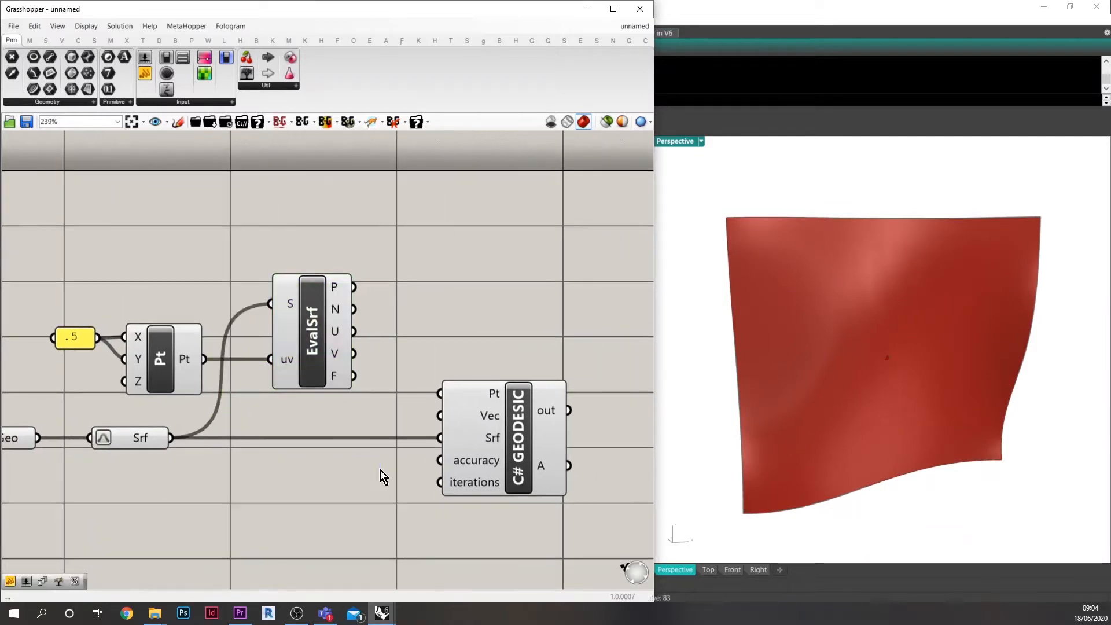
- Connect the P output of Evaluate Surface to the Pt input of C# GEODESIC and move C# GEODESIC further away
click(344, 291)
drag(354, 288, 440, 394)
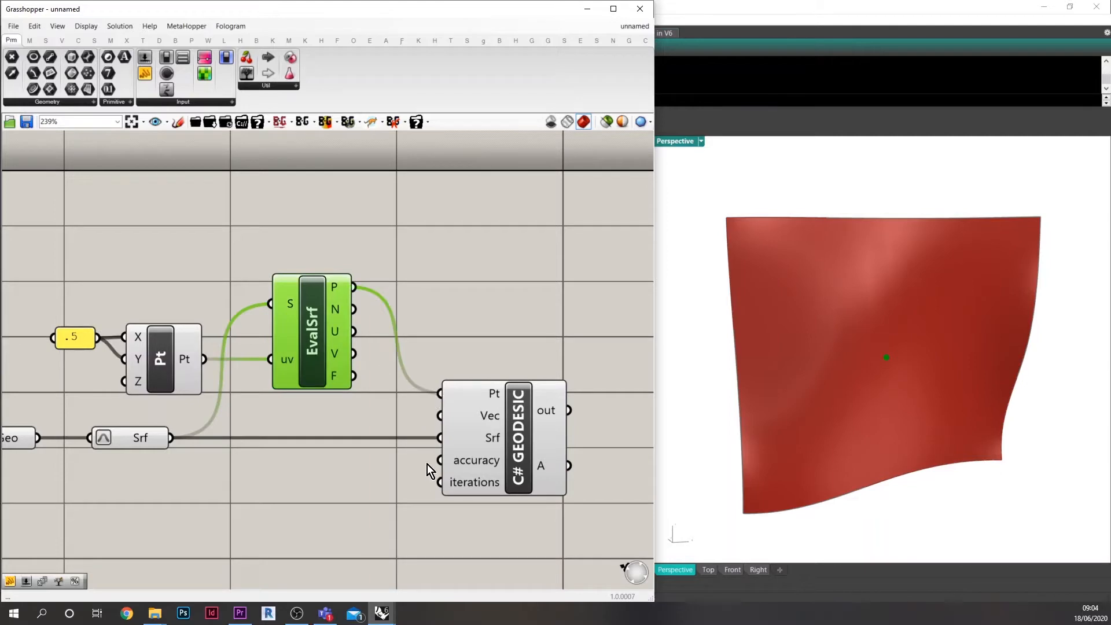
drag(484, 427, 570, 427)
right_drag(570, 427, 496, 411)
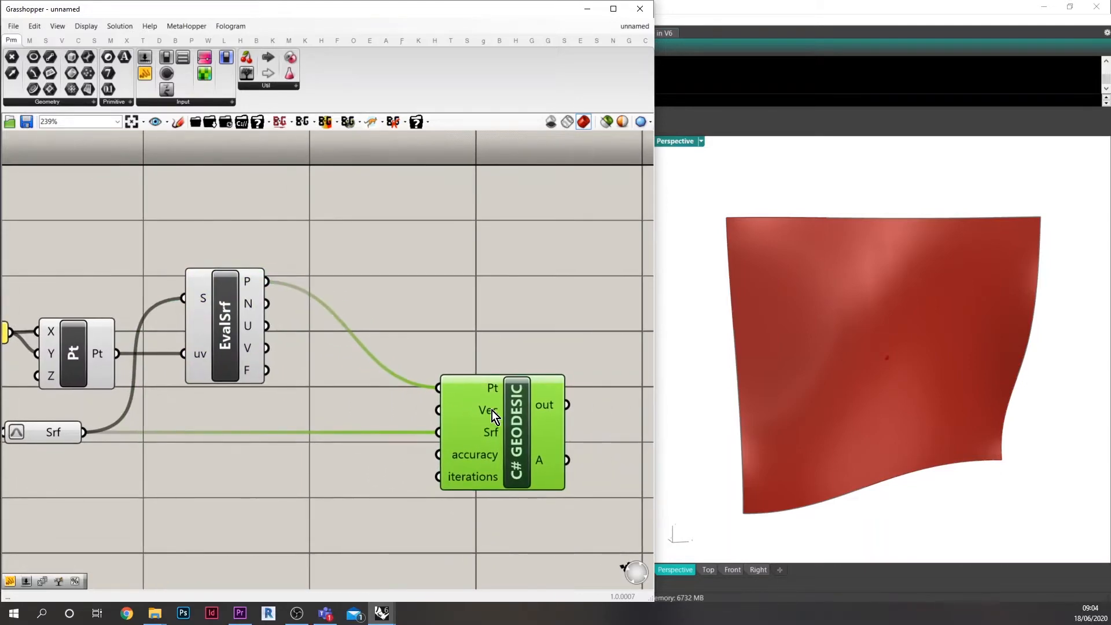
- Examine the evaluated point at the middle of the surface from several viewing angles
scroll(836, 417, up, 5)
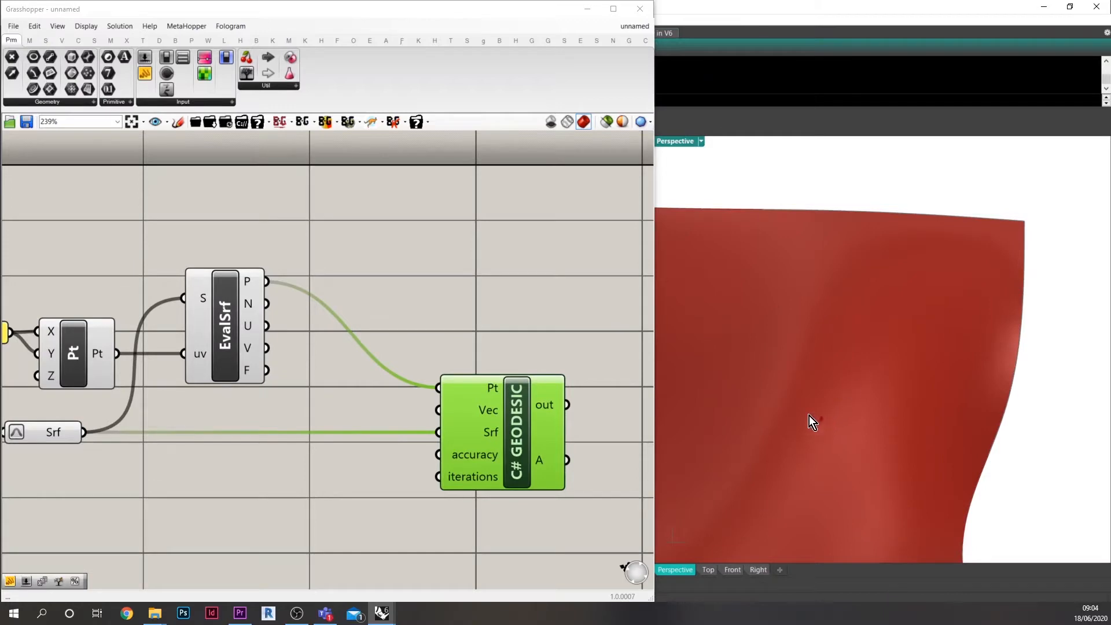
scroll(833, 435, down, 5)
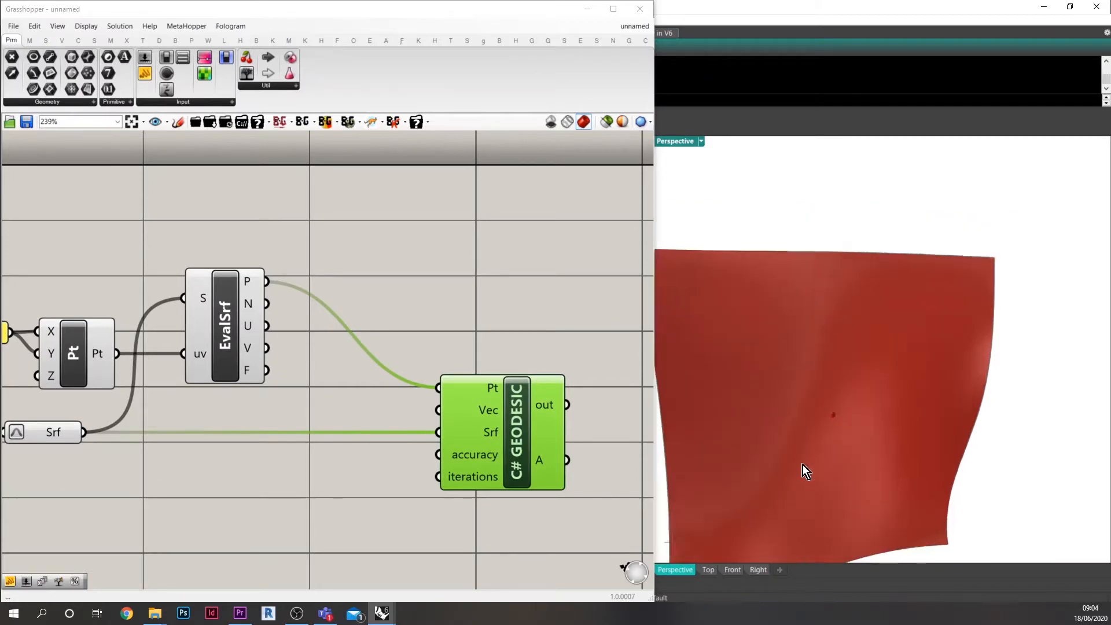
scroll(893, 417, up, 3)
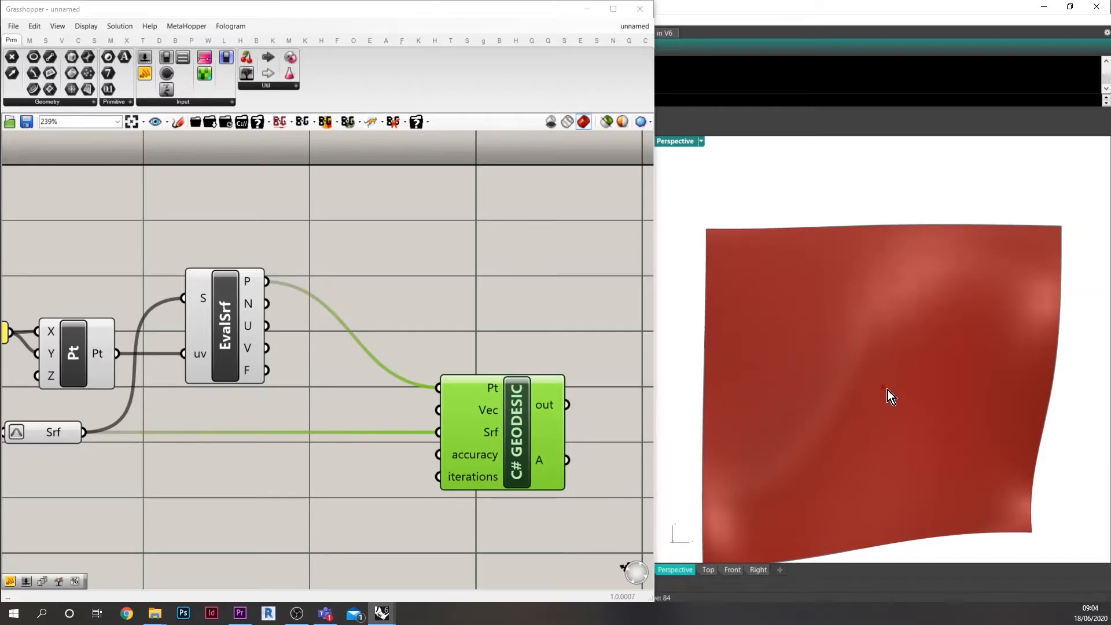
scroll(898, 347, down, 3)
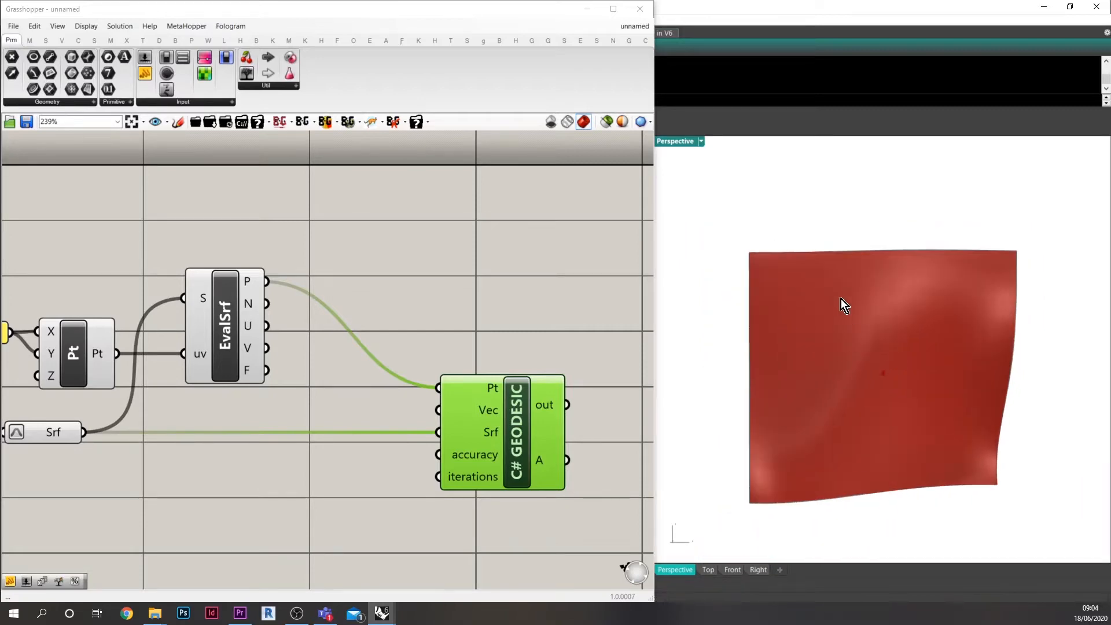
scroll(849, 336, up, 1)
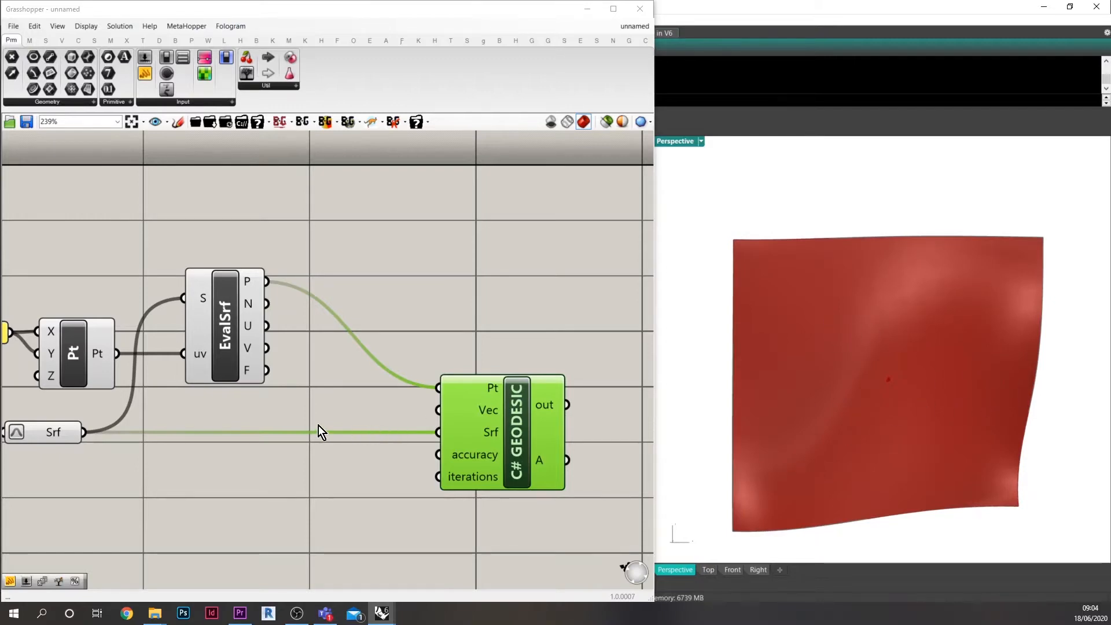
- Add a vector Rotate component beside C# GEODESIC and connect the U output of Evaluate Surface to its V input
right_drag(318, 429, 411, 414)
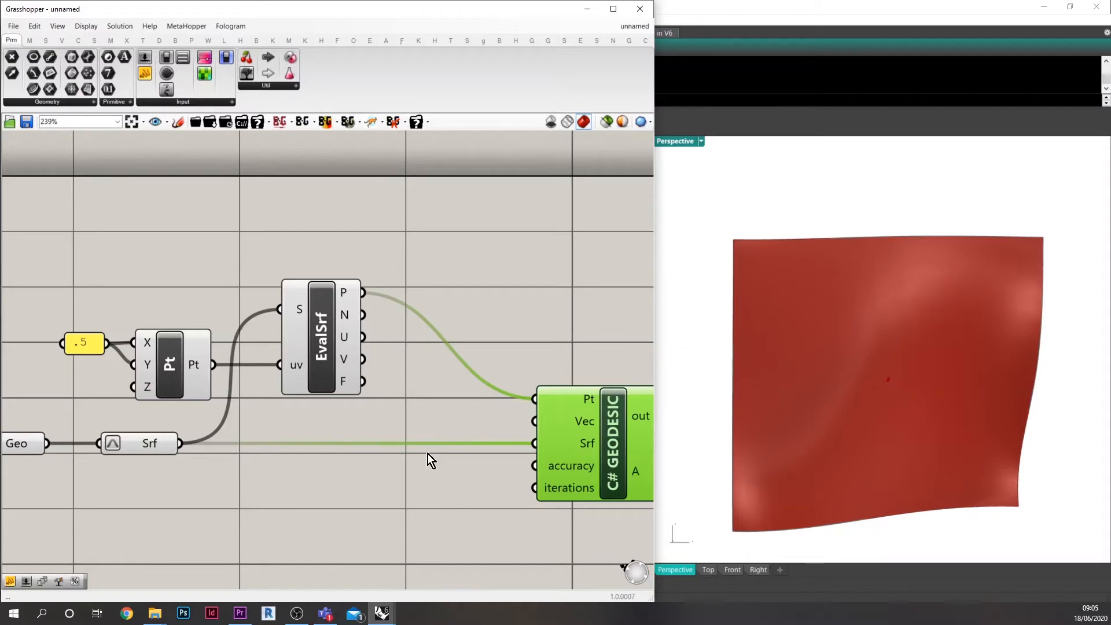
right_drag(423, 404, 451, 414)
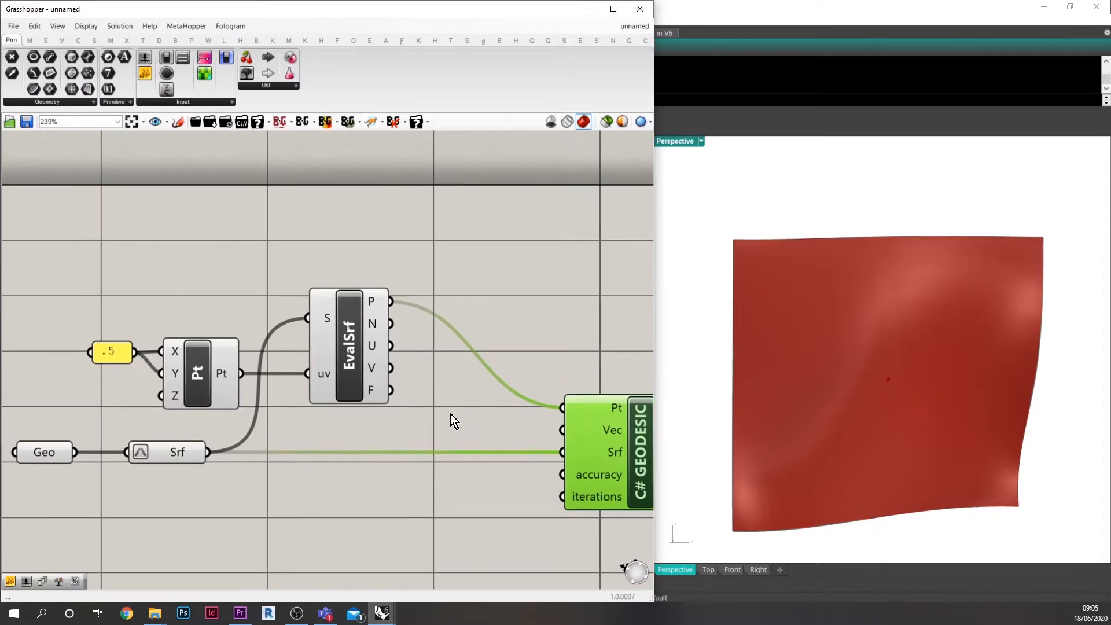
double_click(428, 541)
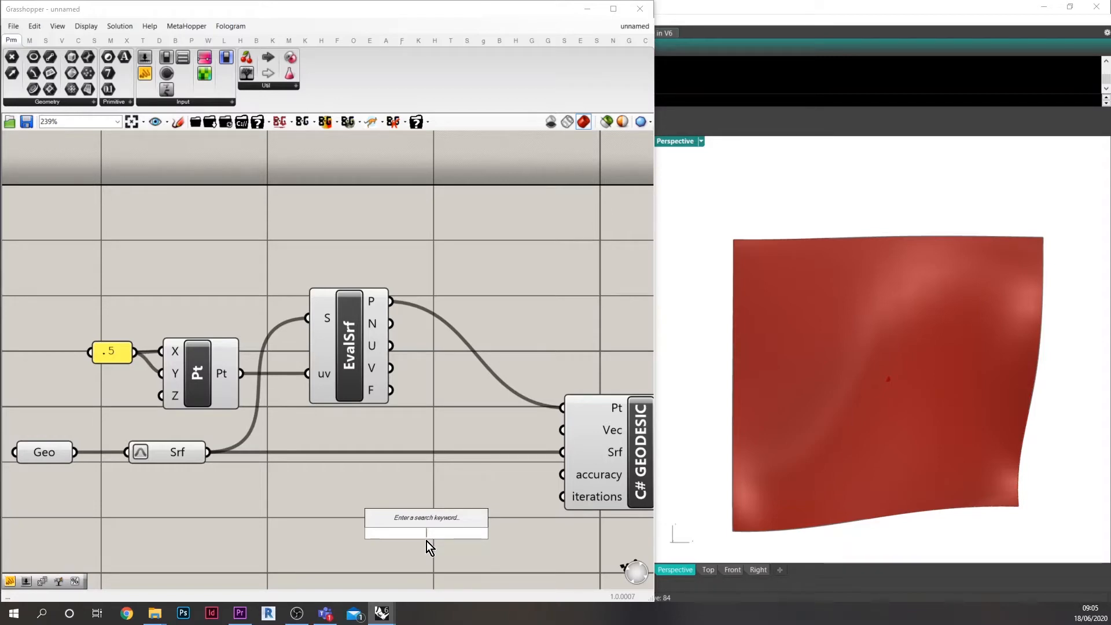
text(rotation)
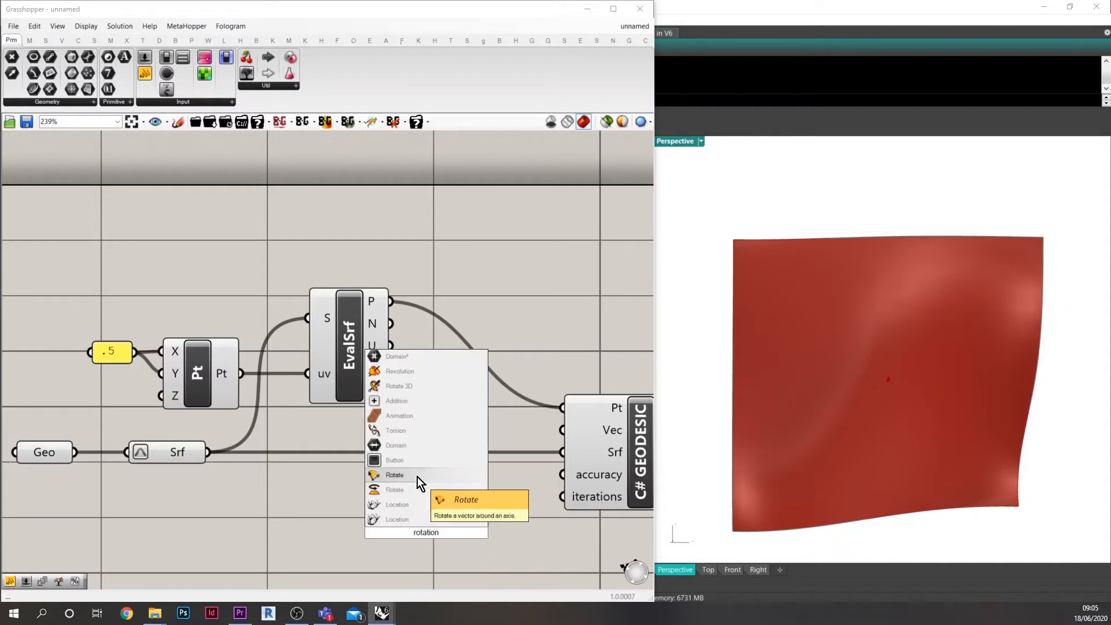
click(418, 480)
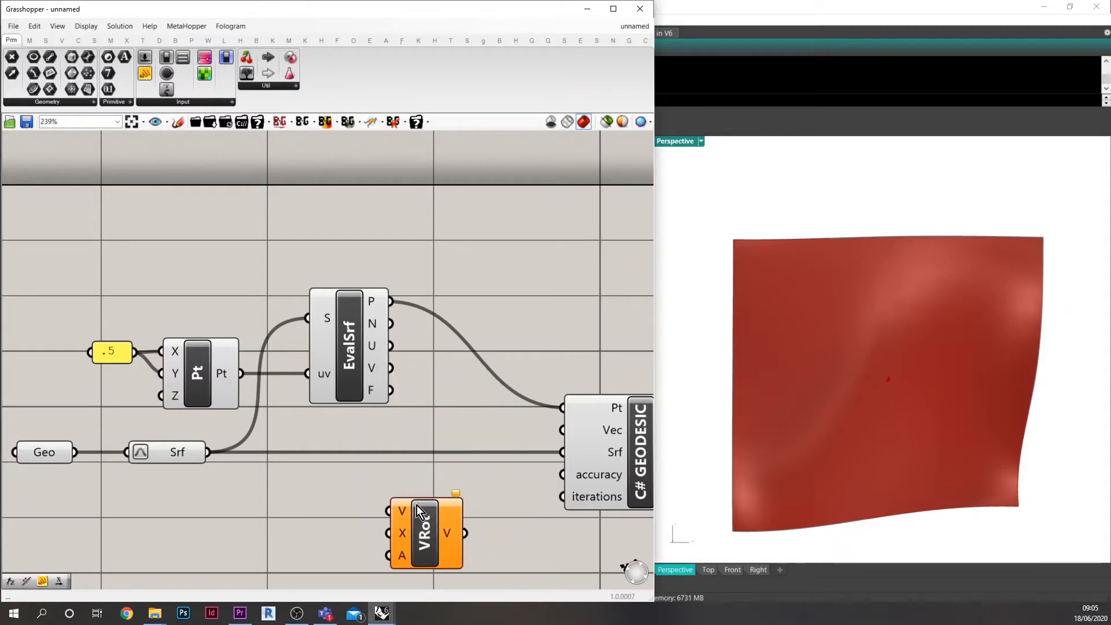
drag(440, 526, 465, 458)
drag(391, 346, 436, 445)
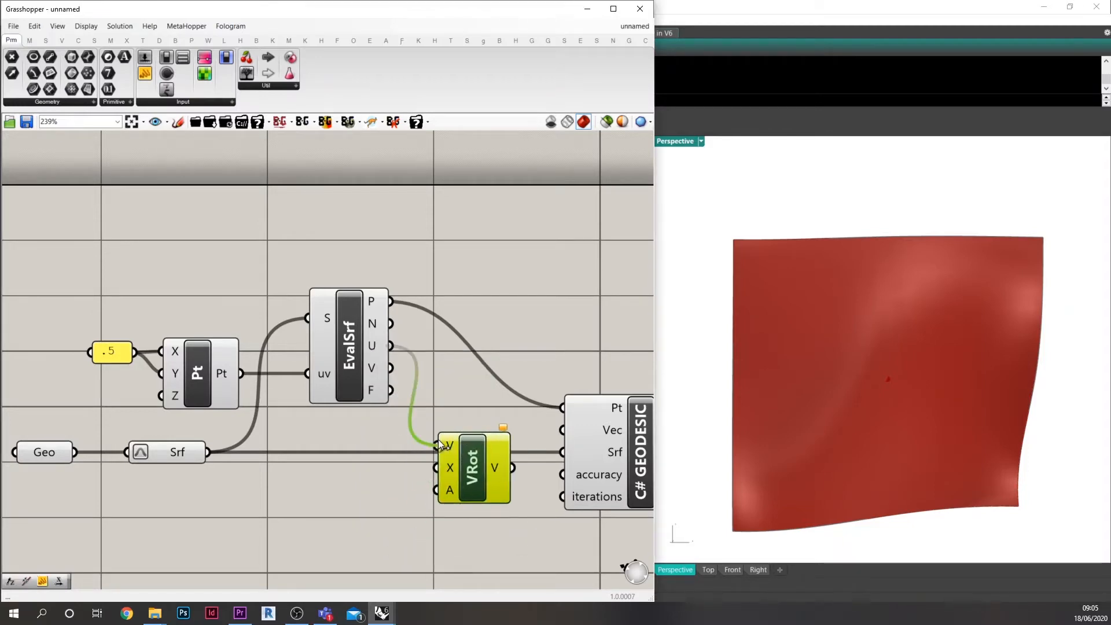
scroll(784, 449, up, 5)
scroll(876, 368, down, 3)
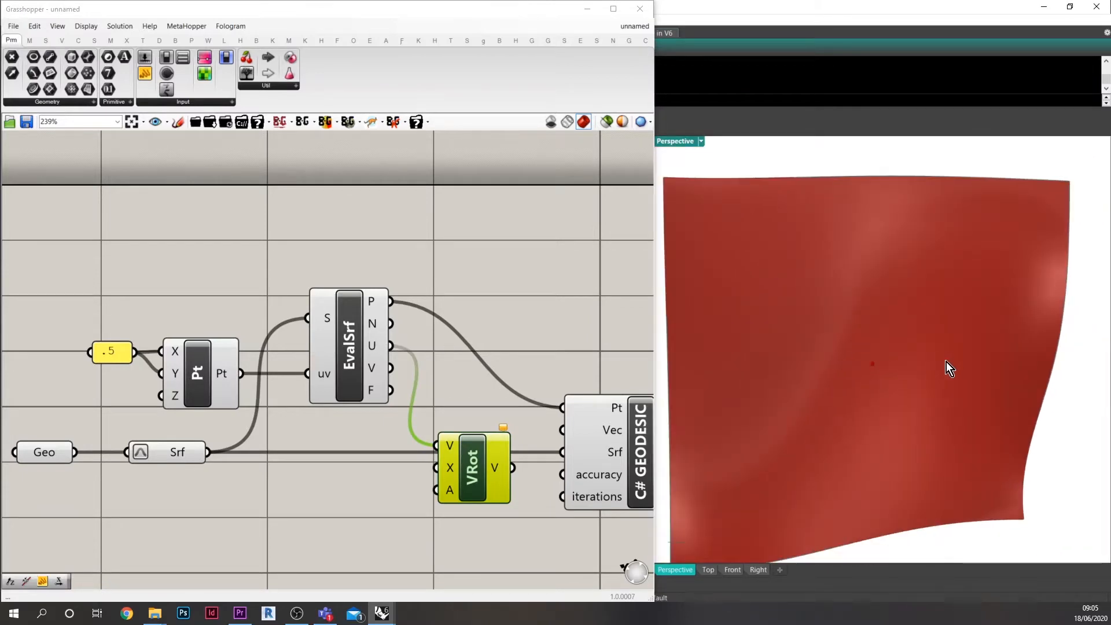
- Connect the N output of Evaluate Surface to the X input of the Rotate component and move Rotate below the surface wire
right_drag(478, 450, 404, 438)
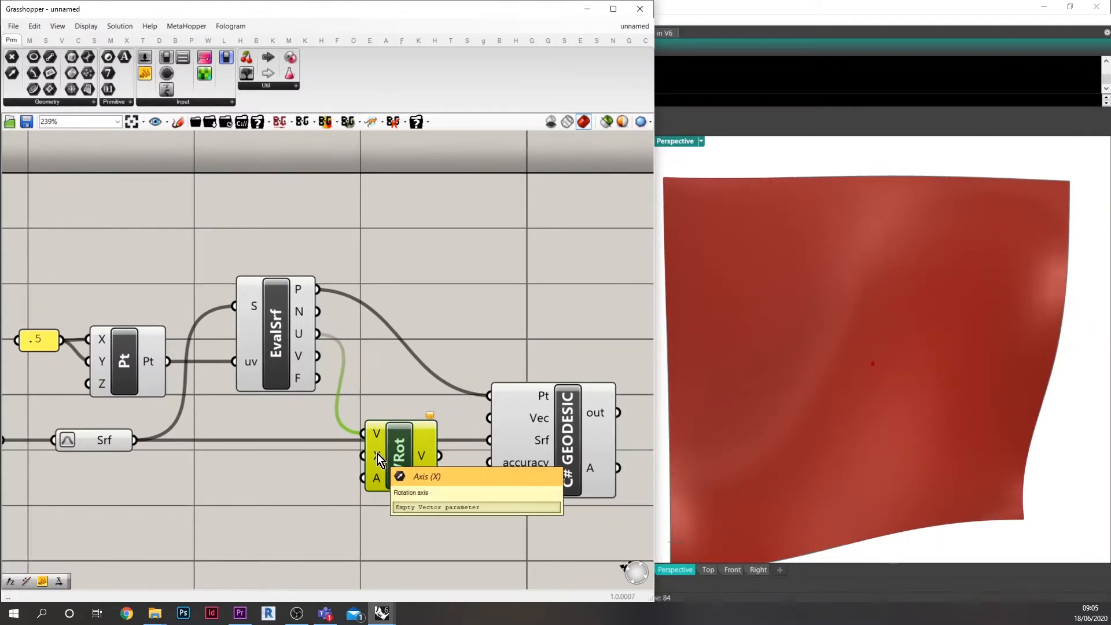
drag(317, 312, 363, 456)
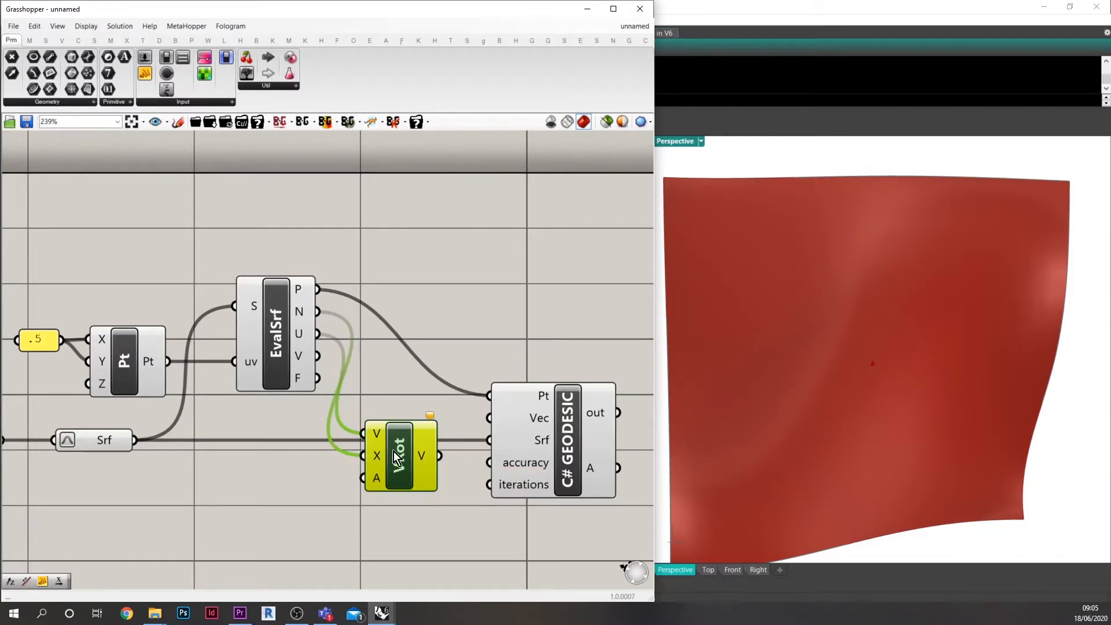
right_drag(759, 442, 781, 362)
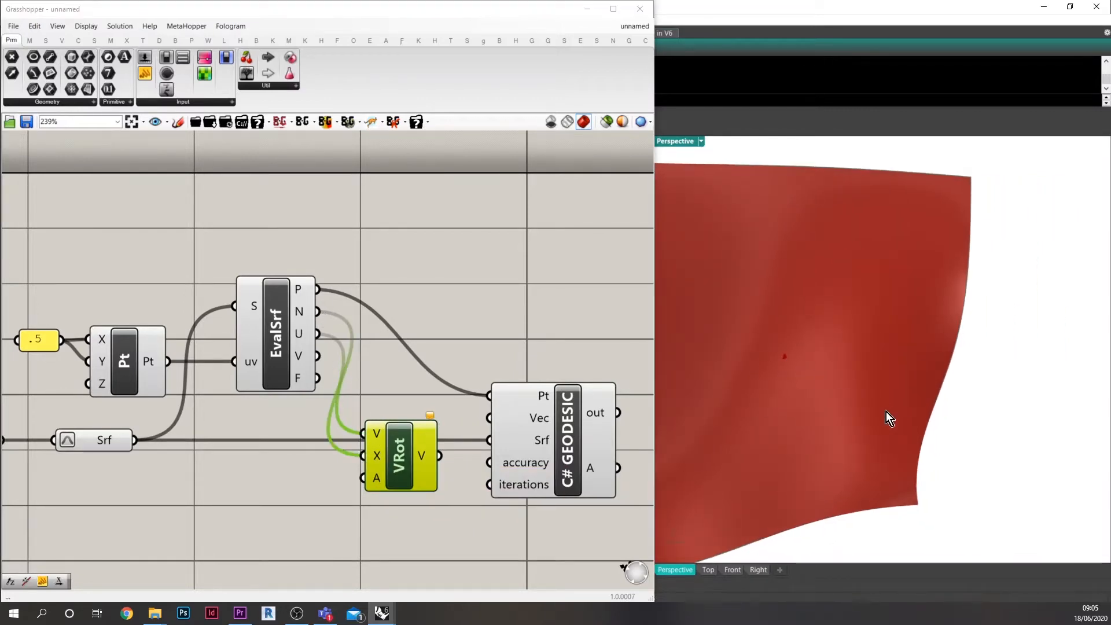
right_drag(887, 412, 832, 378)
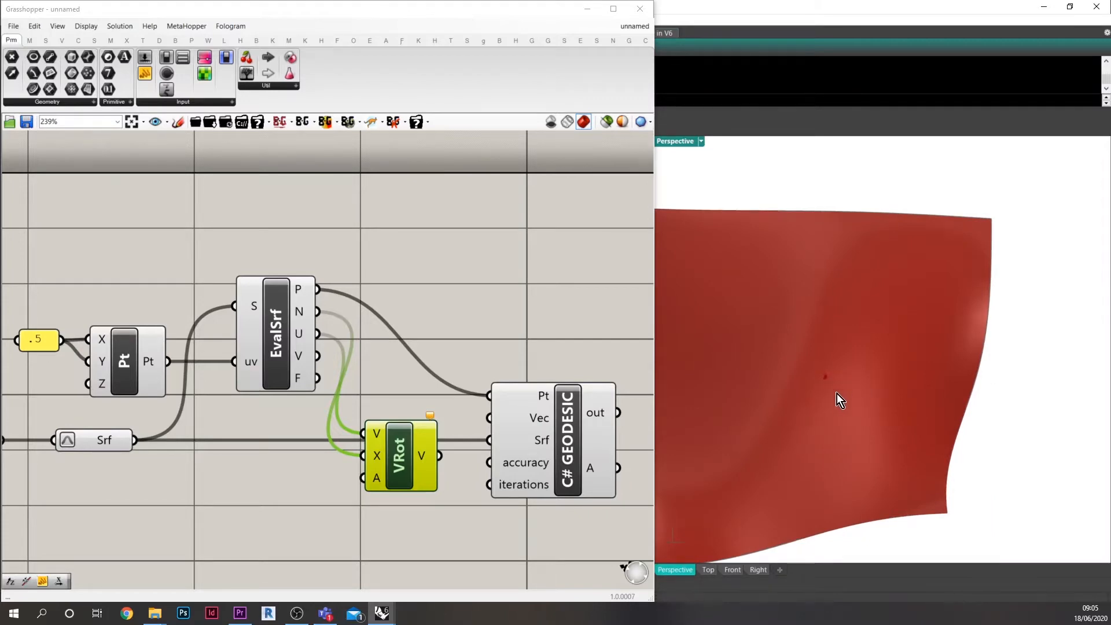
right_drag(484, 459, 464, 455)
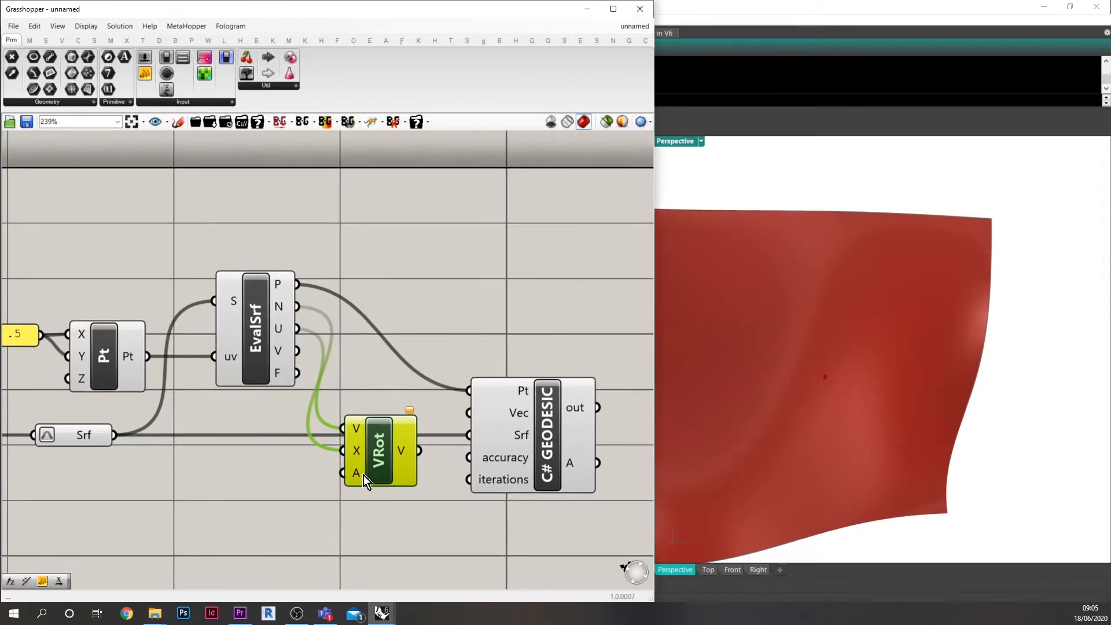
right_drag(319, 505, 394, 469)
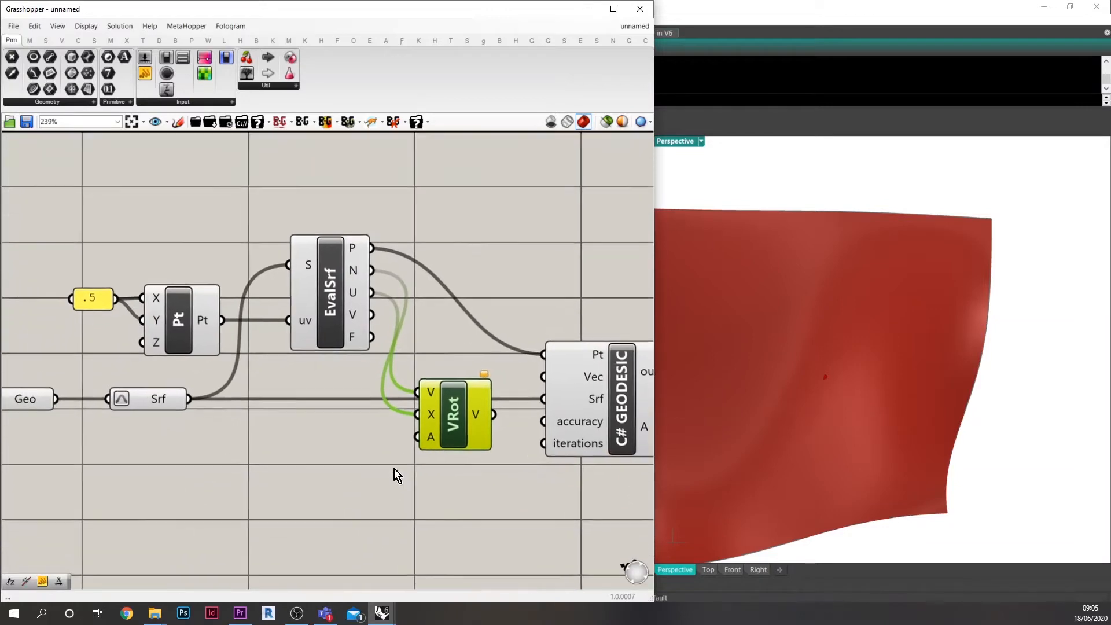
scroll(414, 431, down, 3)
drag(436, 433, 408, 503)
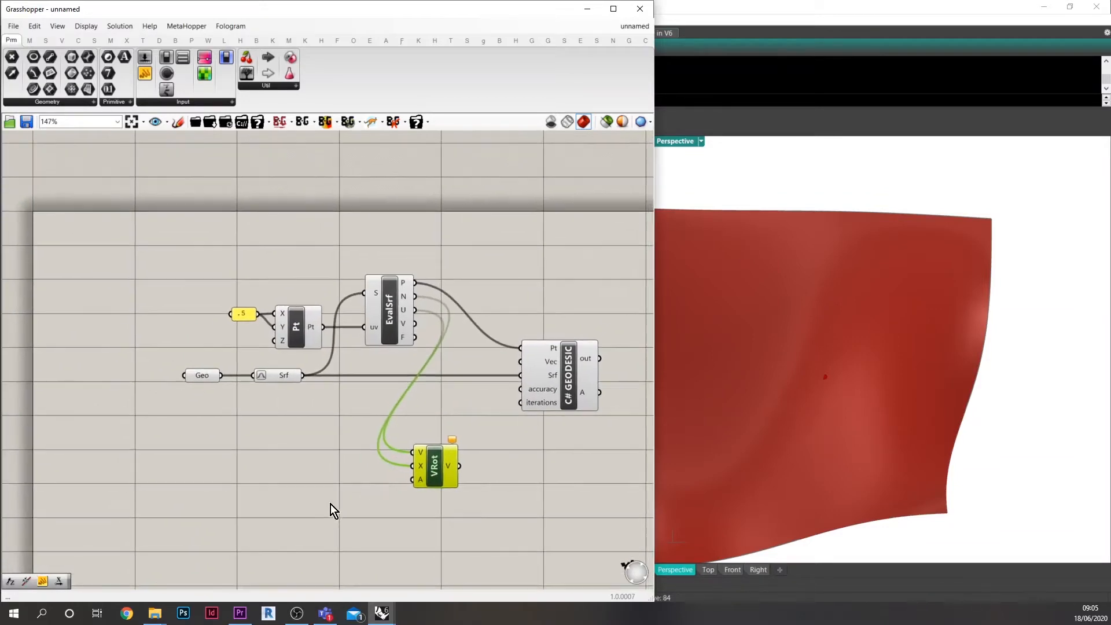
- Add a Series component below the Surface parameter, beside the Rotate component
double_click(310, 512)
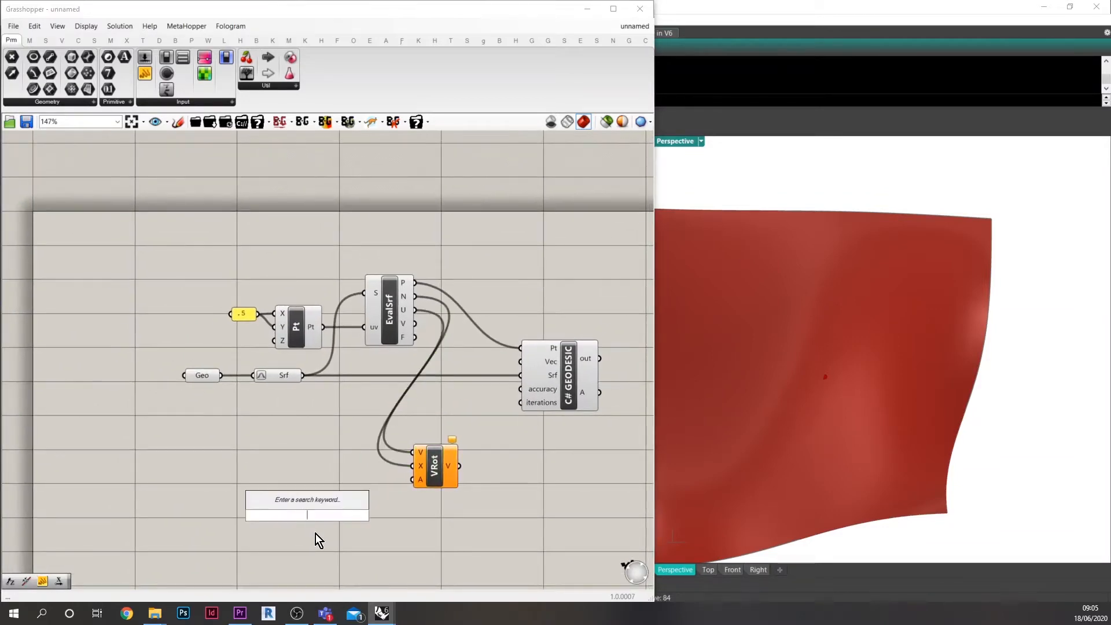
text(ser)
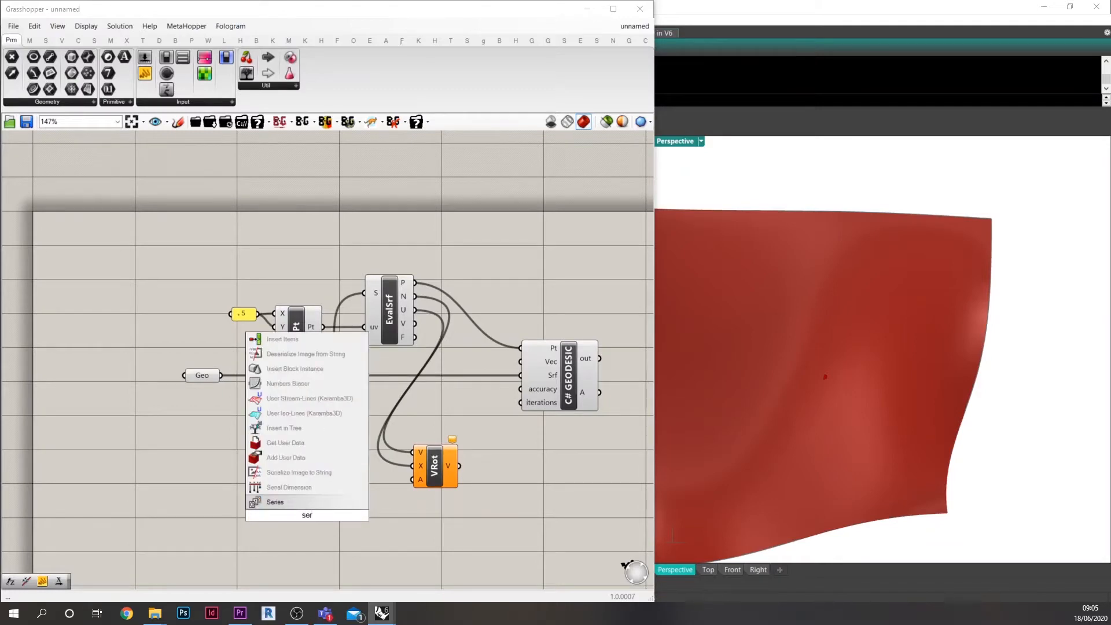
key(Return)
right_drag(246, 516, 336, 490)
scroll(336, 489, up, 2)
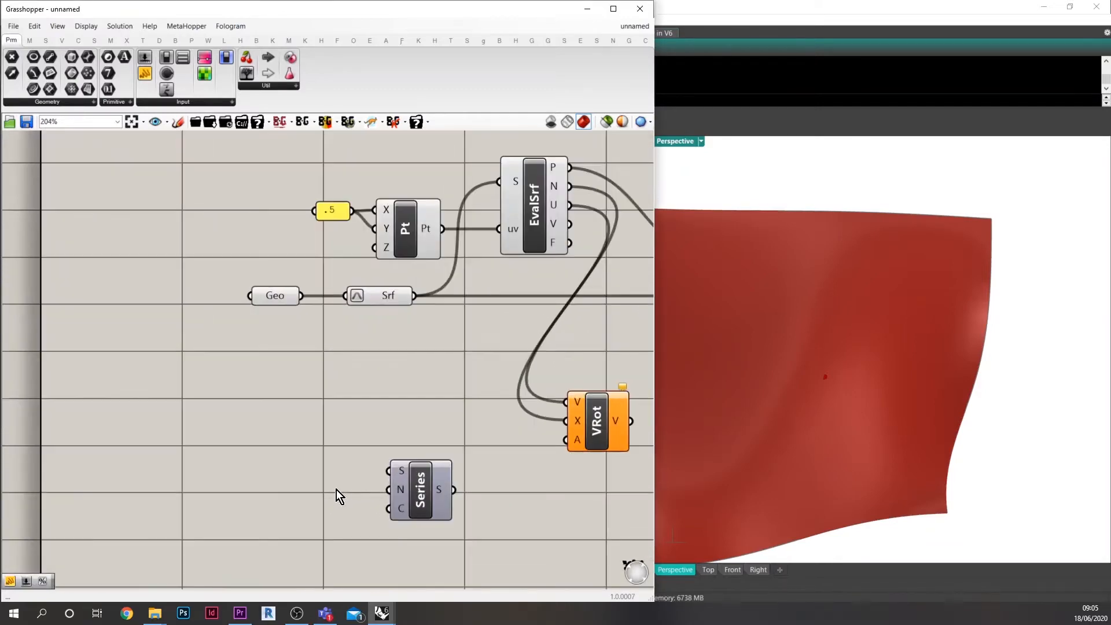
- Add a panel containing 0.5*pi beside Series and connect it to the N input
double_click(337, 488)
text(//0.5)
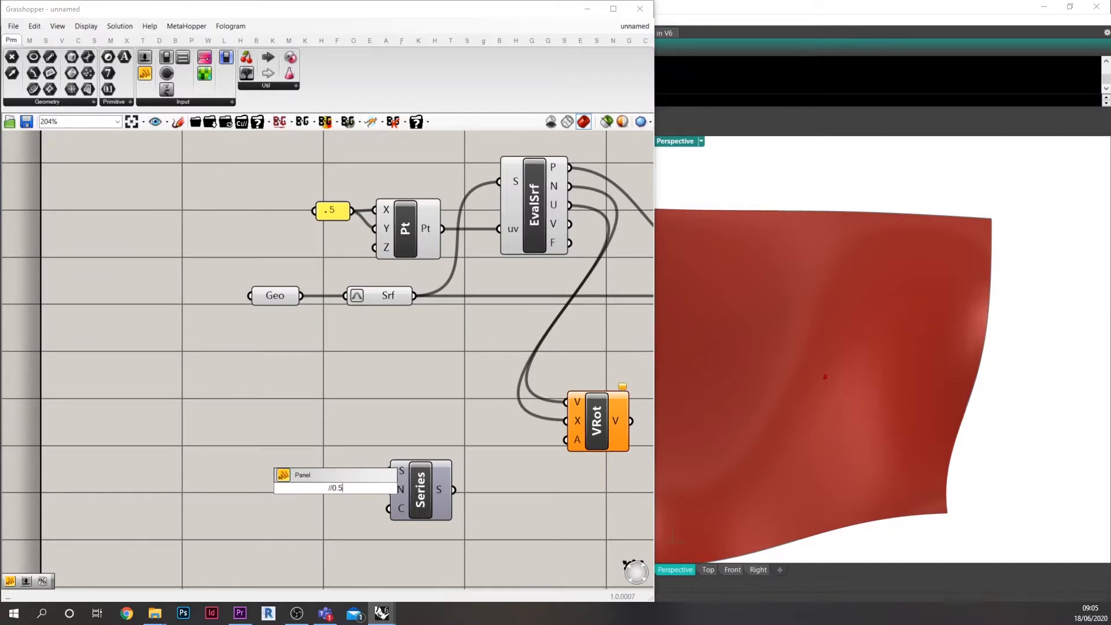
text(*pi)
key(Return)
scroll(340, 501, up, 1)
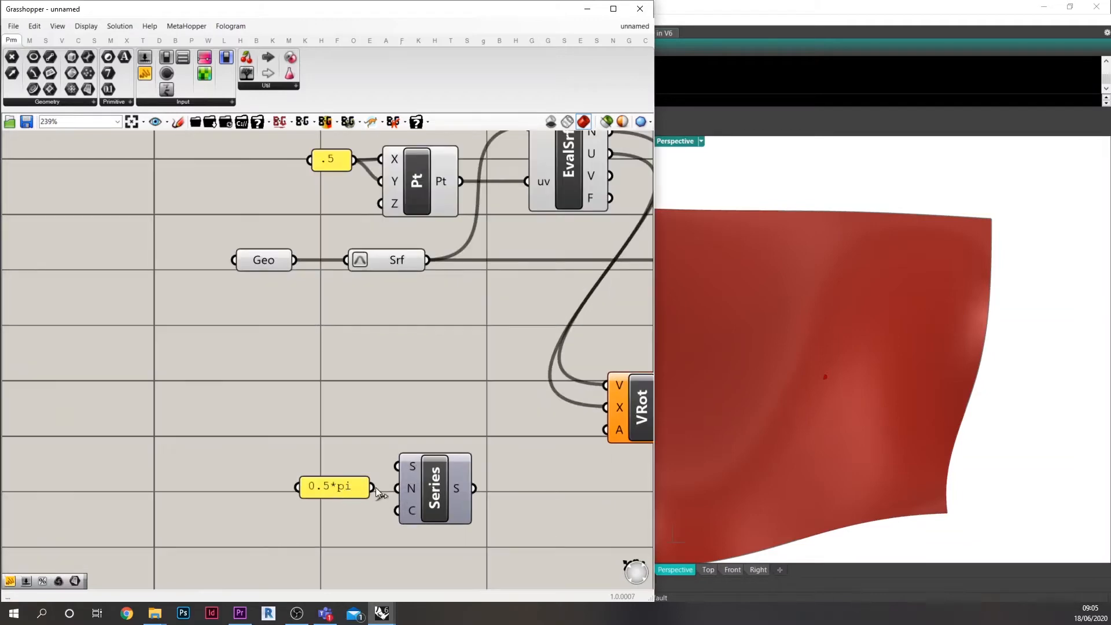
drag(377, 488, 451, 481)
- Add a panel containing 4 and connect it to the C input of Series
right_drag(398, 518, 417, 488)
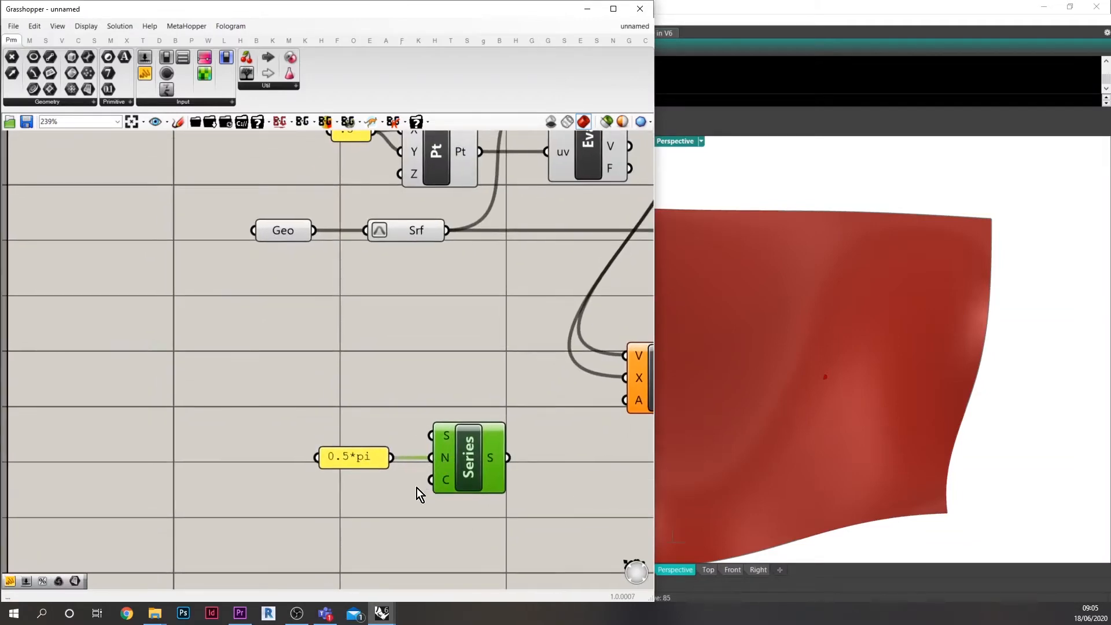
double_click(389, 496)
text(//4)
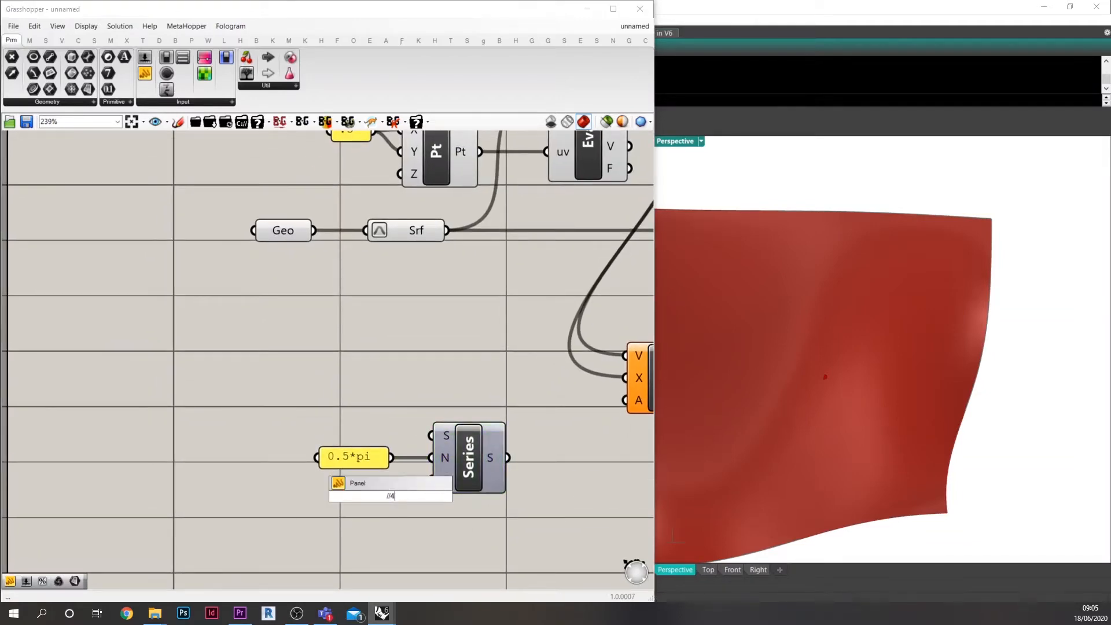
key(Return)
drag(410, 496, 432, 479)
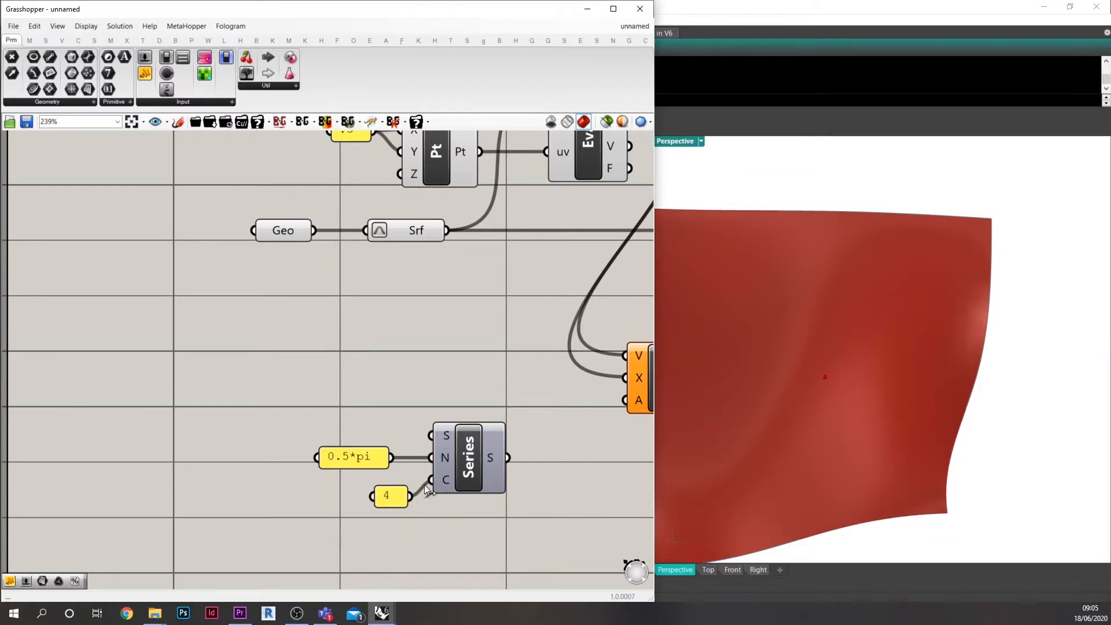
- Add a number slider above the 0.5*pi panel, set it to 0.8 and move it away from Series to leave room
right_drag(425, 489, 439, 518)
double_click(372, 414)
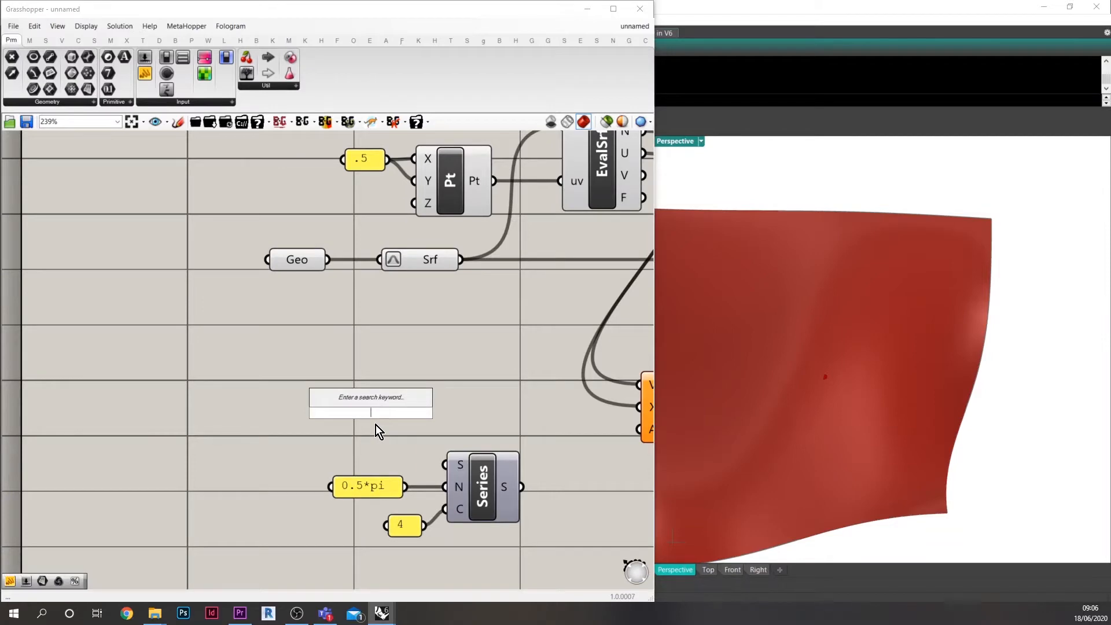
text(0.5)
key(Return)
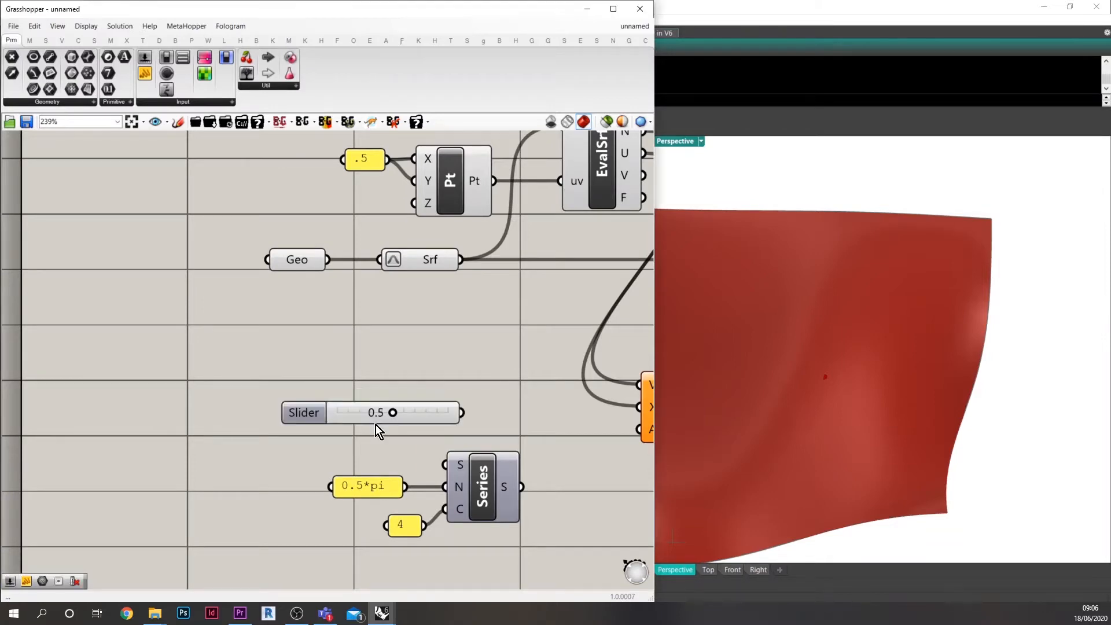
drag(405, 414, 341, 443)
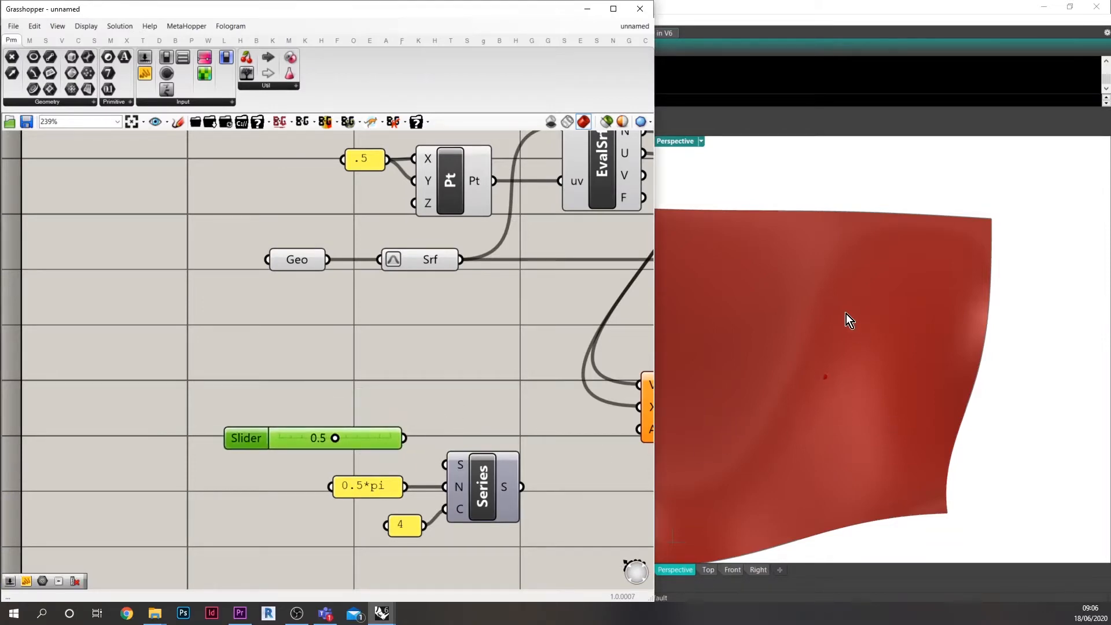
right_drag(408, 450, 504, 419)
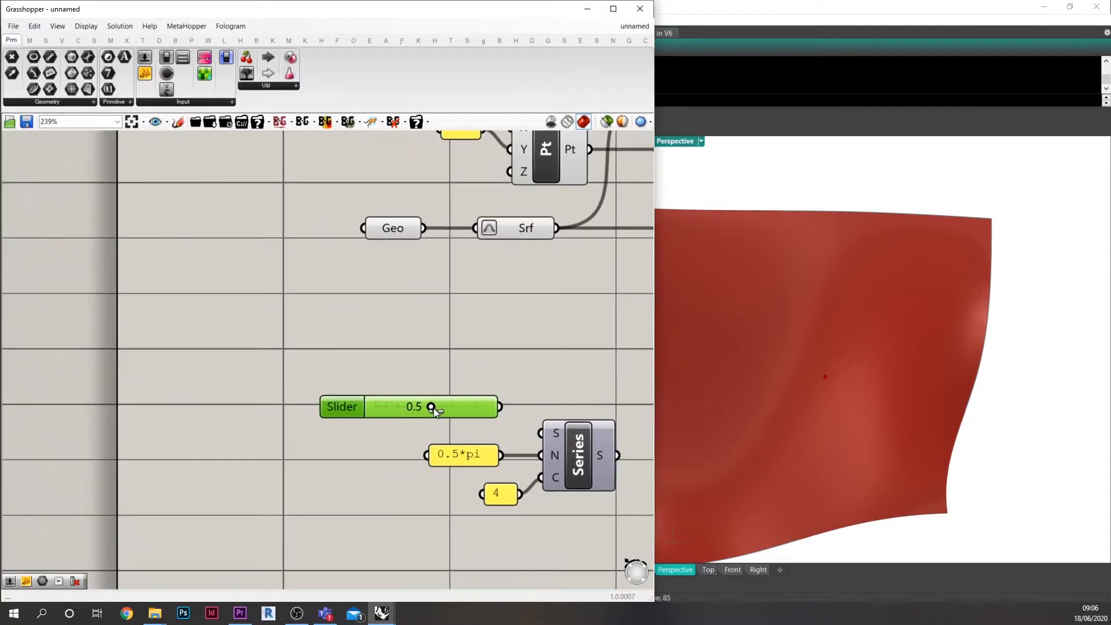
drag(449, 408, 479, 409)
drag(364, 413, 322, 410)
- Add a panel containing 2*pi and place it just above the number slider
double_click(452, 391)
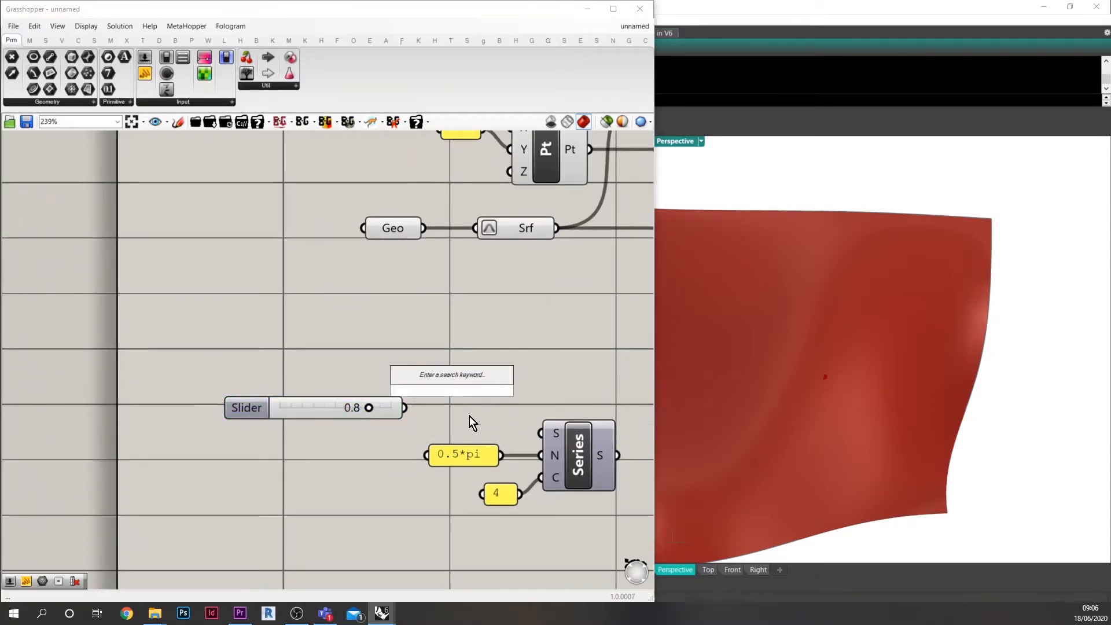
text(//2*)
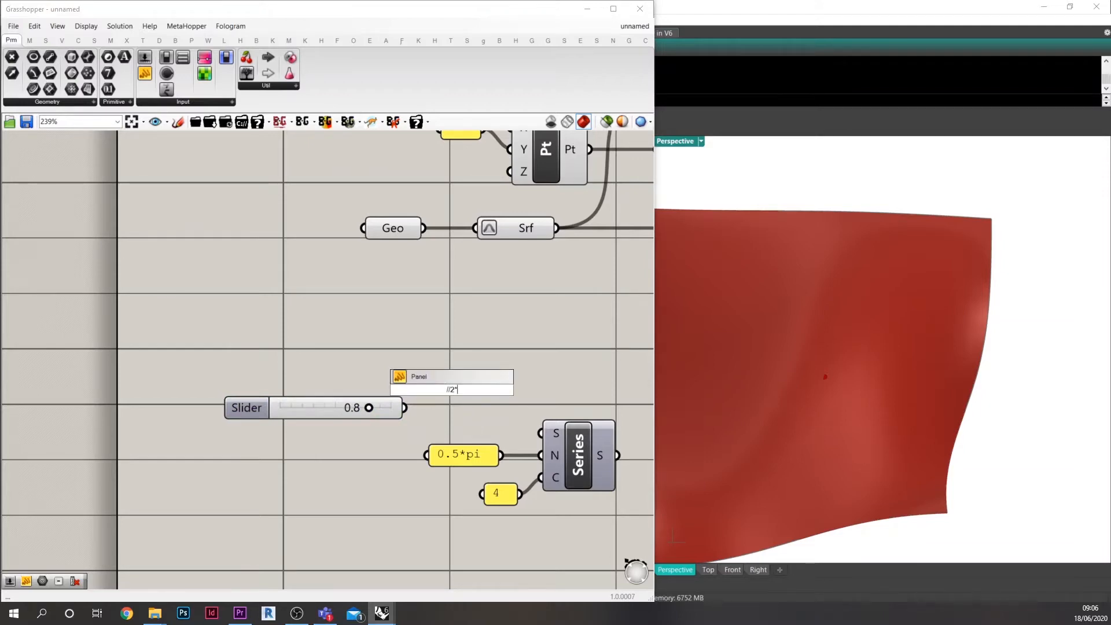
text(pi)
key(Return)
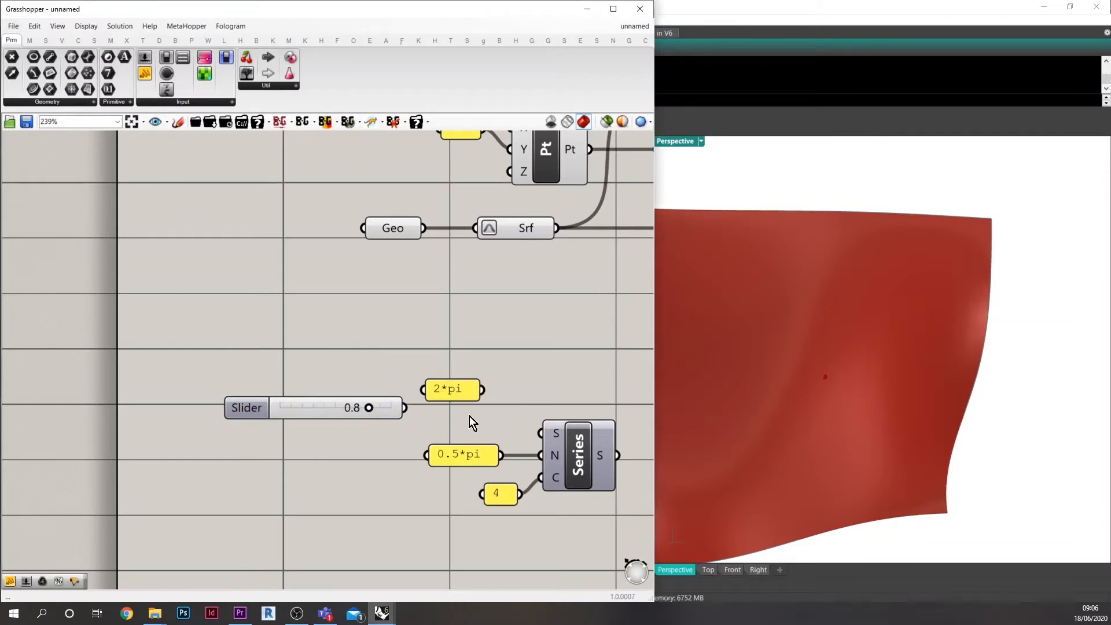
drag(449, 392, 388, 365)
- Add a Multiplication component beside the slider, connecting the 2*pi panel to its A input and the slider to its B input
double_click(479, 368)
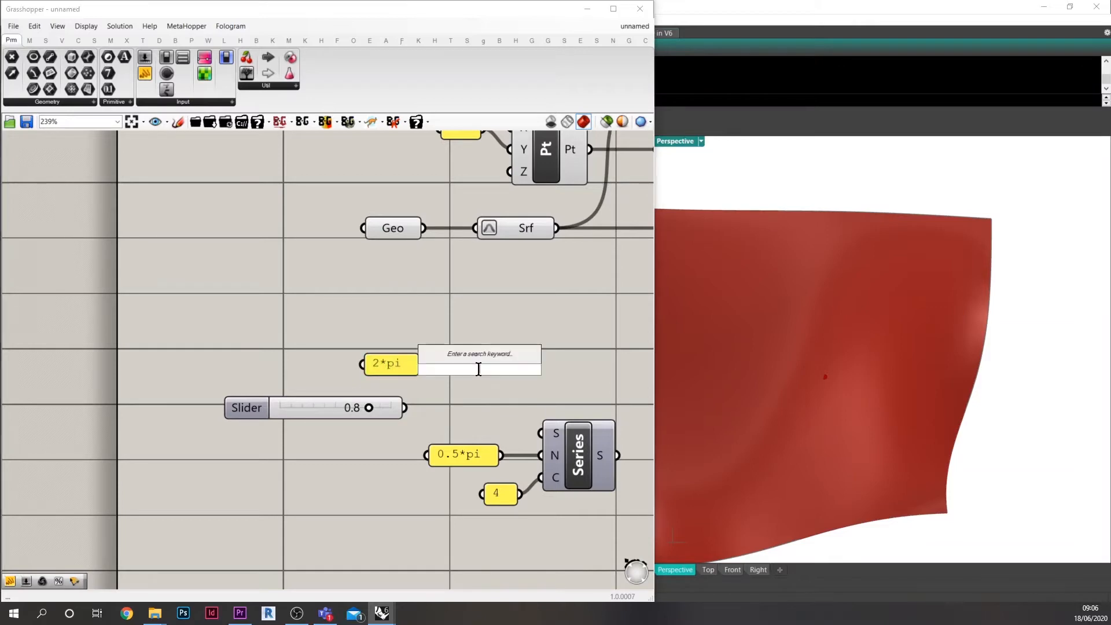
key(Return)
drag(471, 370, 463, 400)
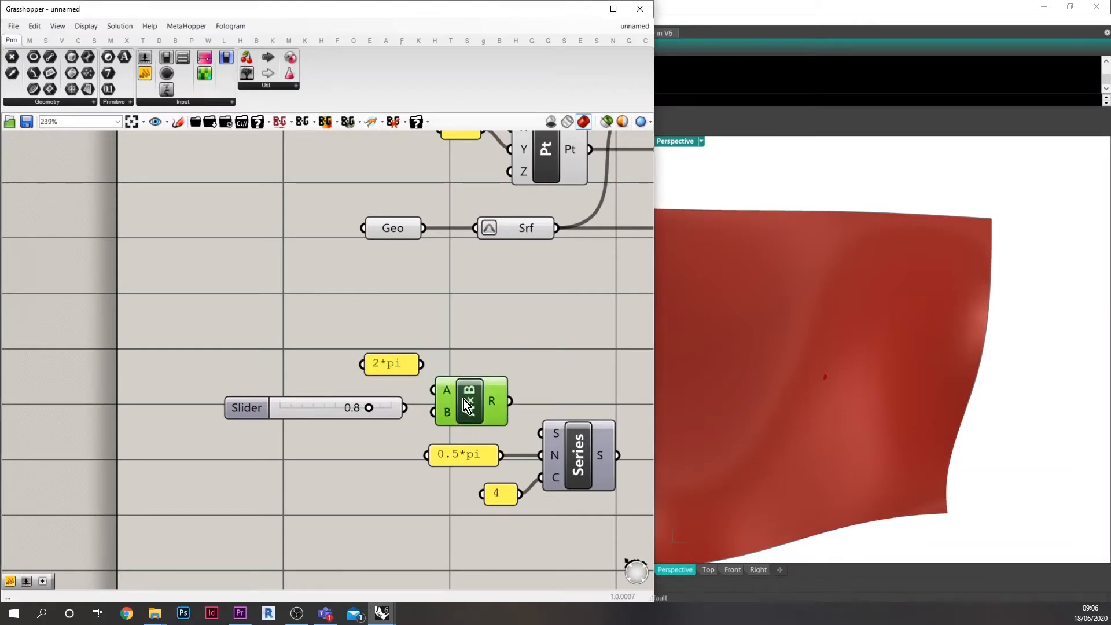
drag(422, 364, 435, 390)
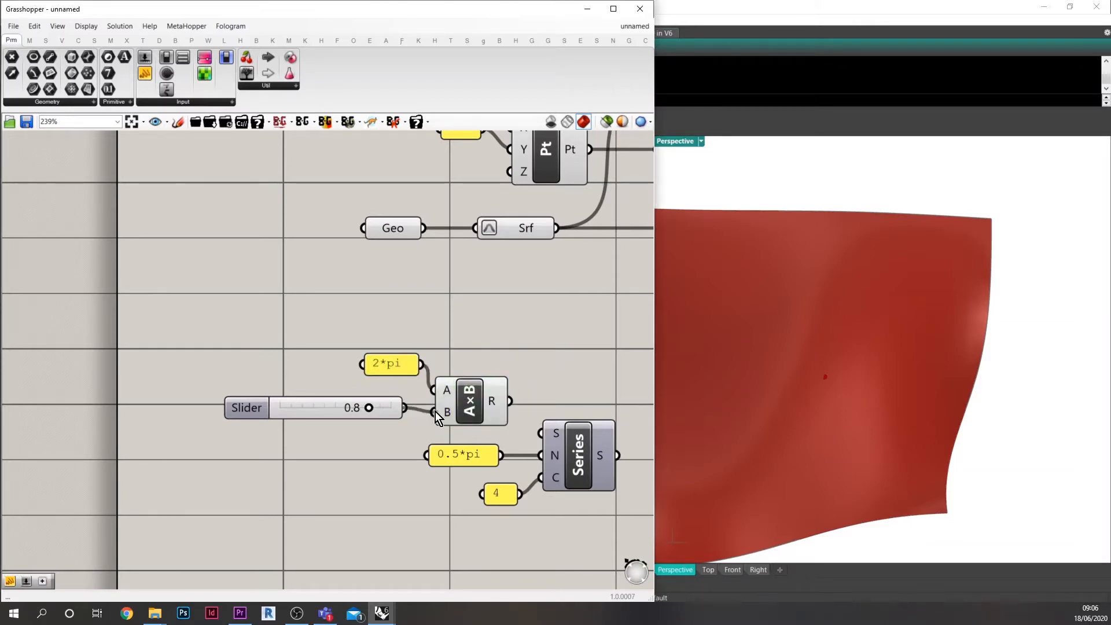
- Connect the Multiplication result to the S input of Series and shift everything except the 2*pi panel further down
right_drag(536, 438, 419, 439)
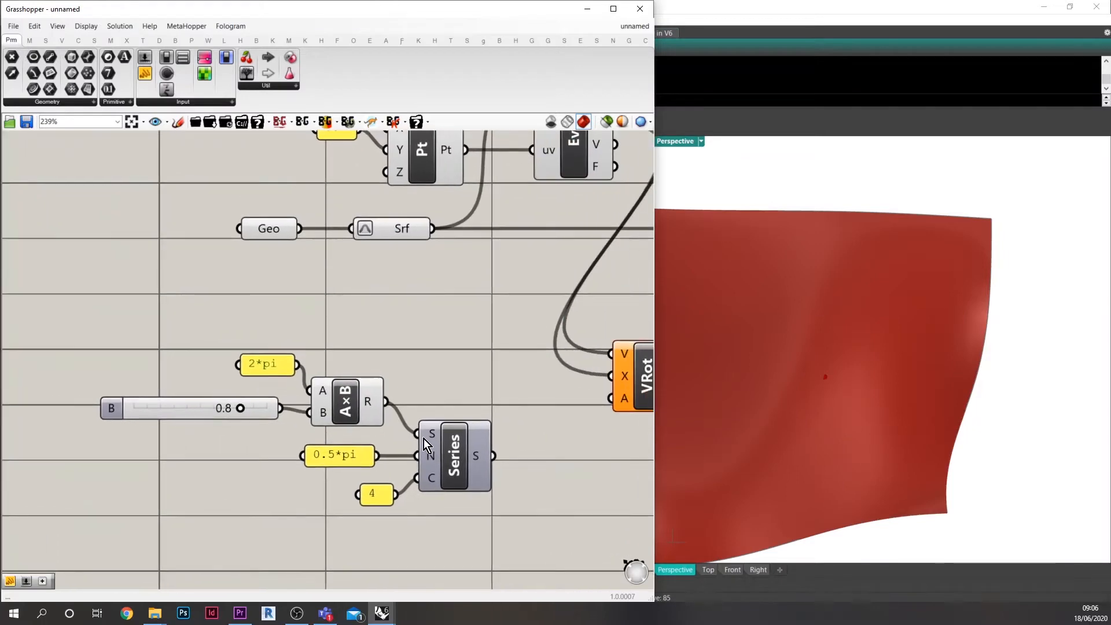
scroll(419, 440, down, 1)
drag(483, 527, 243, 413)
drag(360, 421, 339, 451)
- Add an empty panel beside Series to display its output and set the number slider to 1.0
click(393, 372)
click(508, 495)
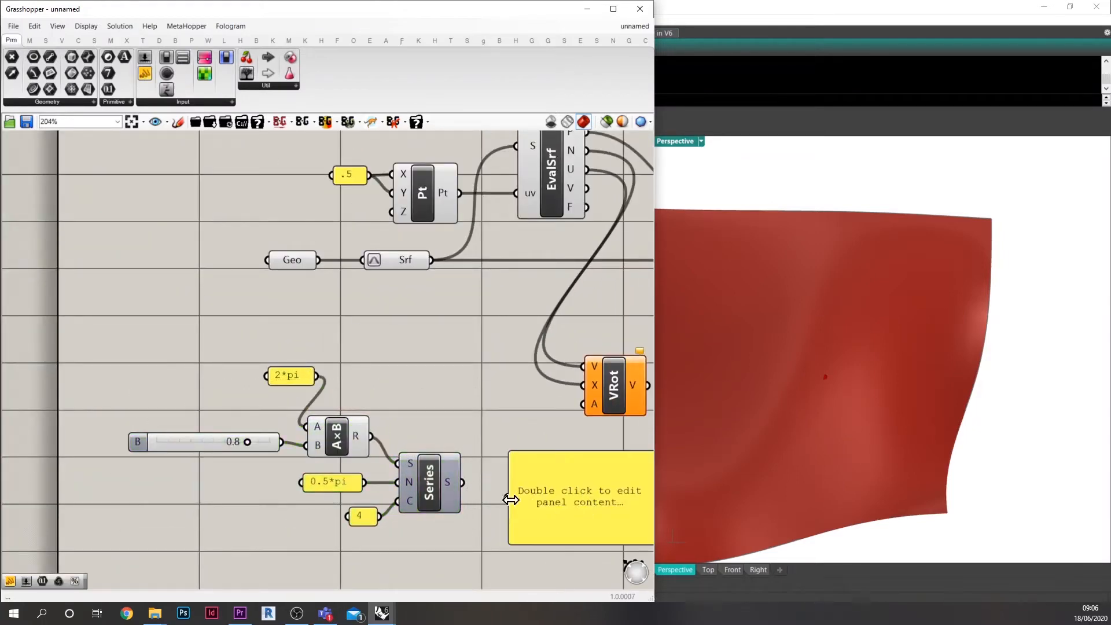
drag(461, 481, 509, 497)
right_drag(541, 534, 497, 434)
scroll(205, 347, up, 2)
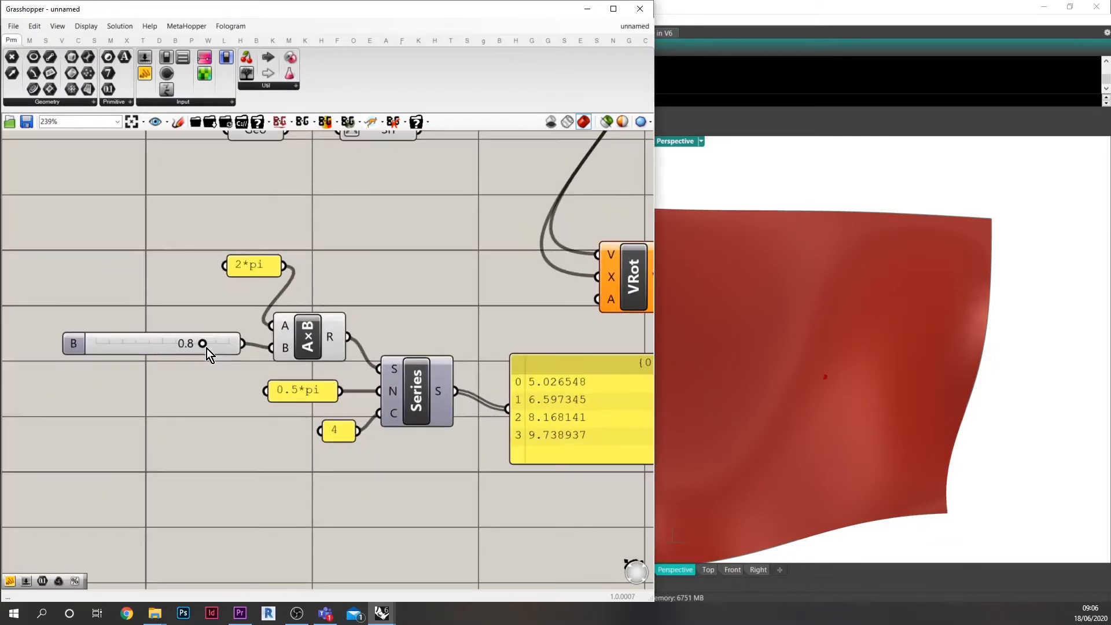
drag(208, 343, 249, 339)
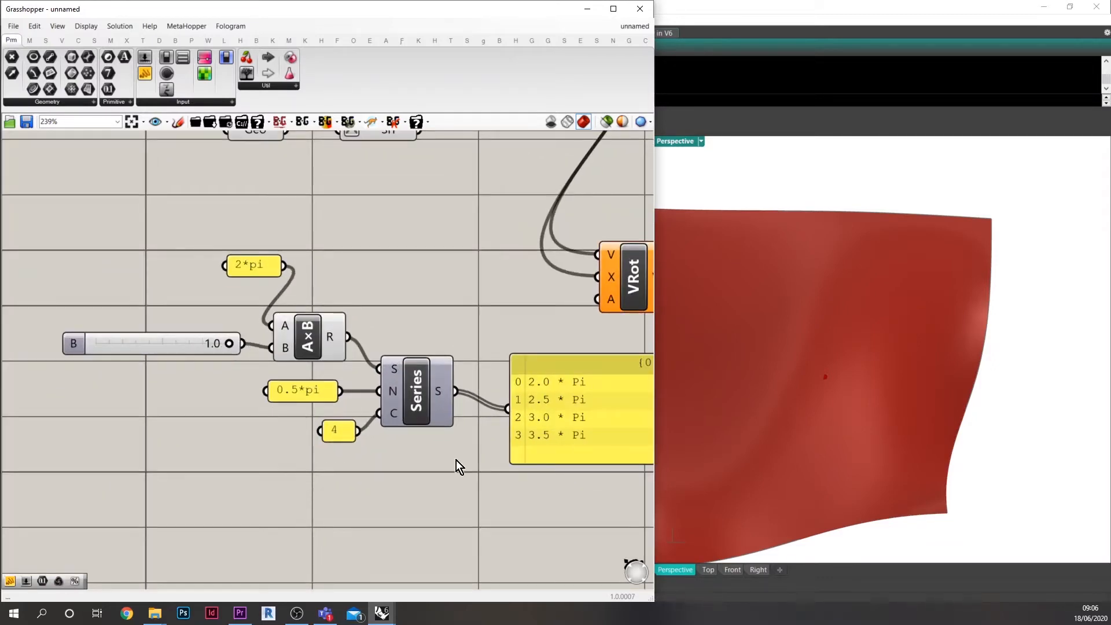
- Connect the Series output to the A input of the Rotate component and move the output panel slightly further from Series
right_drag(568, 438, 469, 472)
drag(437, 377, 500, 332)
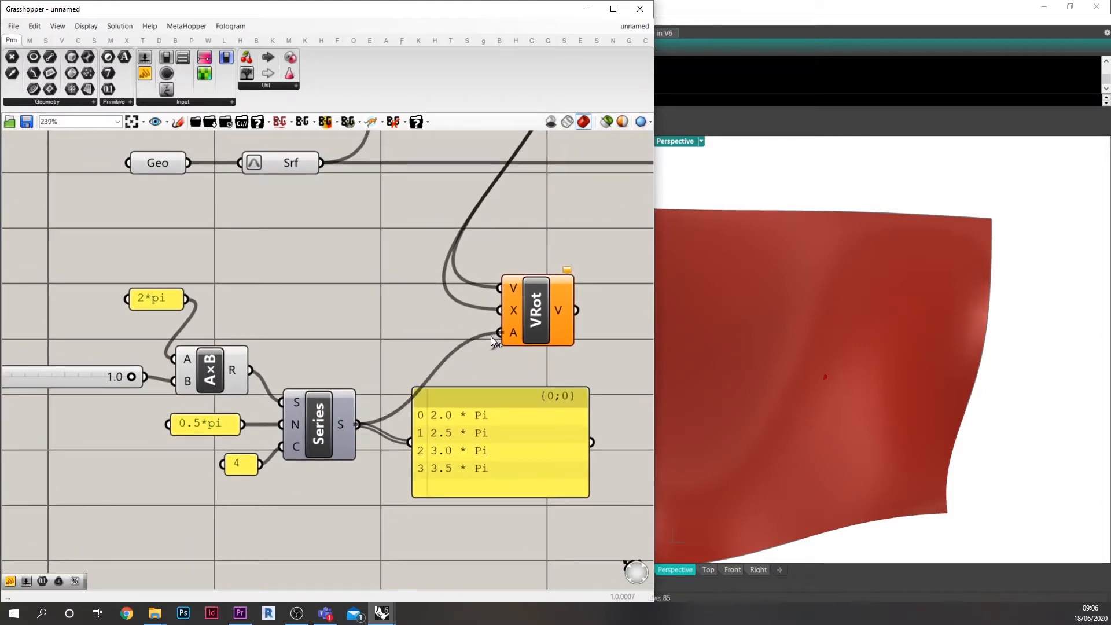
right_drag(498, 370, 443, 372)
drag(438, 458, 489, 463)
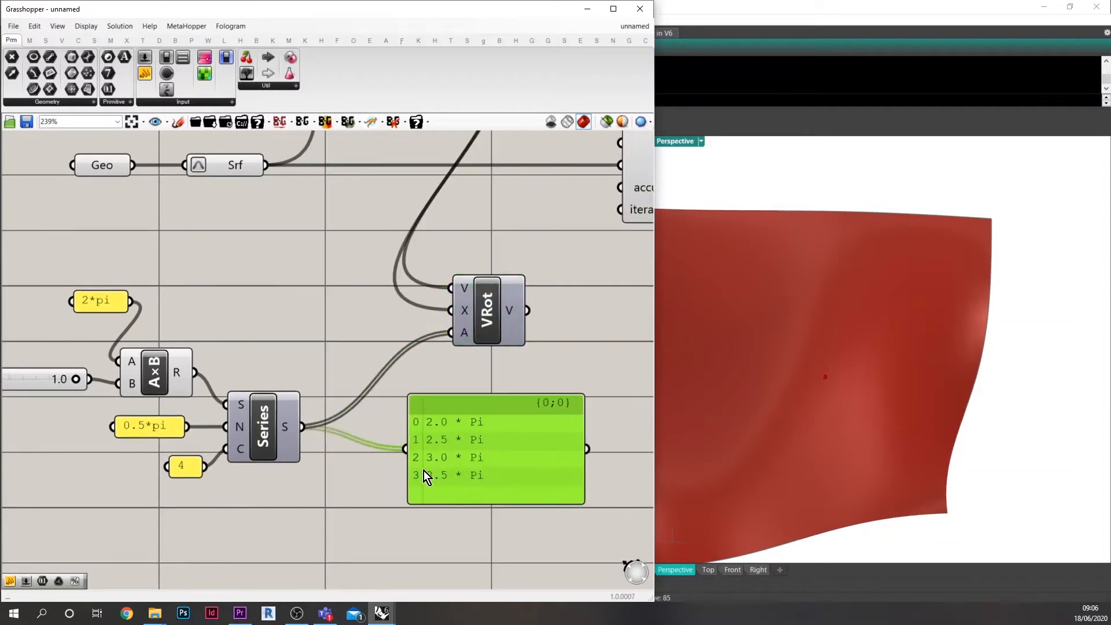
- Connect the V output of the Rotate component to the Vec input of C# GEODESIC
right_drag(510, 421, 460, 465)
scroll(468, 402, down, 3)
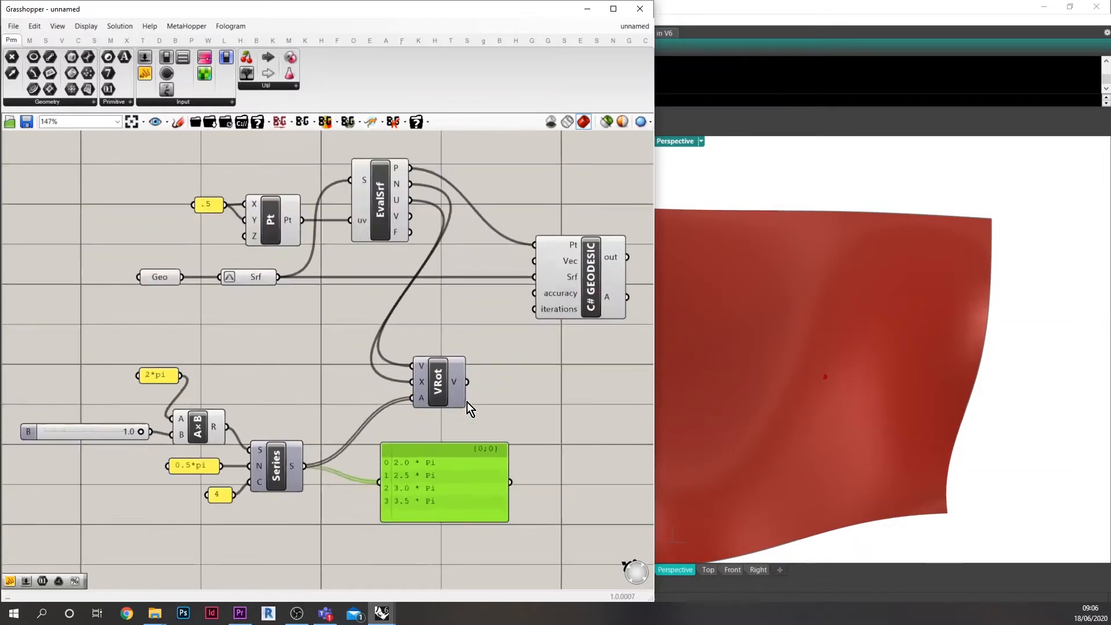
drag(463, 385, 525, 284)
scroll(524, 284, up, 2)
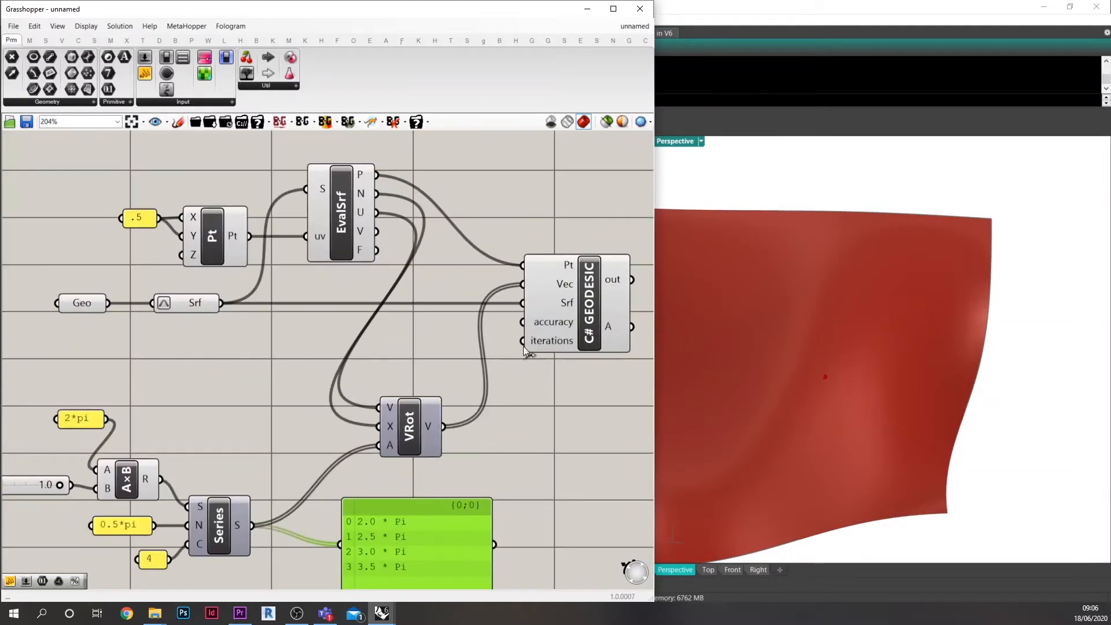
- Move C# GEODESIC further away from the Rotate component to free space beside its accuracy and iterations inputs
right_drag(542, 370, 448, 399)
click(510, 321)
click(448, 398)
scroll(449, 334, up, 1)
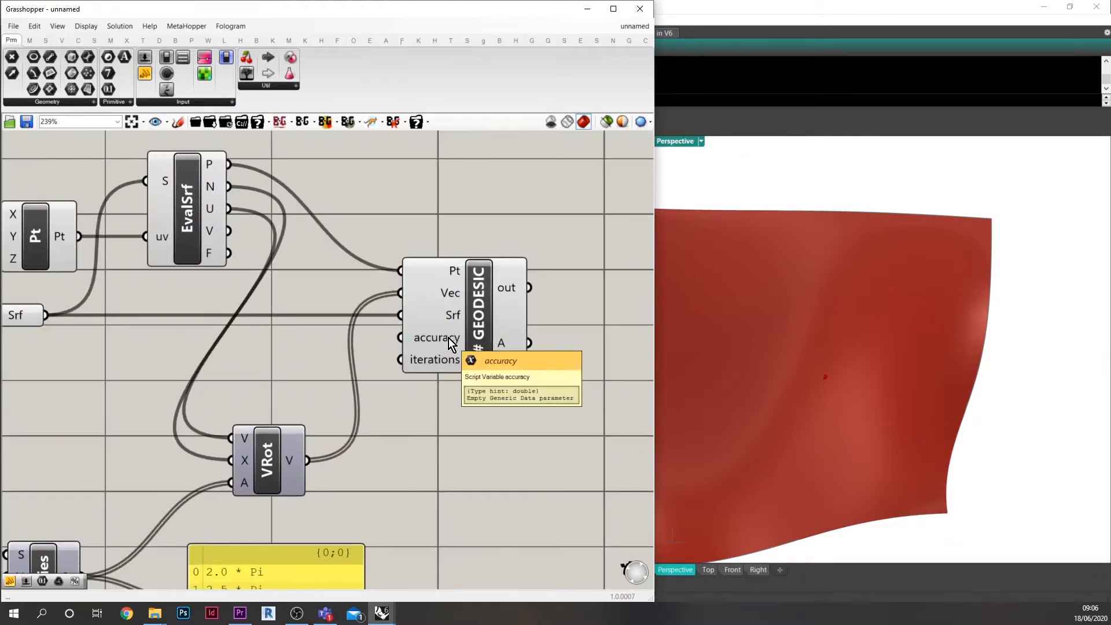
right_drag(546, 445, 442, 440)
drag(404, 330, 510, 330)
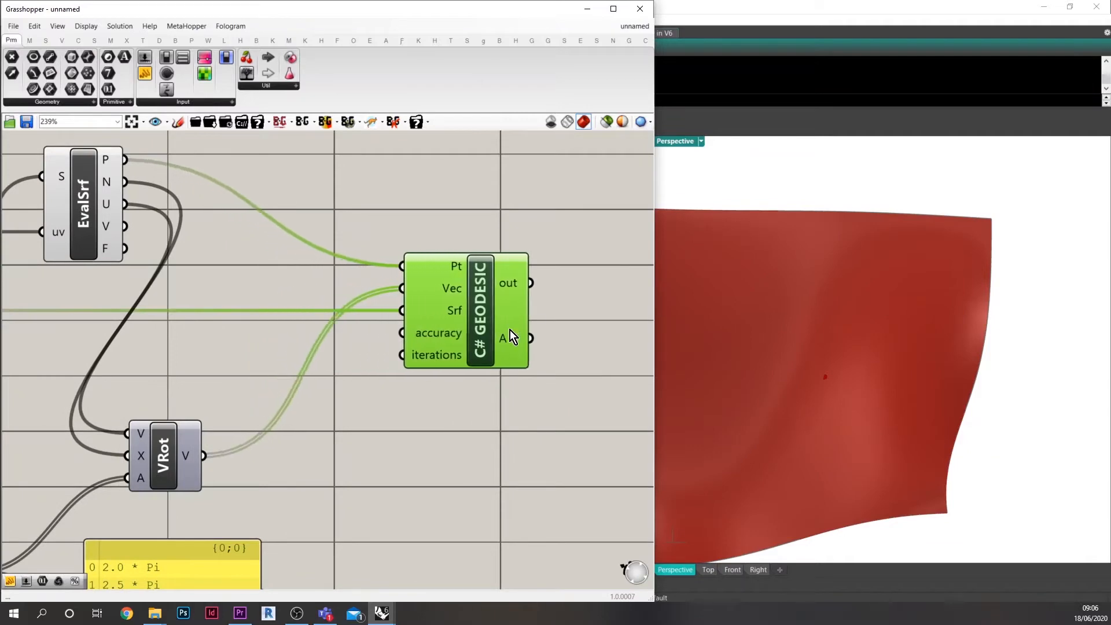
- Add a number slider with the value 5 and connect it to the accuracy input of C# GEODESIC
right_drag(445, 435, 434, 450)
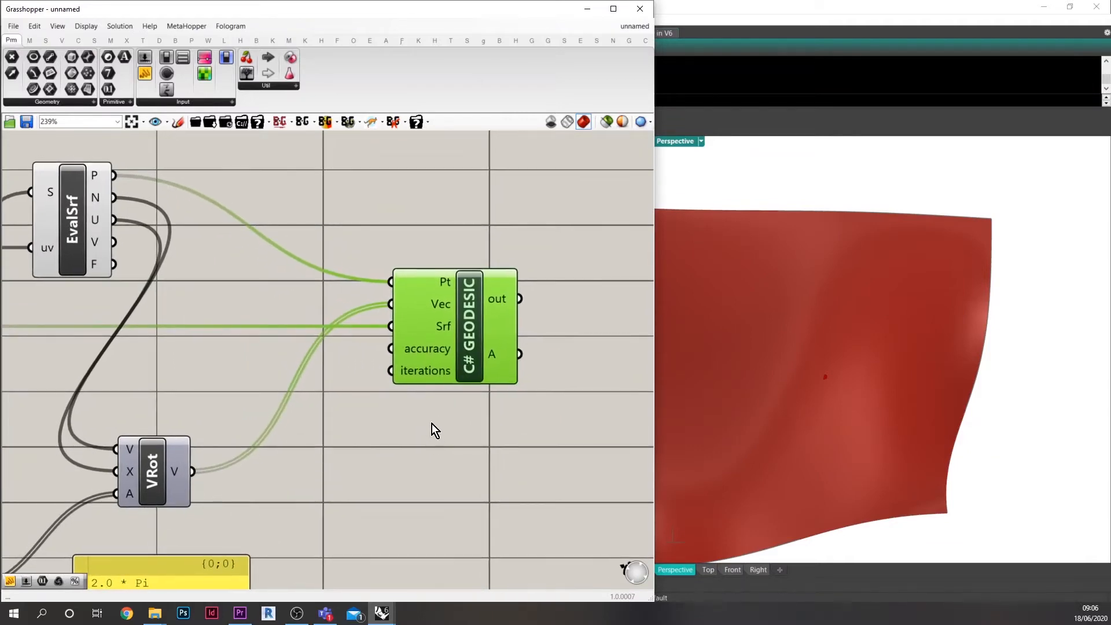
double_click(468, 427)
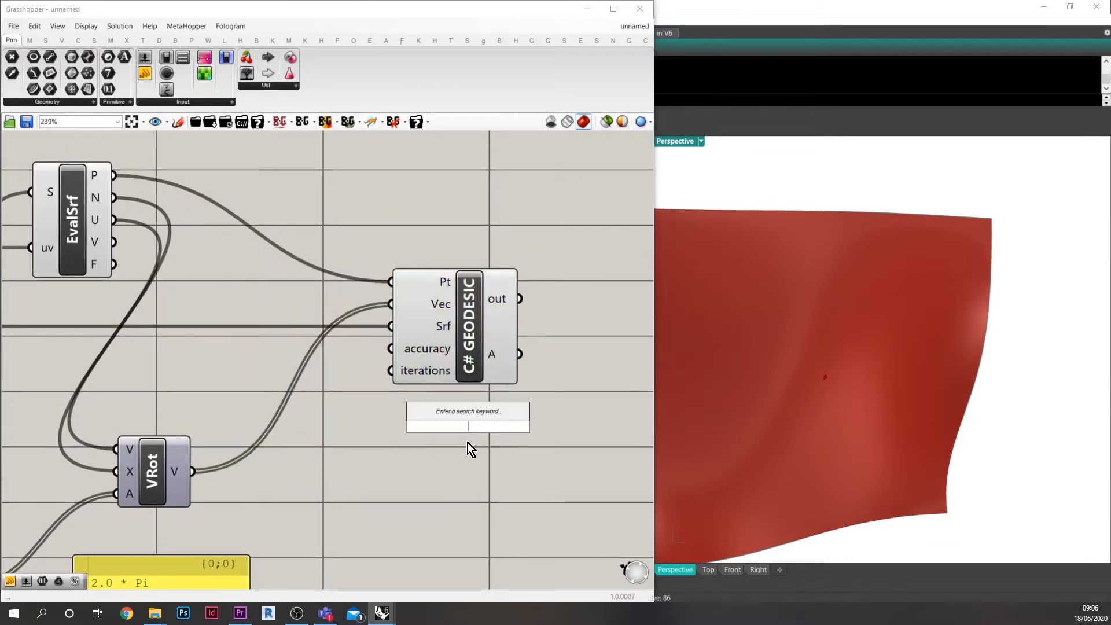
text(5)
key(Return)
drag(501, 421, 317, 359)
- Add a panel containing 500, connect it to the iterations input, and move C# GEODESIC slightly further from it
double_click(376, 426)
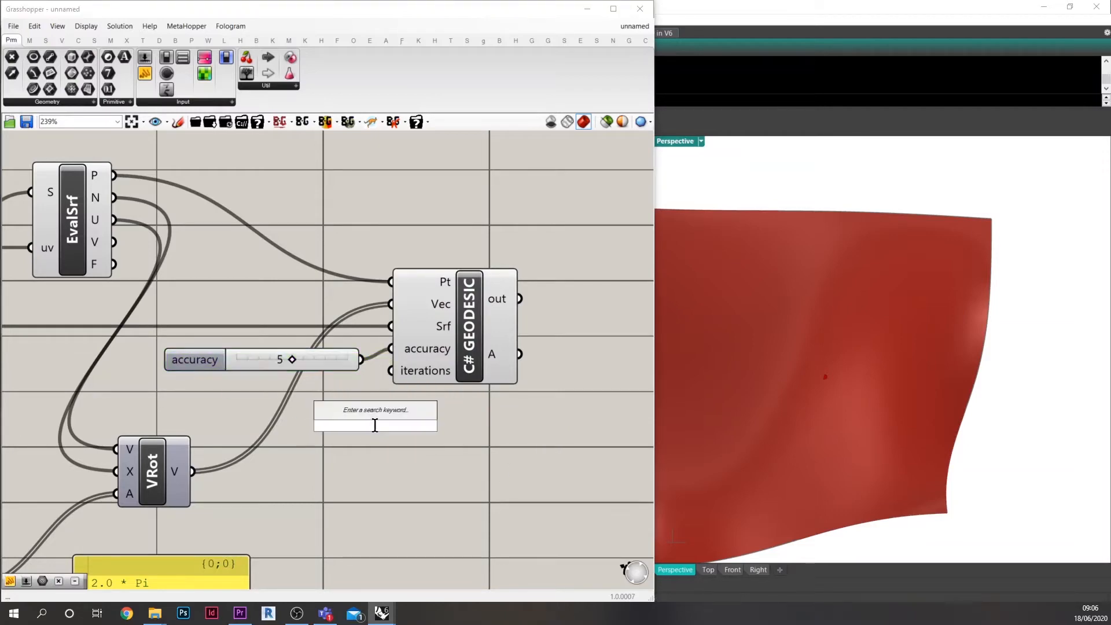
text(//)
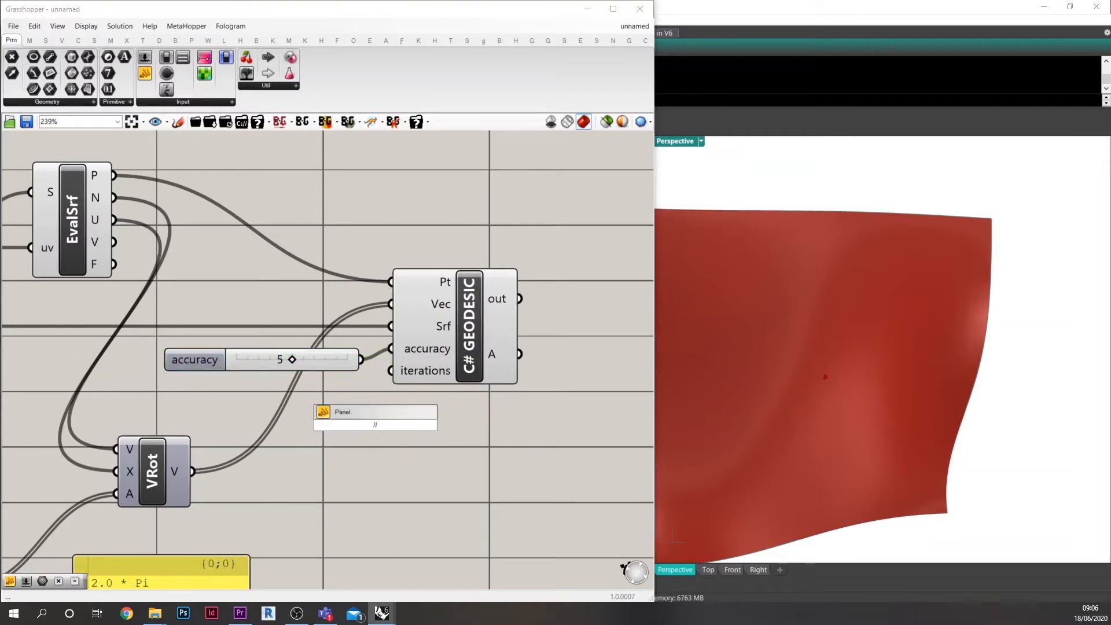
text(500)
key(Return)
drag(402, 425, 392, 372)
drag(438, 342, 452, 342)
scroll(885, 379, down, 5)
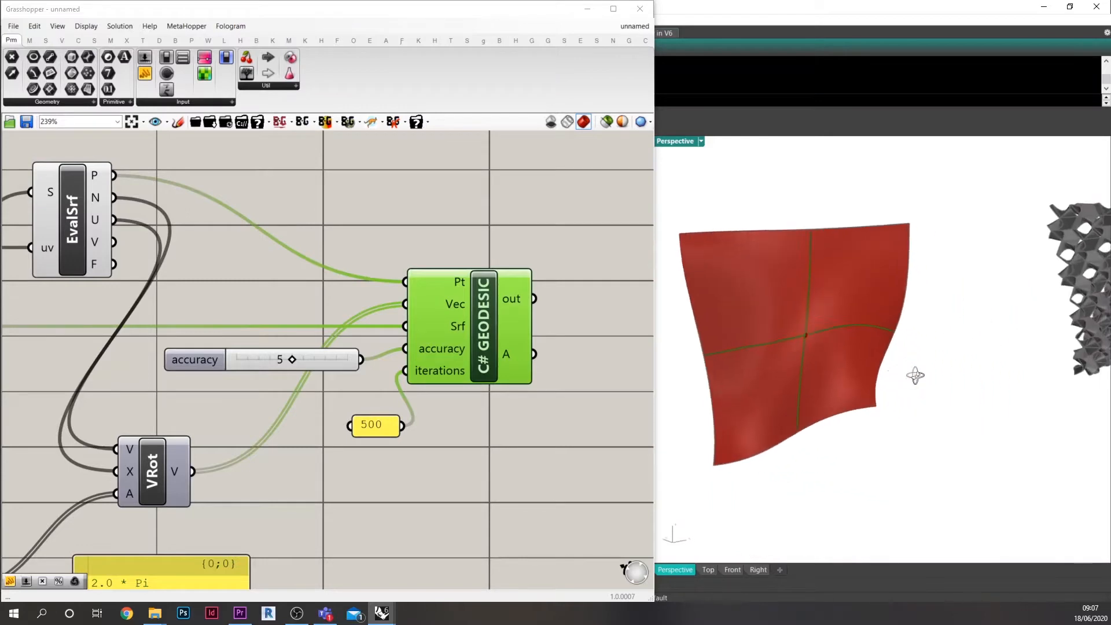
scroll(819, 313, up, 8)
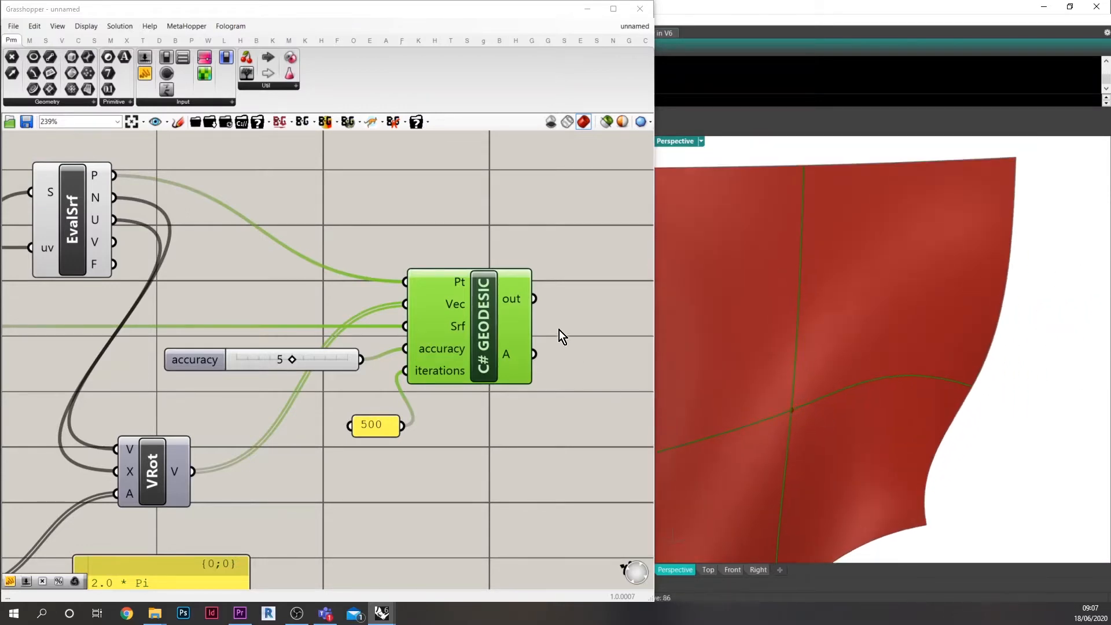
- Add an Explode component beside C# GEODESIC and connect the A output to its C input
middle_click(493, 299)
click(529, 335)
right_drag(863, 392, 829, 400)
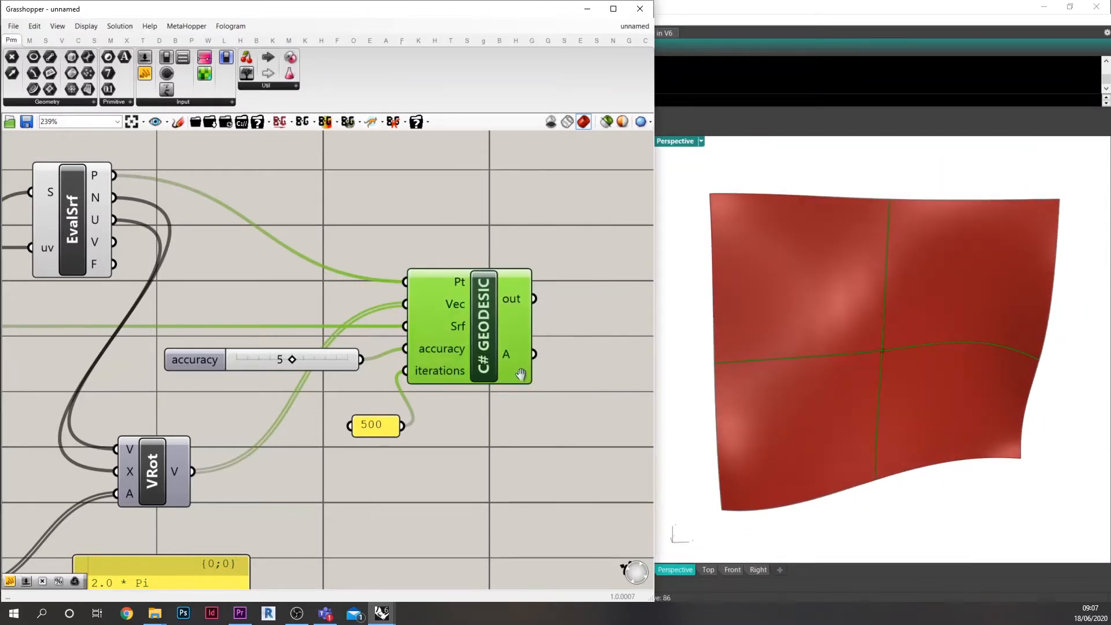
right_drag(520, 374, 450, 381)
click(533, 356)
double_click(534, 357)
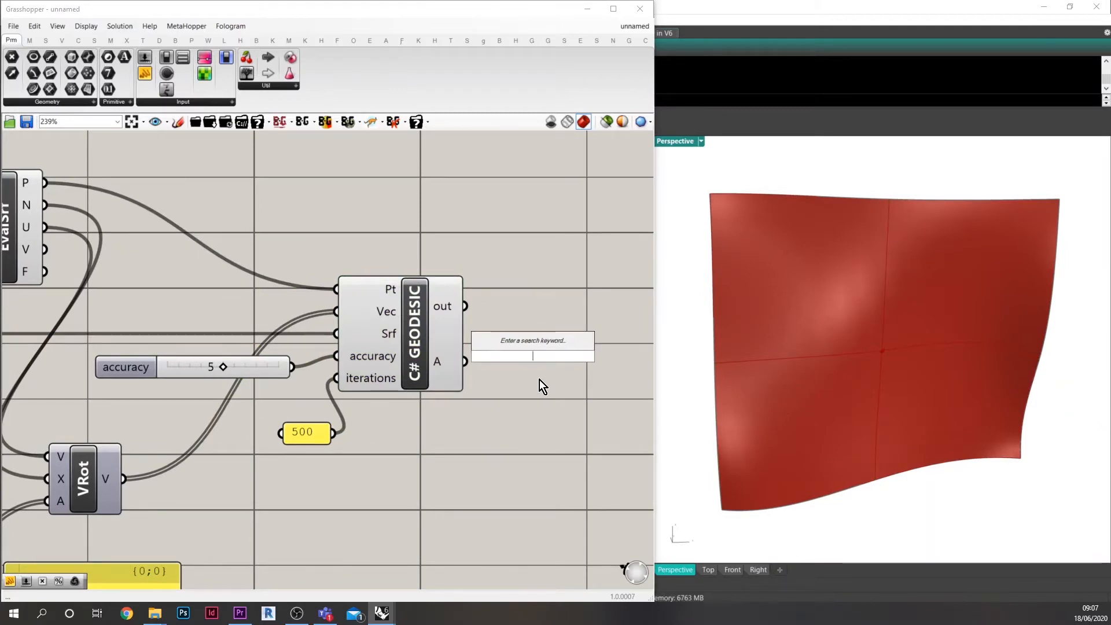
text(expl)
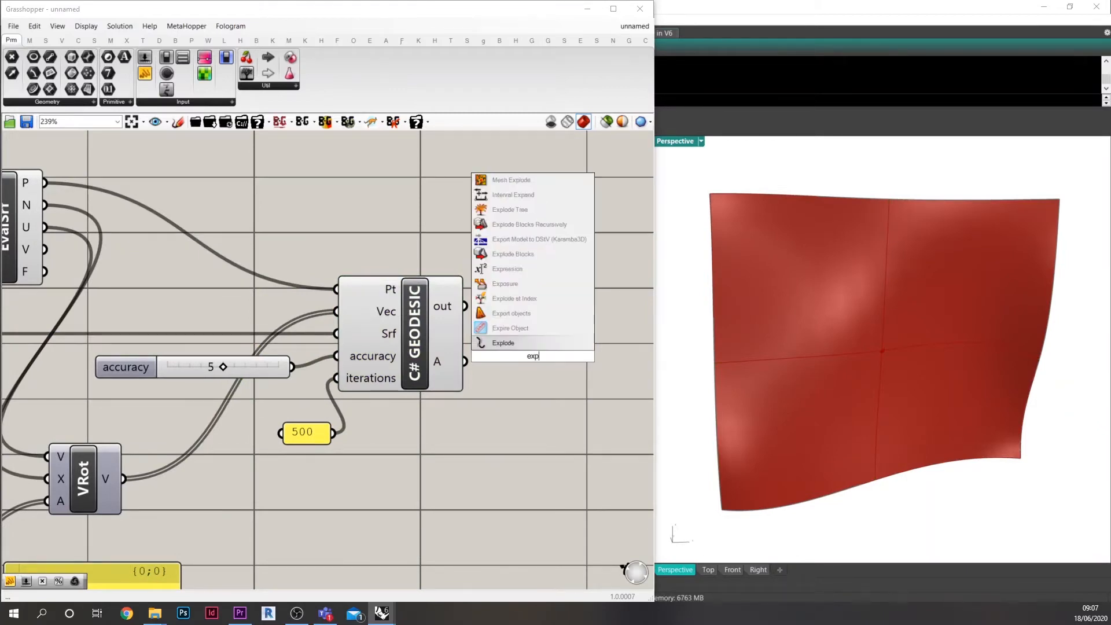
click(519, 346)
scroll(483, 371, up, 2)
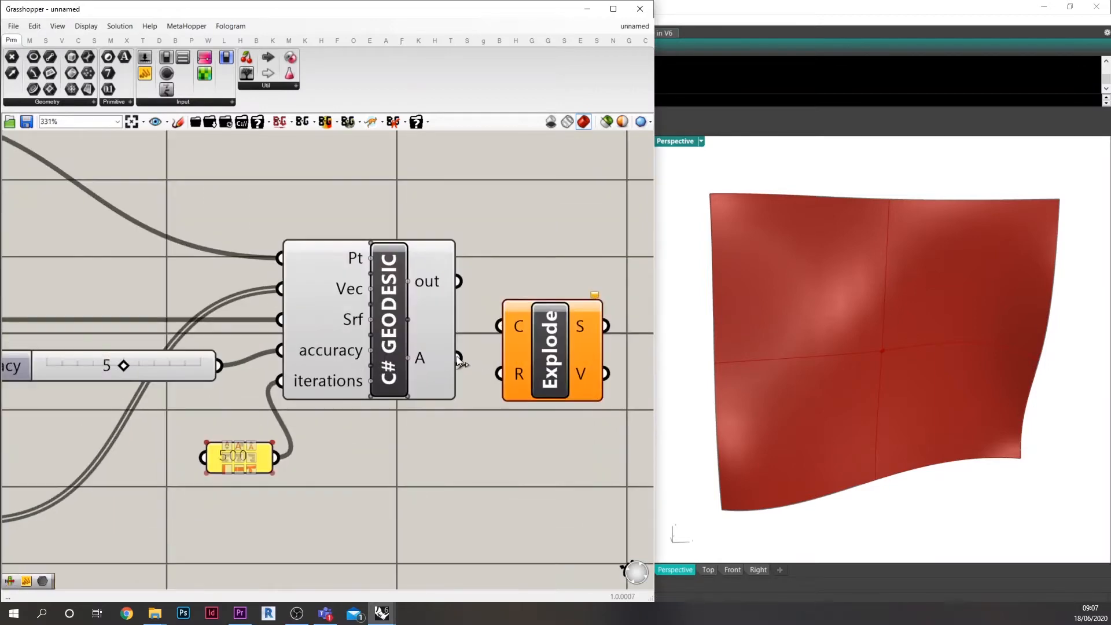
drag(458, 358, 515, 359)
- Examine the exploded geodesic segments around the start point and where the curves reach the surface edges
middle_click(566, 385)
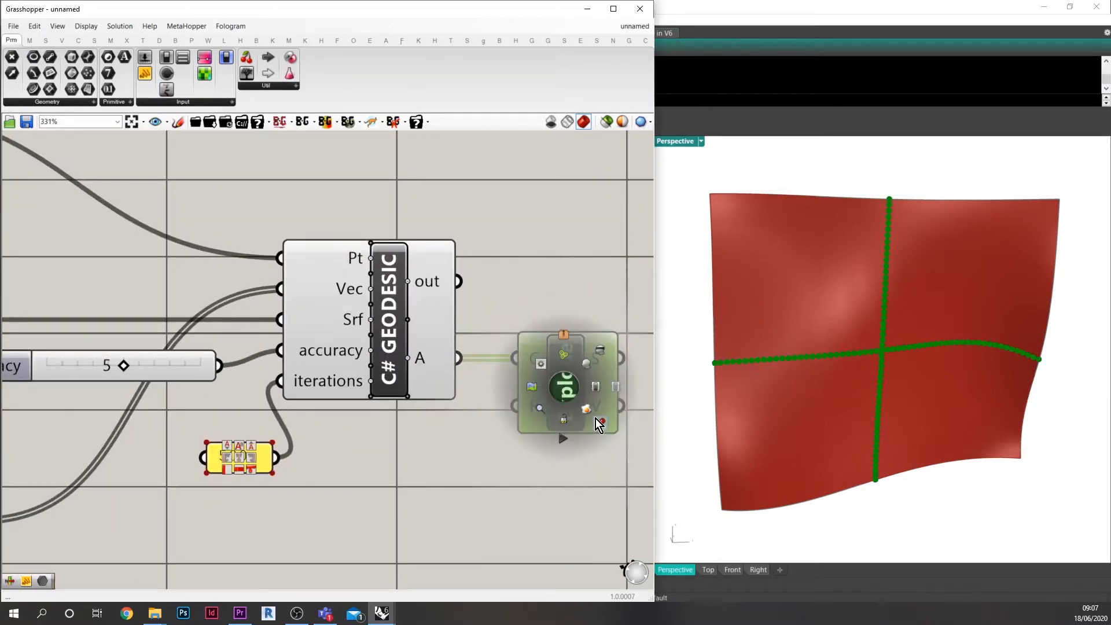
scroll(737, 429, up, 5)
scroll(899, 334, up, 8)
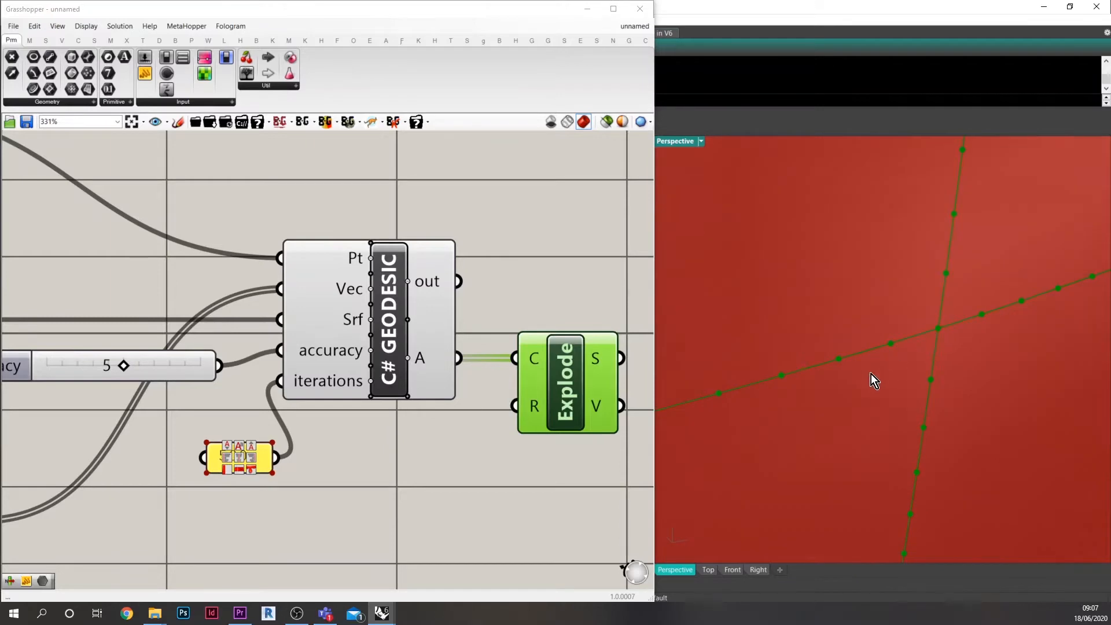
right_drag(944, 387, 915, 382)
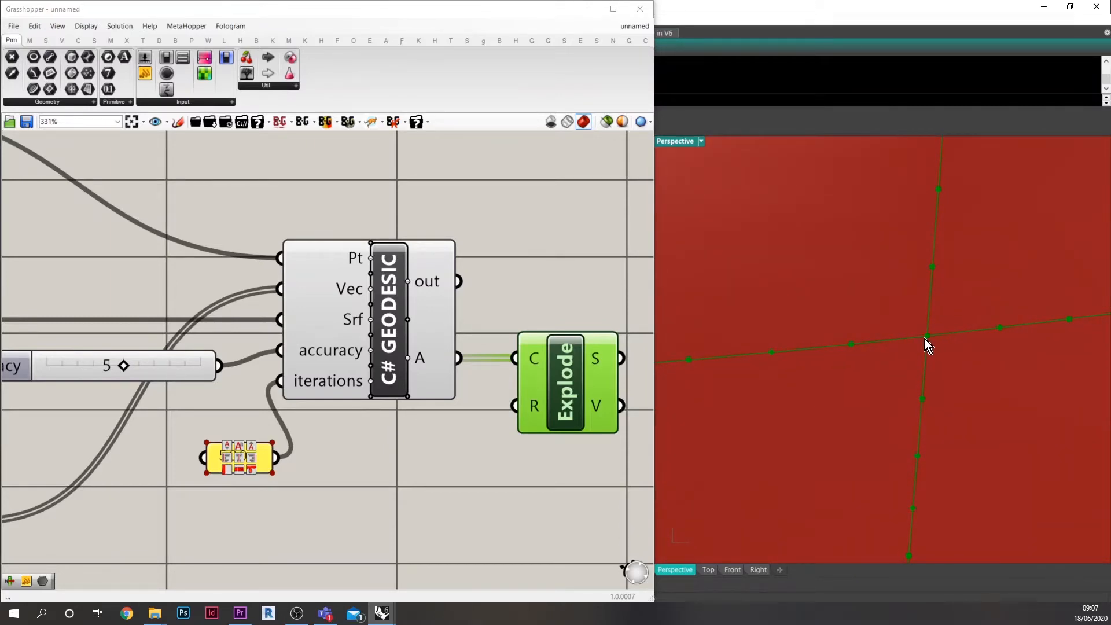
mouse_move(857, 345)
right_down()
mouse_move(871, 359)
mouse_move(861, 340)
mouse_move(755, 338)
mouse_move(849, 345)
right_up()
scroll(925, 393, down, 12)
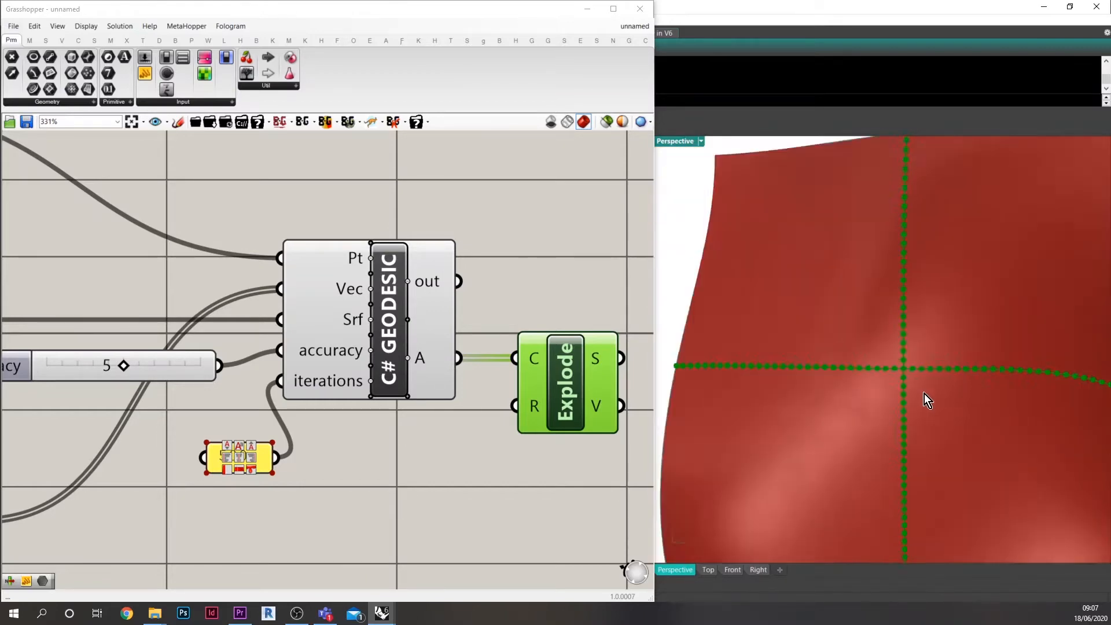
scroll(870, 379, up, 10)
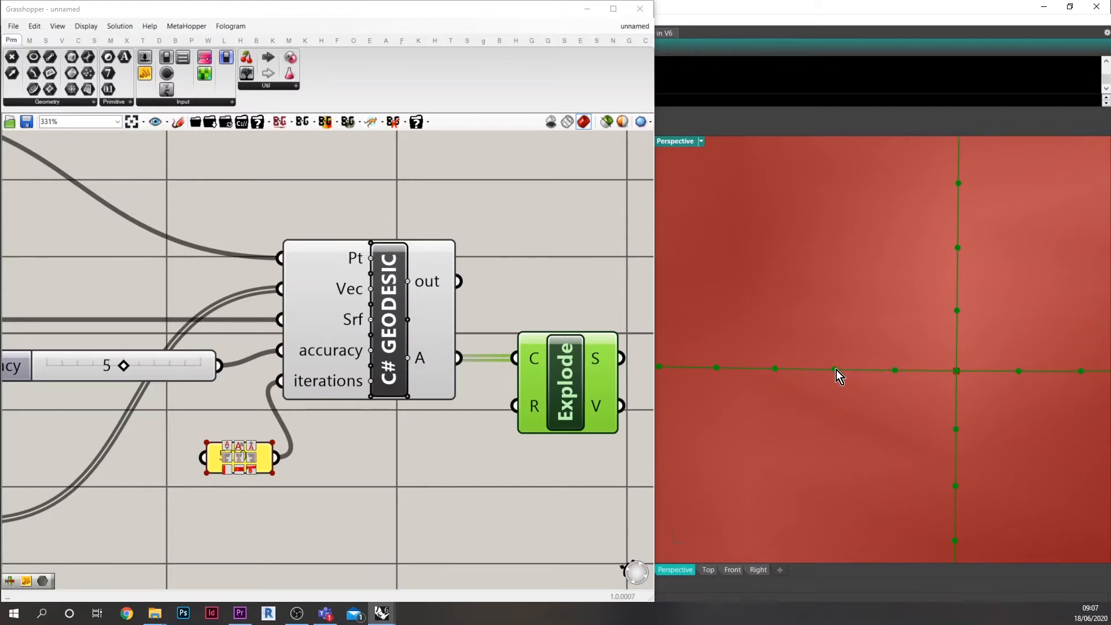
right_drag(881, 380, 916, 370)
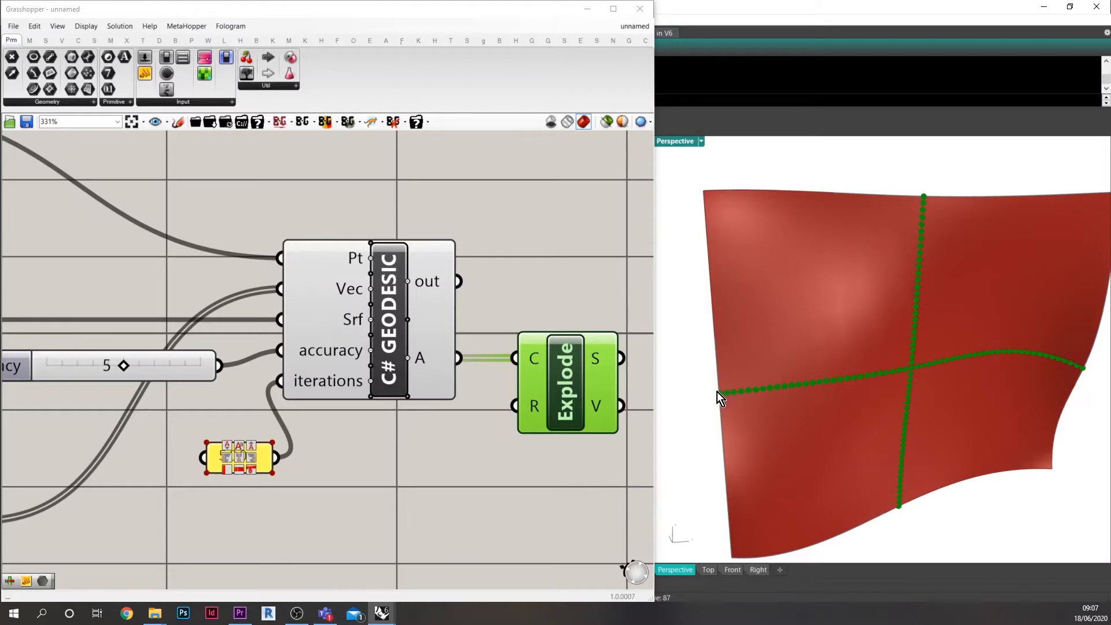
right_drag(728, 396, 770, 399)
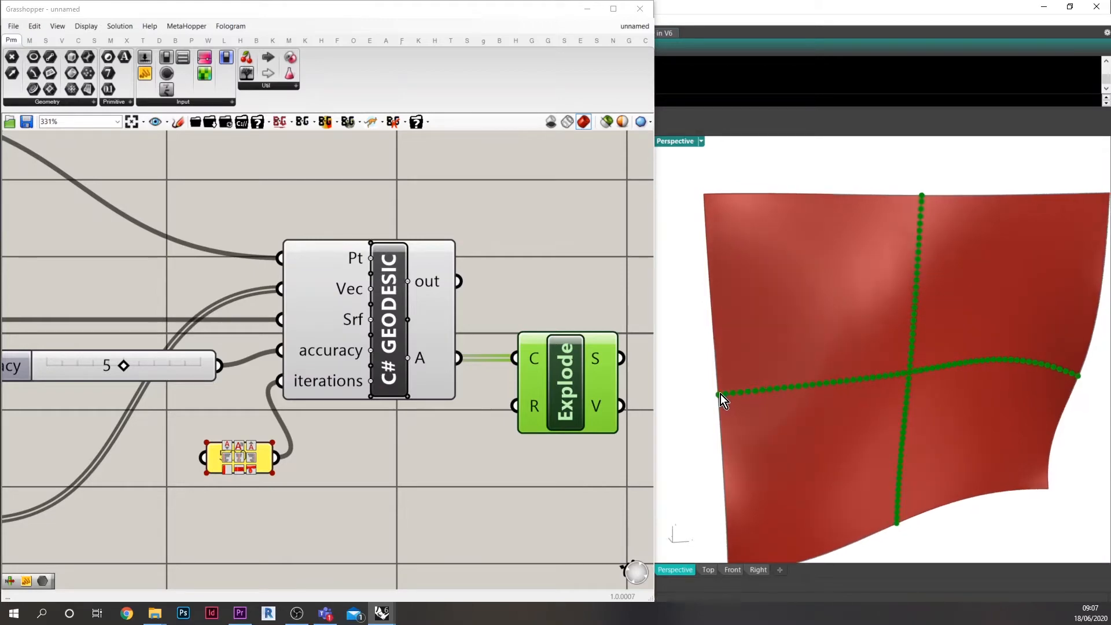
- Enlarge the 500 panel and place it just below the accuracy slider, closer to the iterations input
right_drag(230, 410, 266, 402)
click(317, 459)
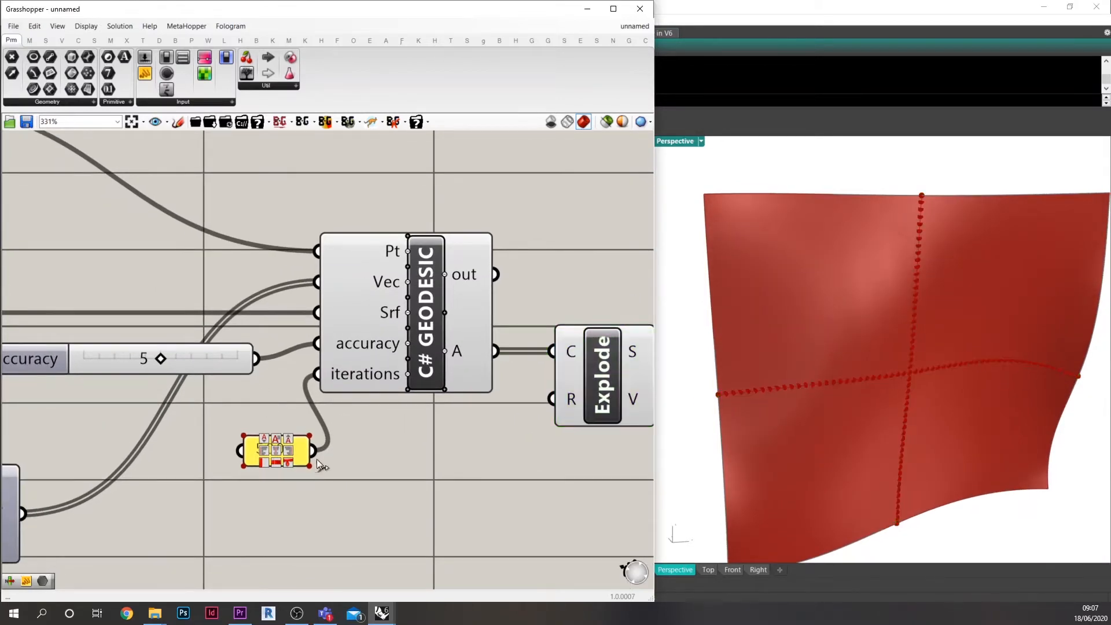
scroll(317, 460, down, 2)
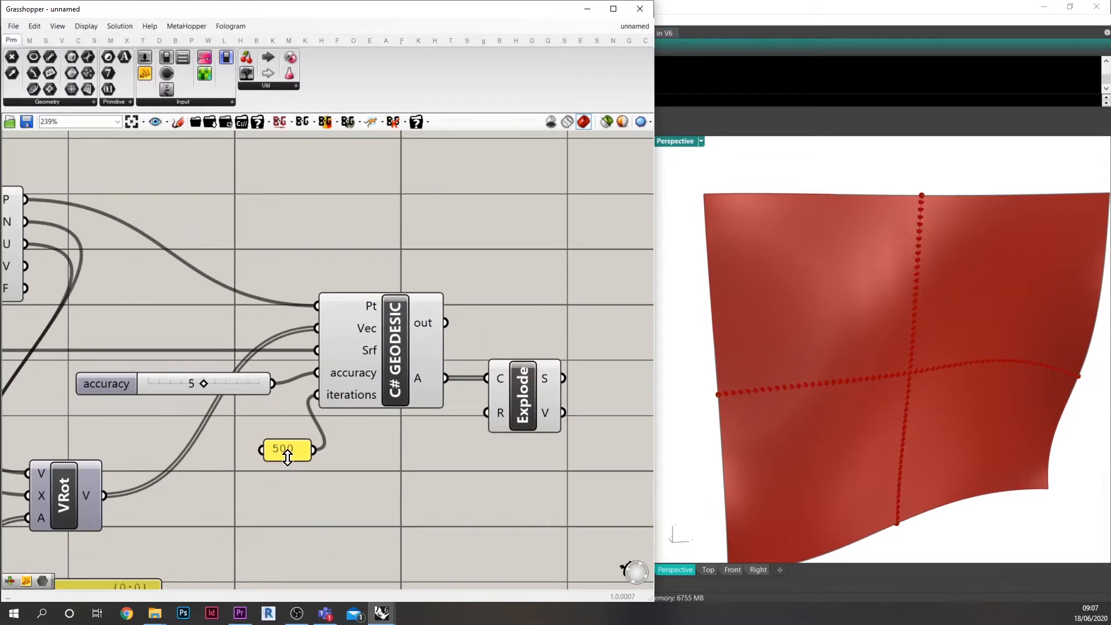
drag(287, 458, 258, 434)
right_drag(430, 451, 352, 450)
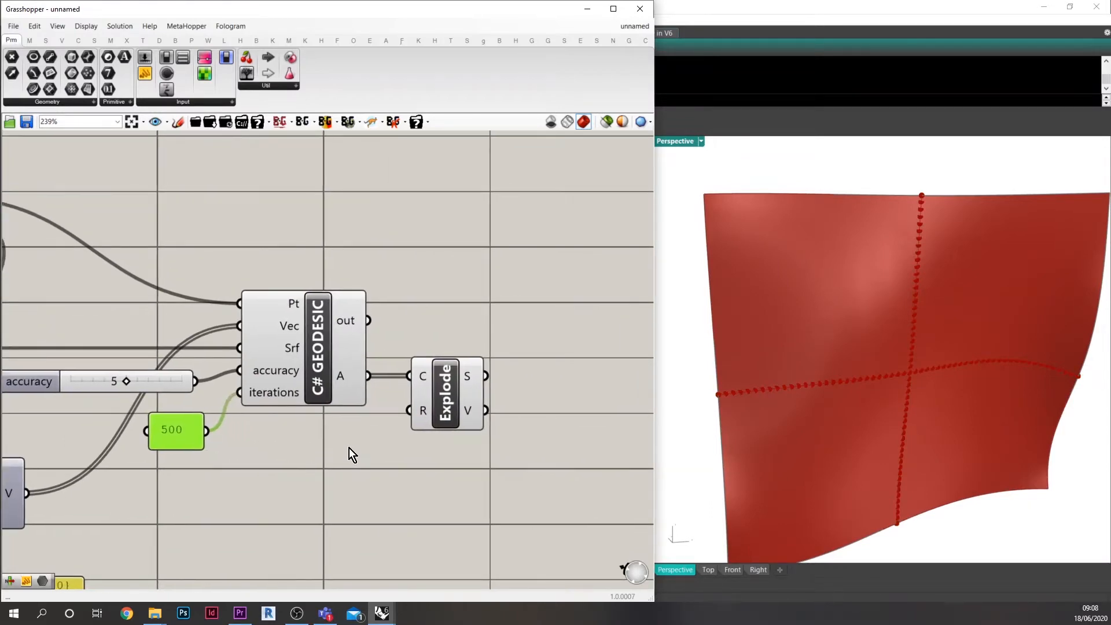
right_drag(179, 401, 250, 401)
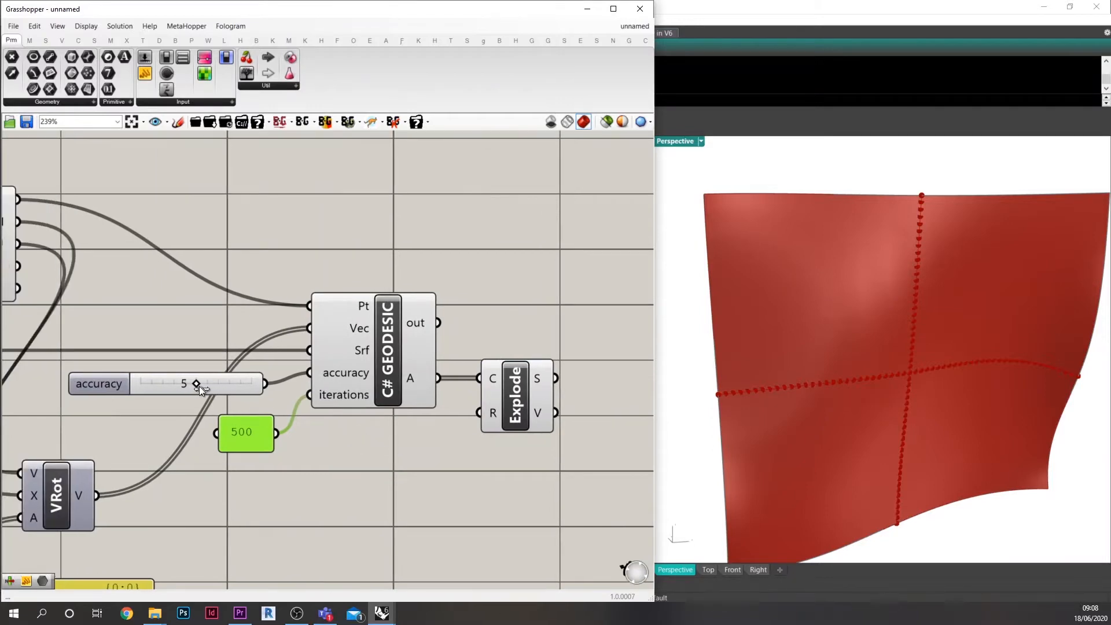
- Move the Explode component slightly lower beside C# GEODESIC and inspect its points across the whole surface
right_drag(761, 405, 849, 419)
drag(523, 388, 522, 424)
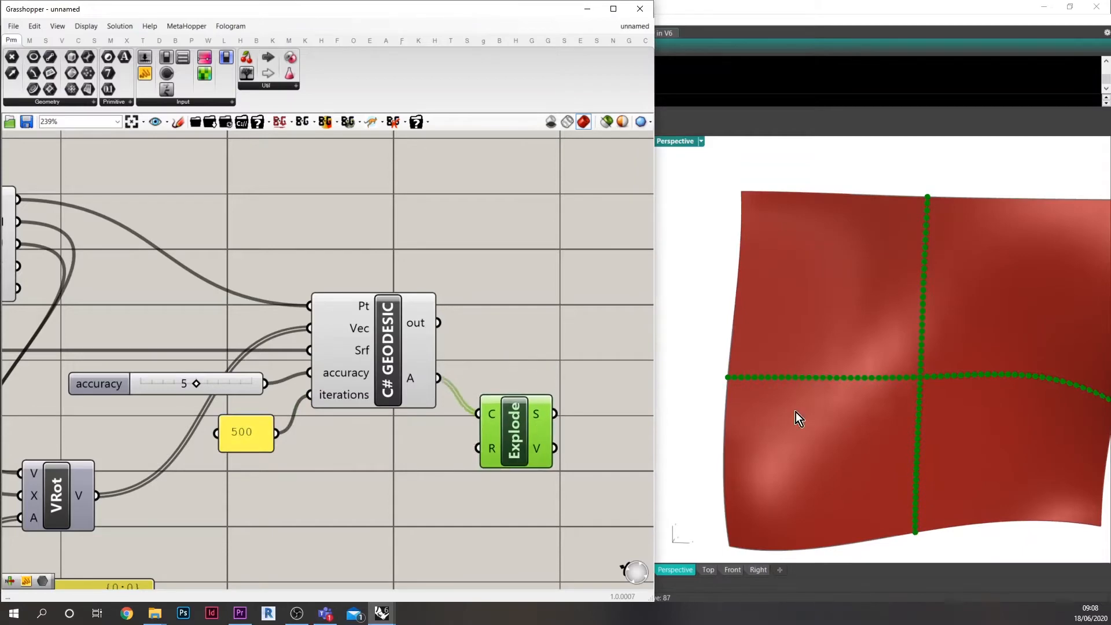
right_drag(796, 412, 876, 389)
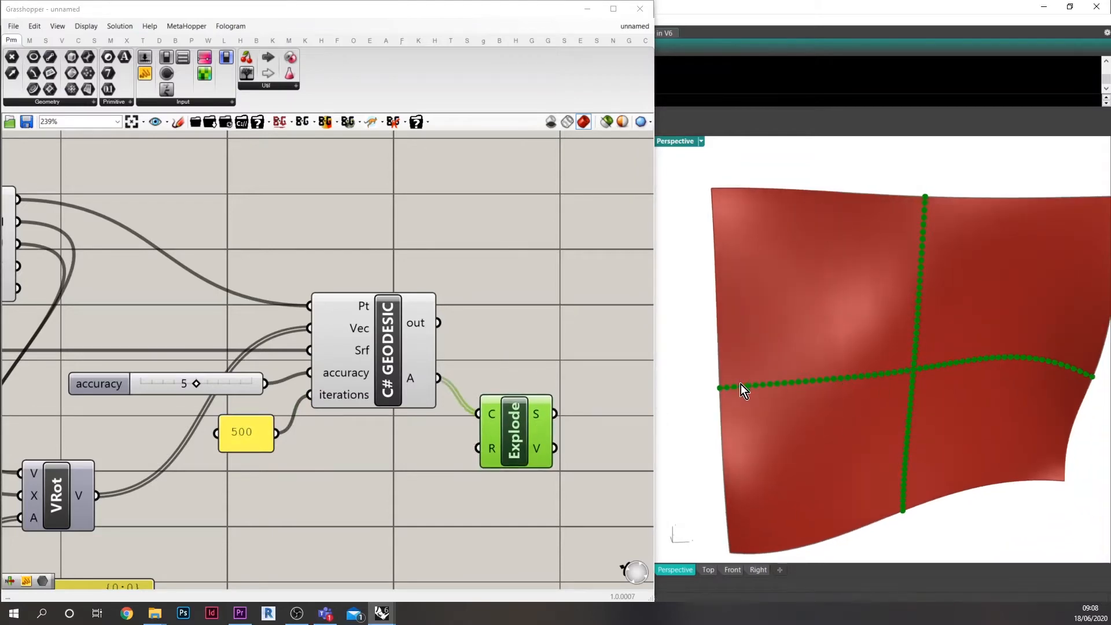
right_drag(741, 385, 806, 390)
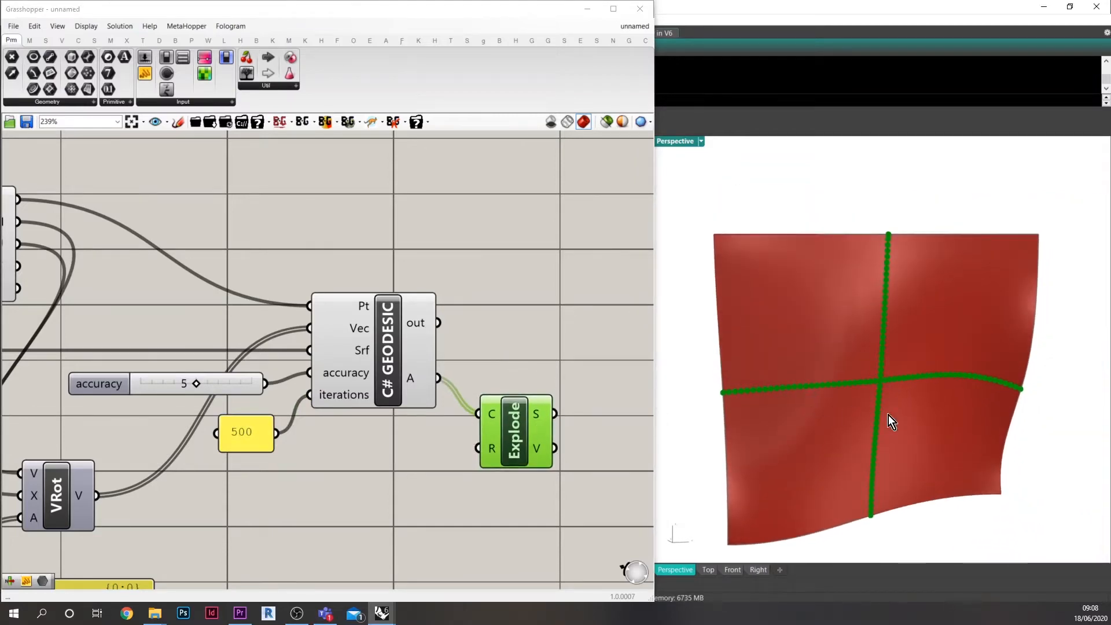
right_drag(892, 422, 851, 416)
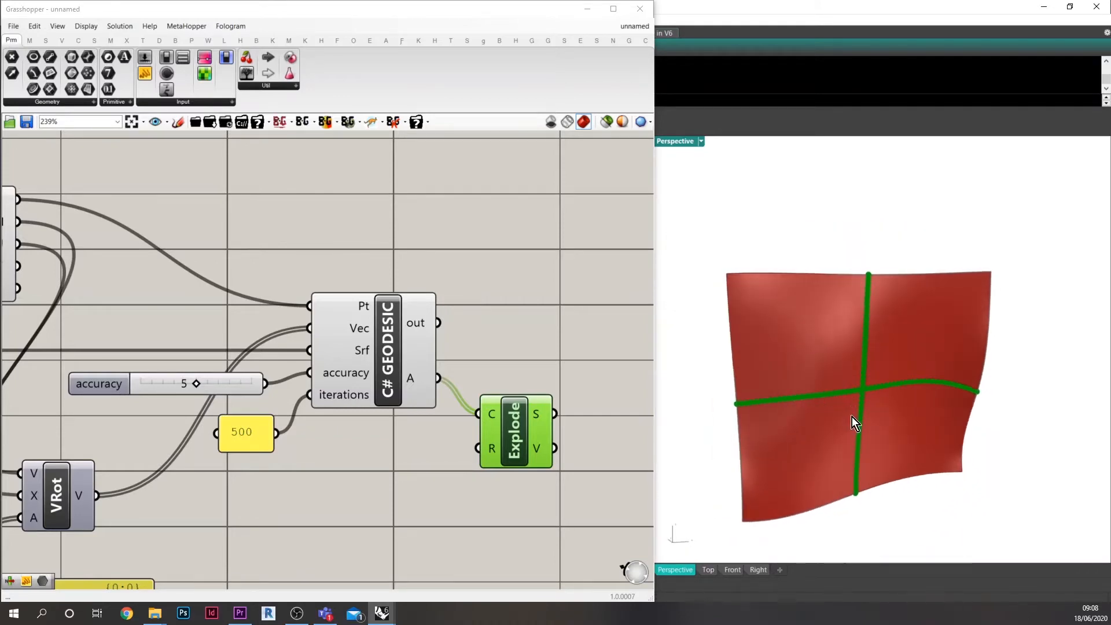
- Set the slider feeding the B input of the A×B multiplication to 0.7 to rotate the geodesics
right_drag(360, 388, 527, 377)
scroll(527, 377, down, 2)
right_drag(298, 471, 499, 412)
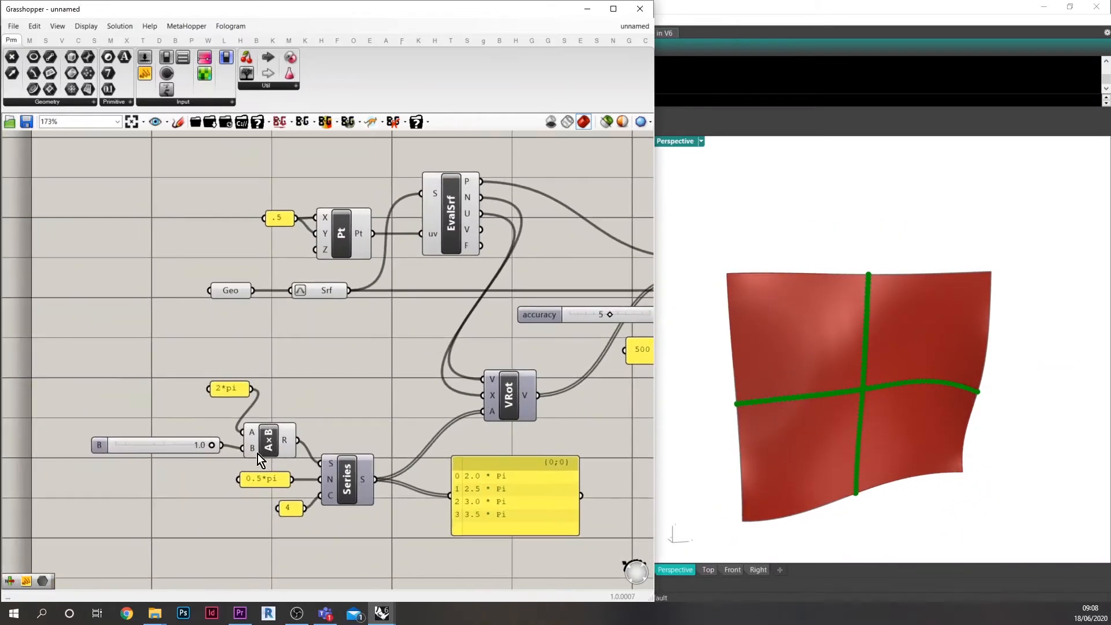
right_drag(258, 454, 323, 446)
scroll(342, 435, up, 4)
drag(439, 432, 374, 433)
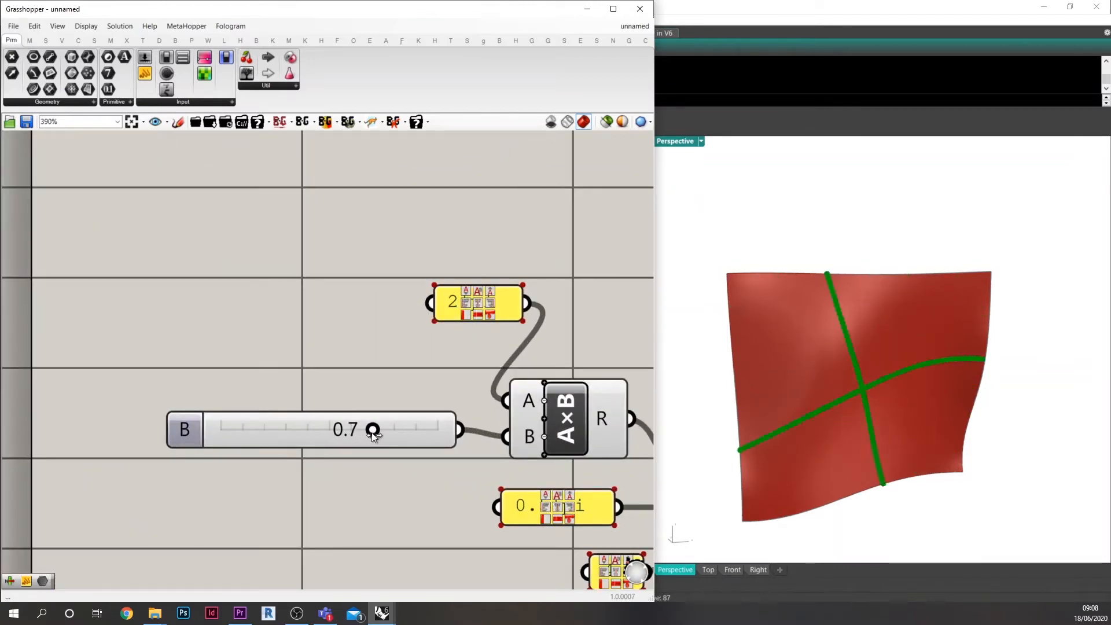
- Add a 0.55 number slider, connect it to the multiplication's B input instead of the old slider, and change it to 0.58
double_click(412, 529)
text(0.55)
key(Return)
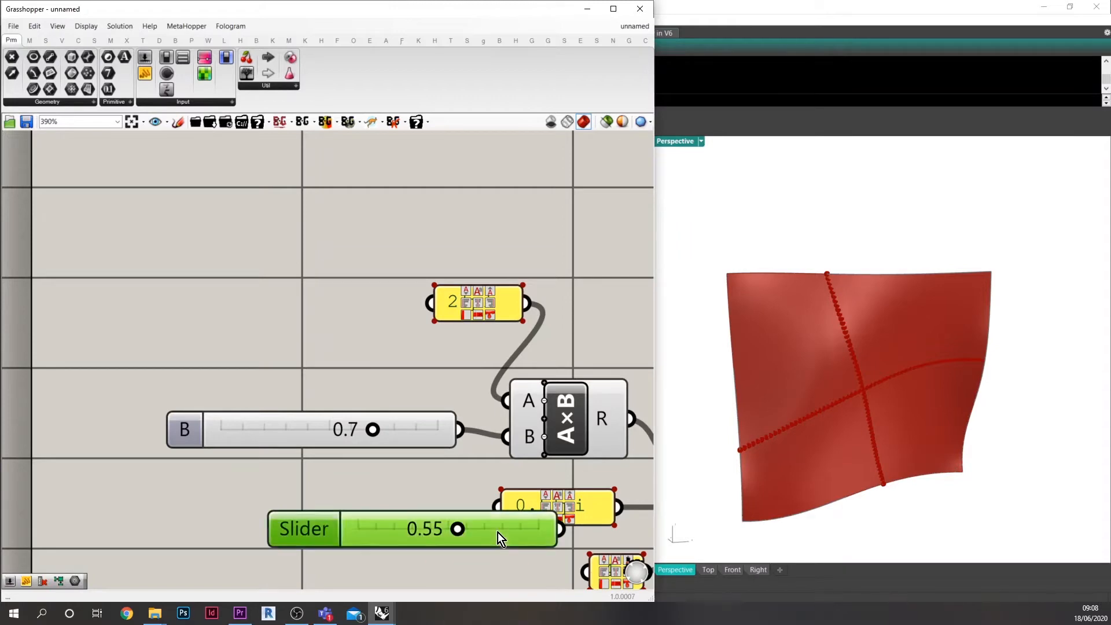
drag(497, 533, 374, 483)
drag(463, 478, 507, 436)
scroll(342, 490, up, 3)
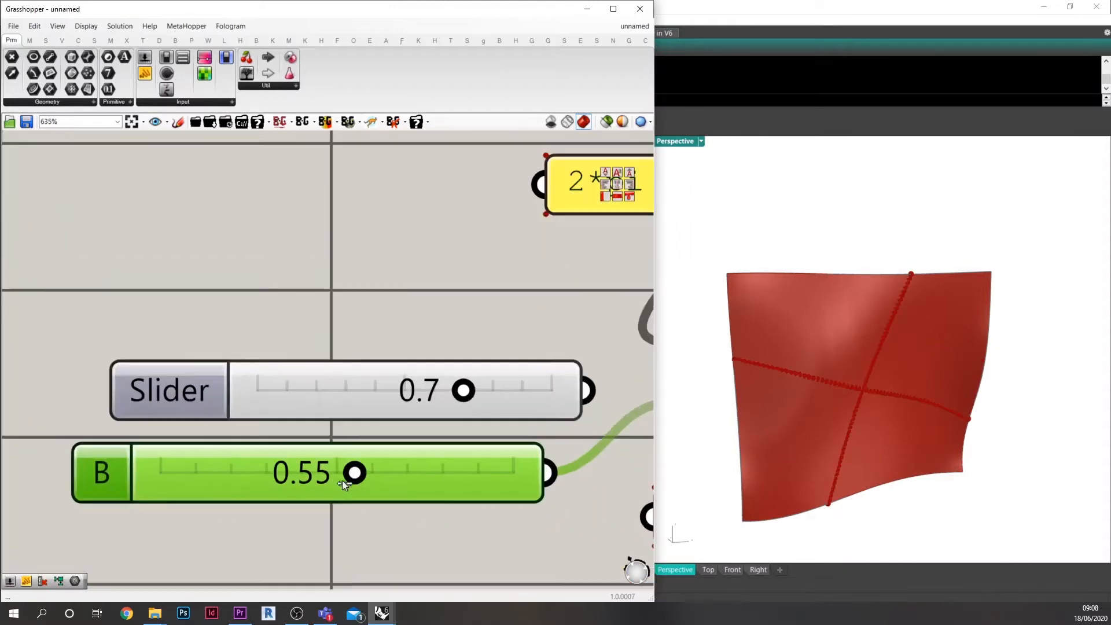
drag(343, 481, 365, 481)
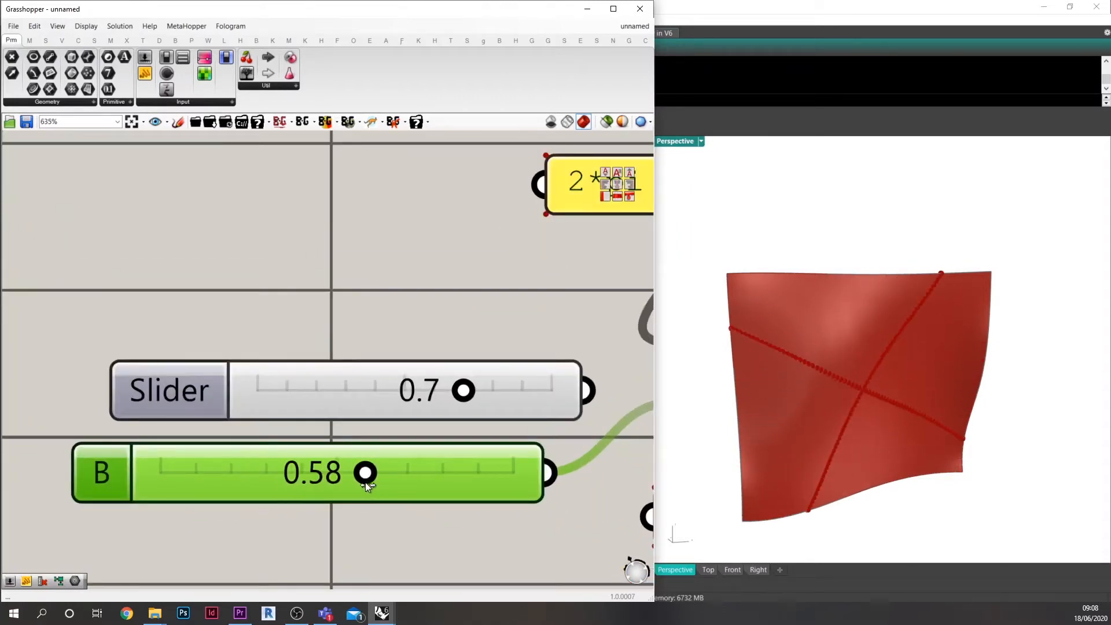
- Delete the disconnected 0.7 slider and move the 0.58 slider up into its place
click(347, 377)
key(Delete)
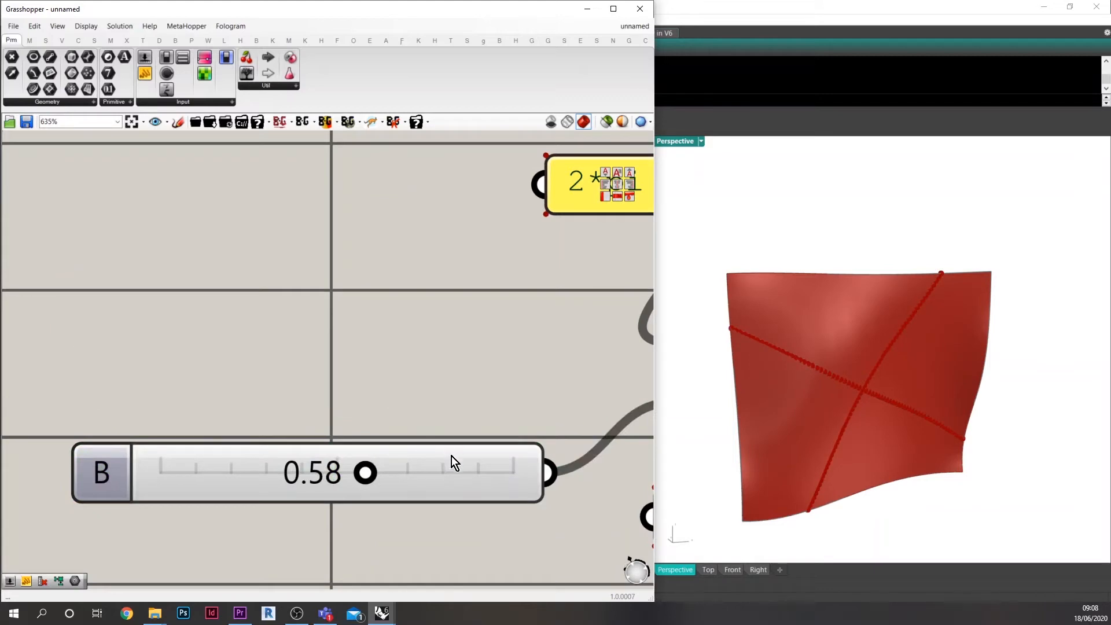
drag(451, 464, 459, 377)
- Examine the updated Series angles, the connected definition and the rotated geodesics on the surface
scroll(391, 404, down, 5)
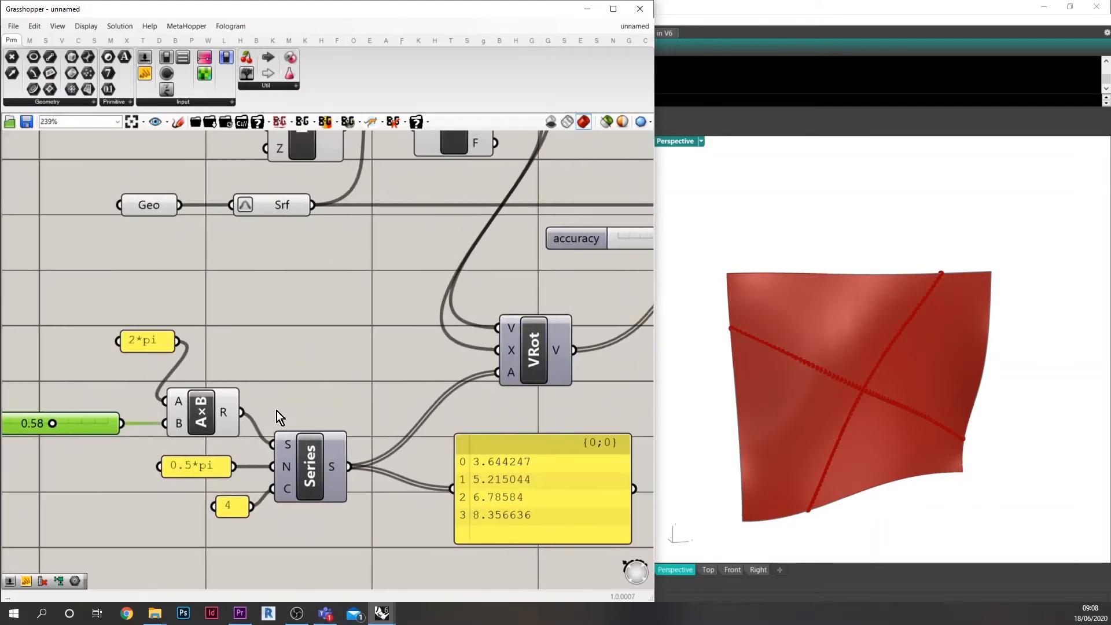
scroll(276, 411, down, 4)
right_drag(464, 387, 320, 413)
scroll(490, 353, up, 2)
right_drag(836, 408, 883, 391)
scroll(851, 408, up, 5)
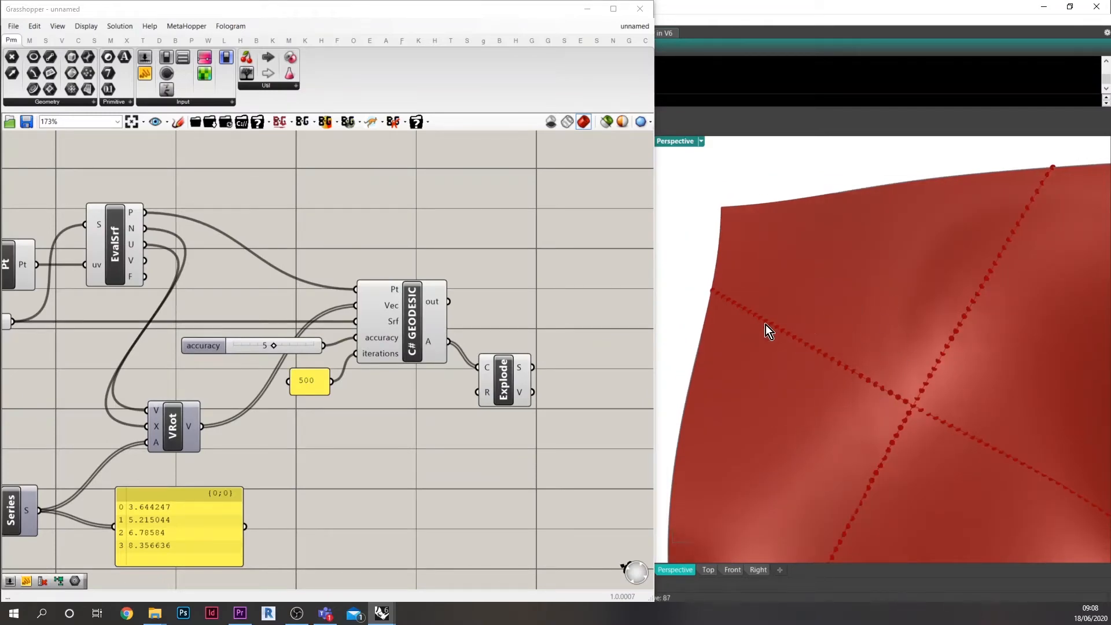
right_drag(762, 253, 806, 330)
- Add a Join Curves component to the canvas beside the Explode component
right_drag(502, 401, 442, 410)
double_click(514, 358)
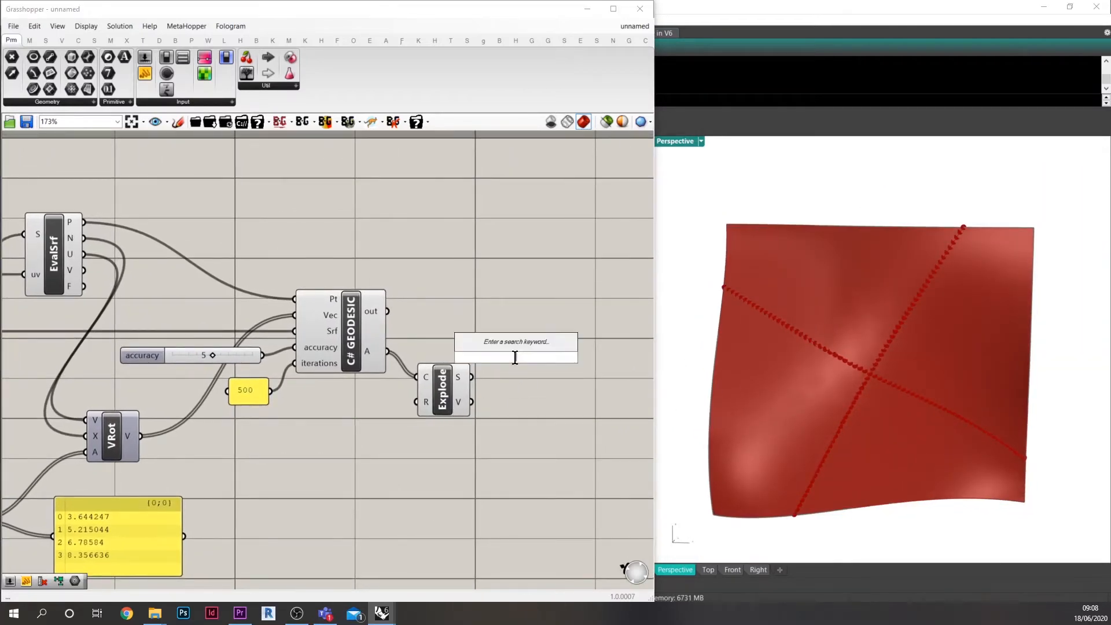
text(j)
click(499, 346)
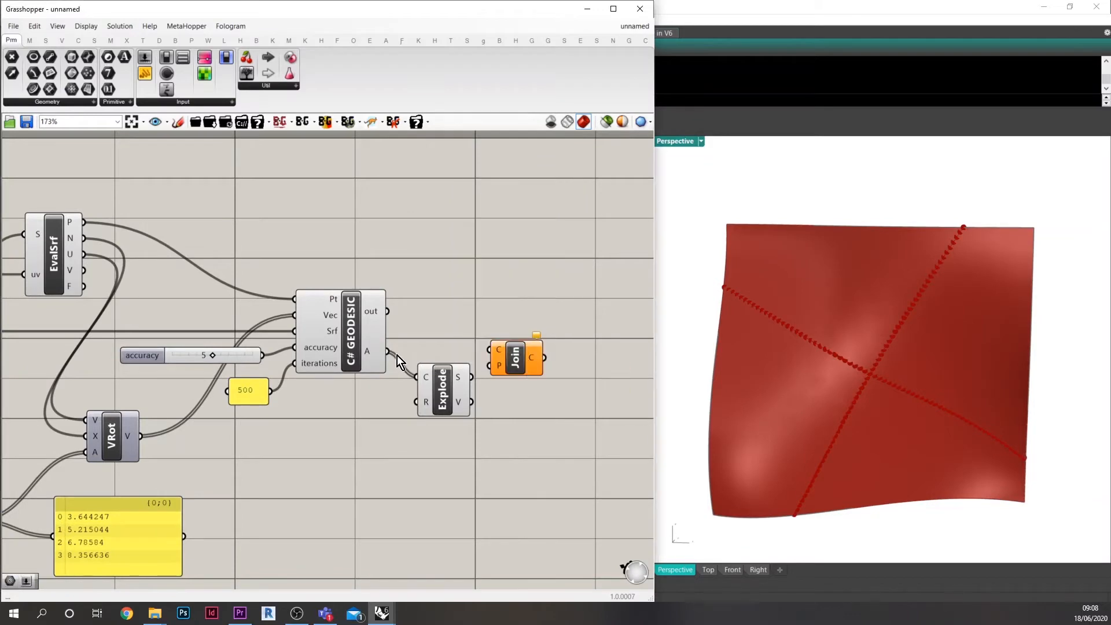
- Connect the C# GEODESIC output A to the Join component's C input and delete the Explode component
drag(398, 355, 489, 349)
right_drag(806, 372, 864, 356)
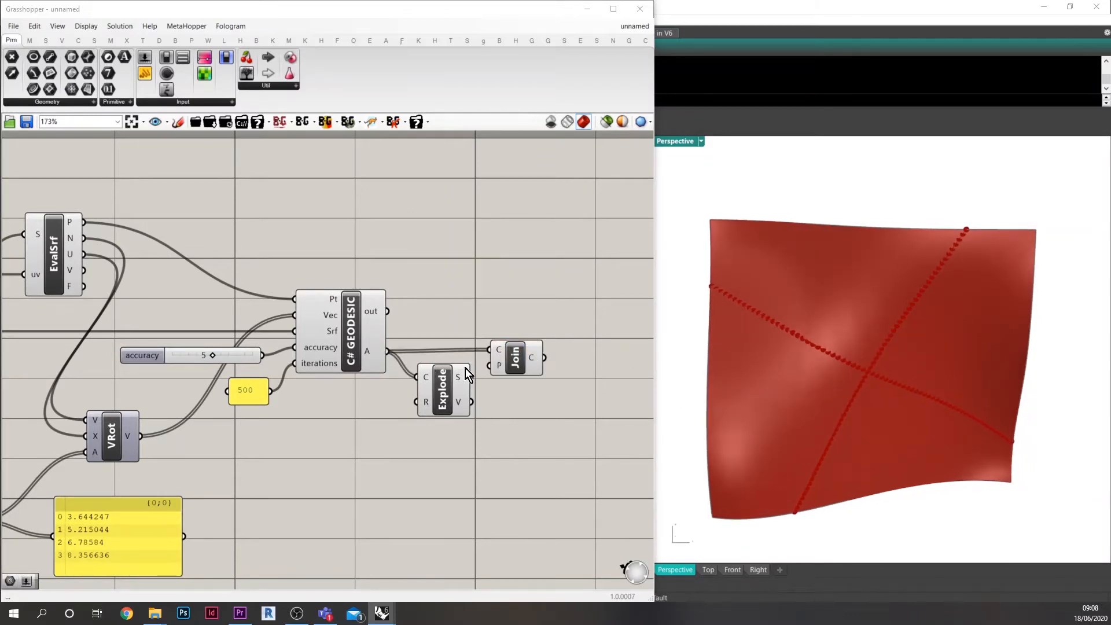
scroll(451, 365, up, 3)
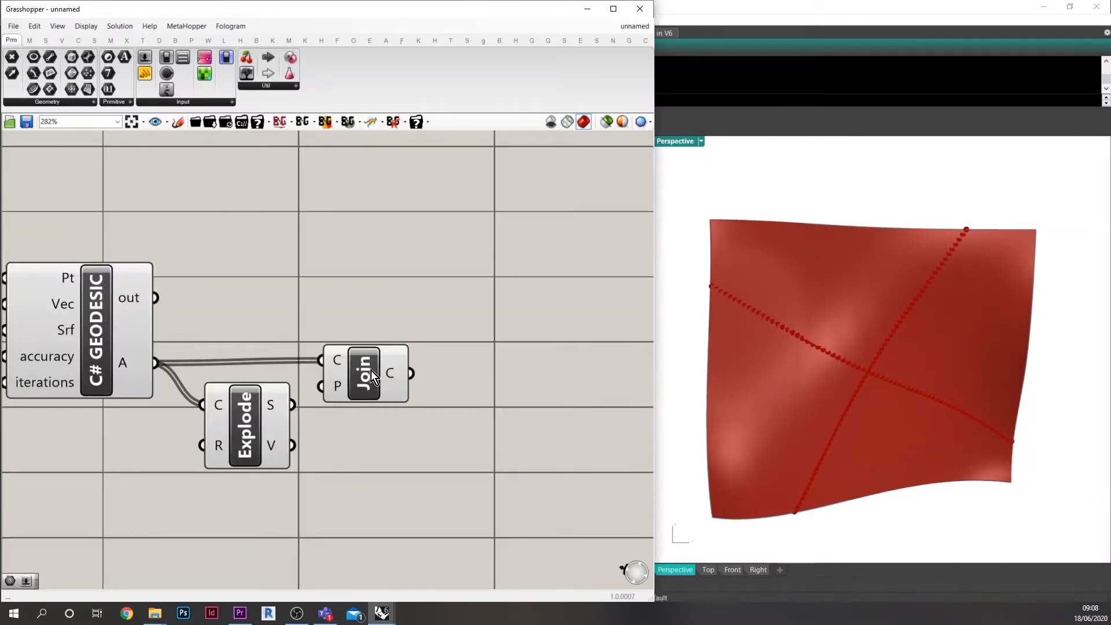
drag(368, 372, 377, 375)
click(260, 408)
key(Delete)
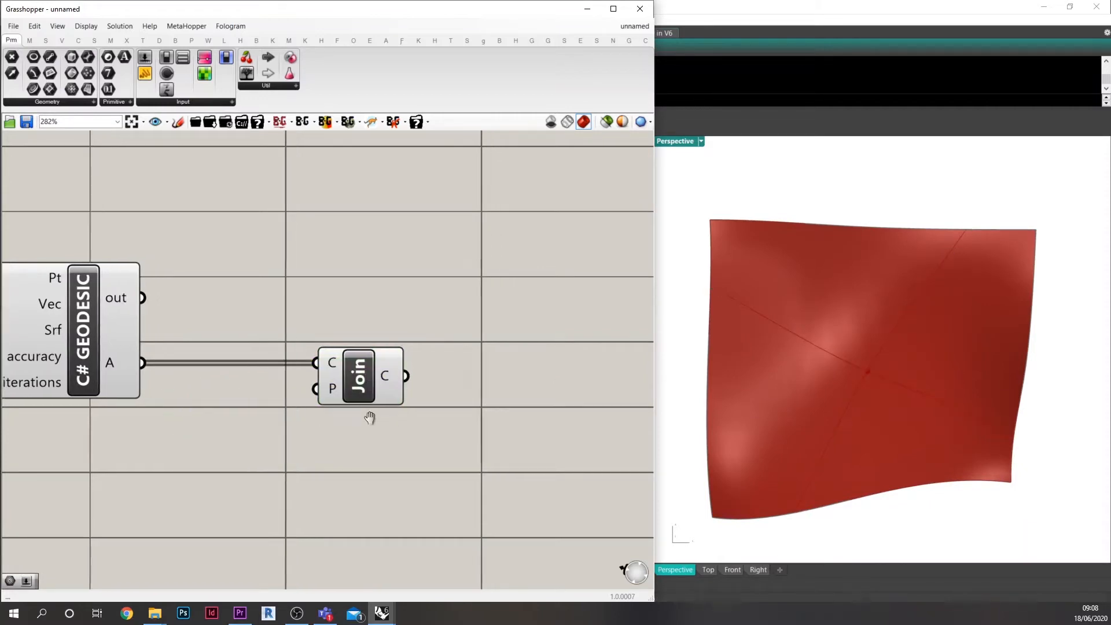
- Add a Divide Curve component beside Join and connect the joined curves to its C input
double_click(470, 388)
text(divide)
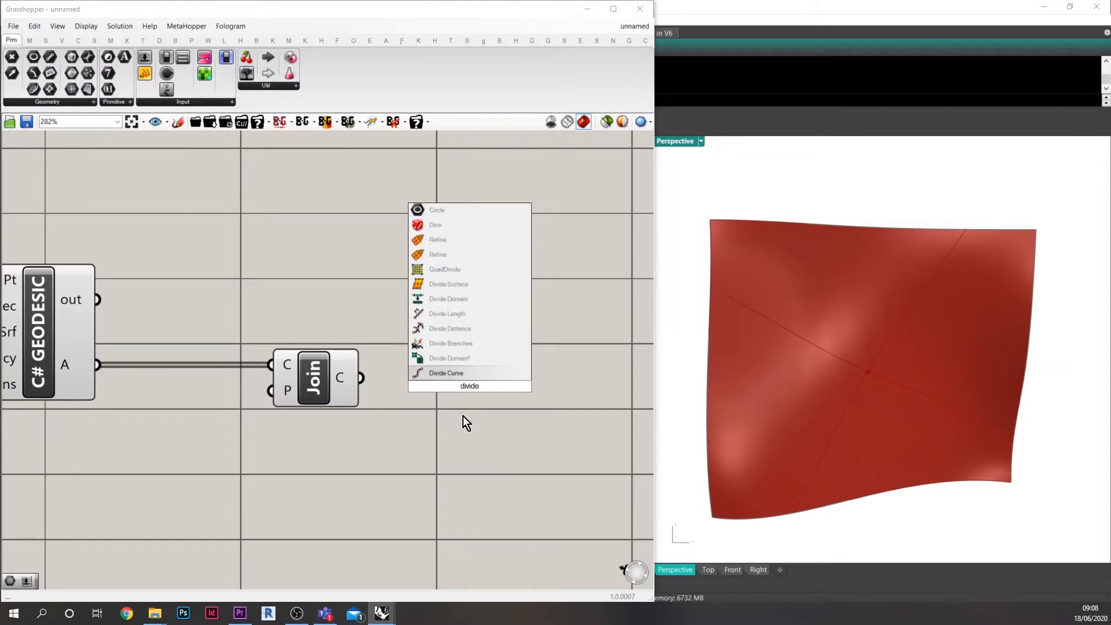
click(446, 373)
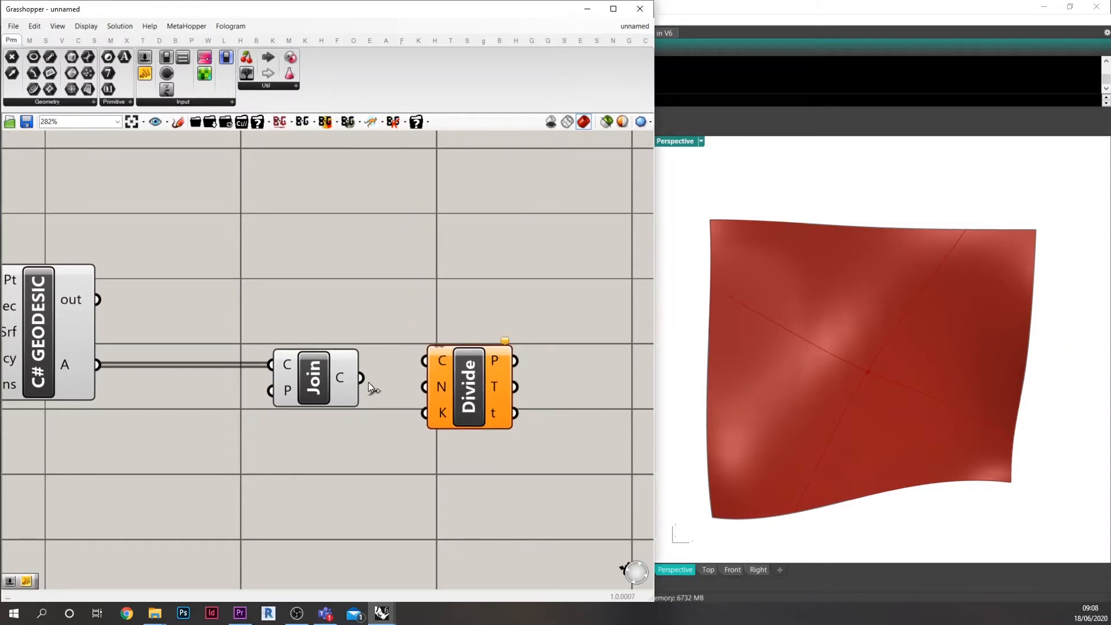
drag(362, 378, 527, 391)
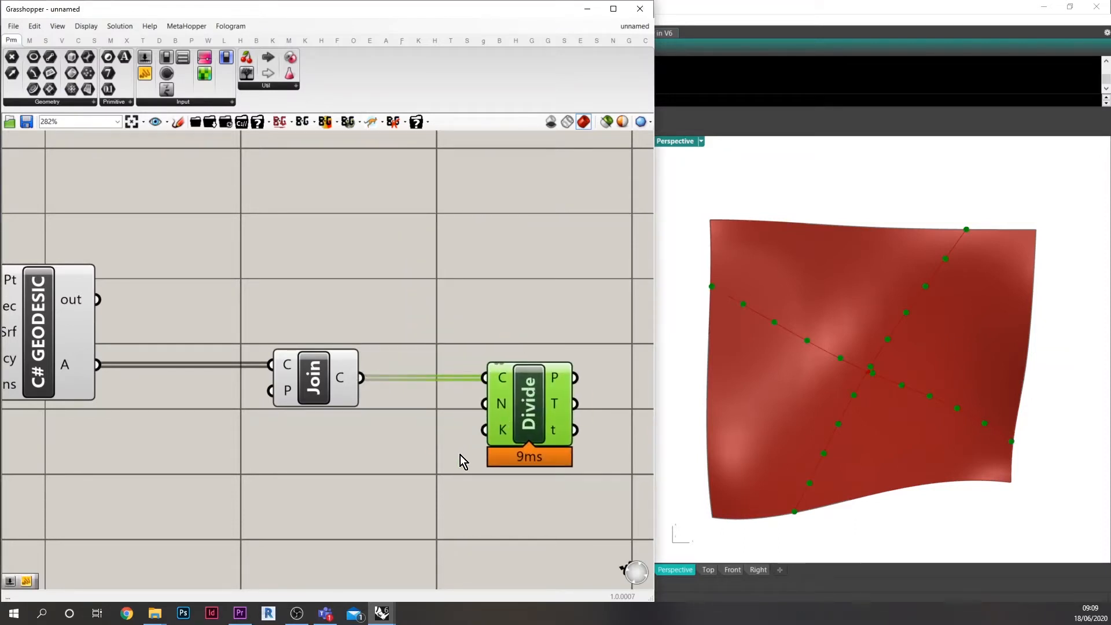
- Add a number slider with the value 12 and connect it to the Divide component's N input
right_drag(460, 455, 449, 422)
double_click(408, 433)
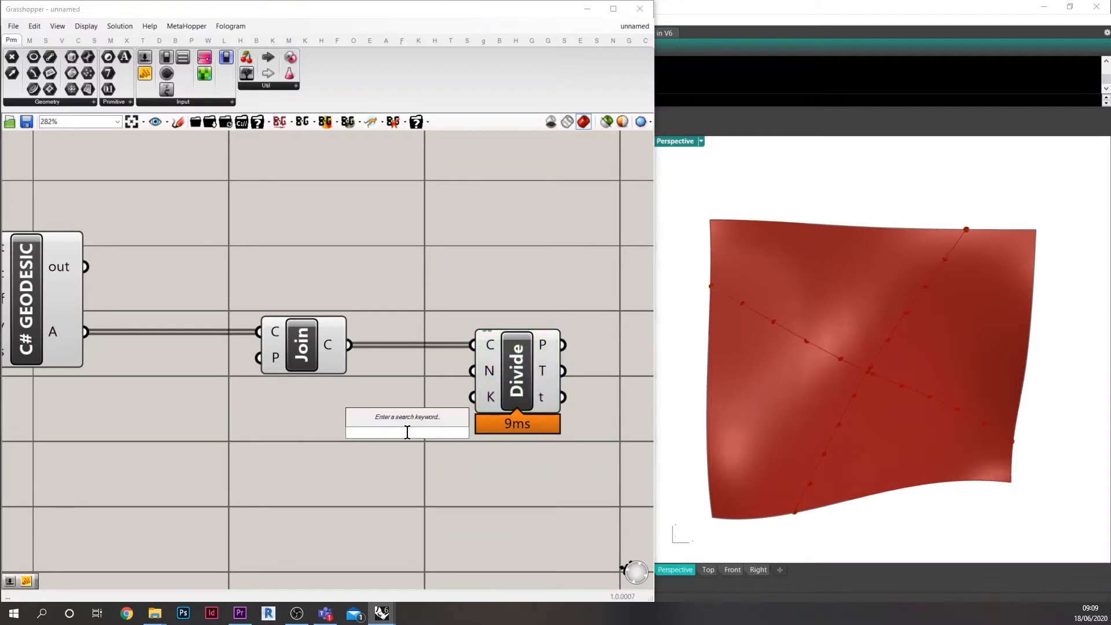
text(12)
key(Return)
drag(437, 436, 292, 456)
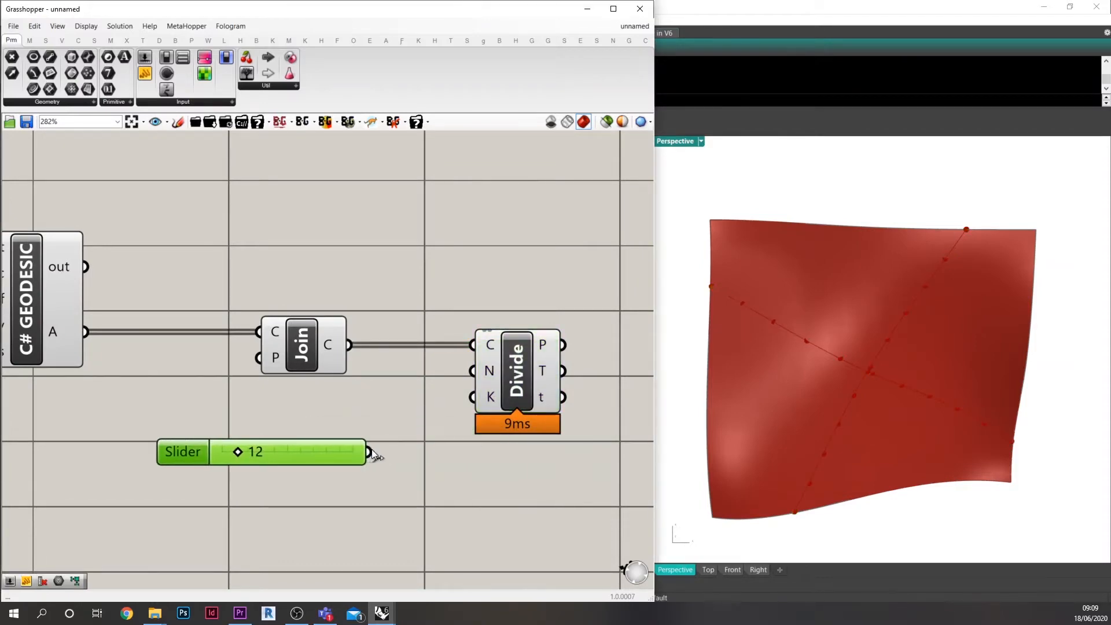
drag(371, 452, 472, 371)
right_drag(486, 422, 502, 443)
scroll(481, 404, down, 2)
click(484, 427)
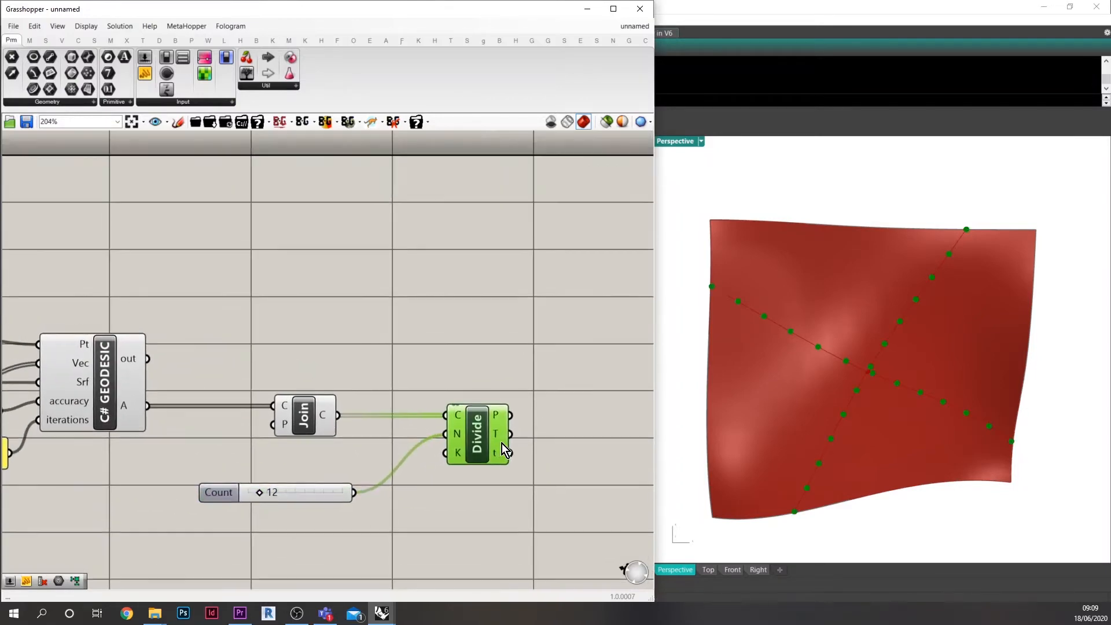
- Add a Surface Closest Point component to the canvas above Divide
right_drag(822, 417, 832, 384)
scroll(830, 341, up, 2)
scroll(472, 402, down, 2)
double_click(467, 386)
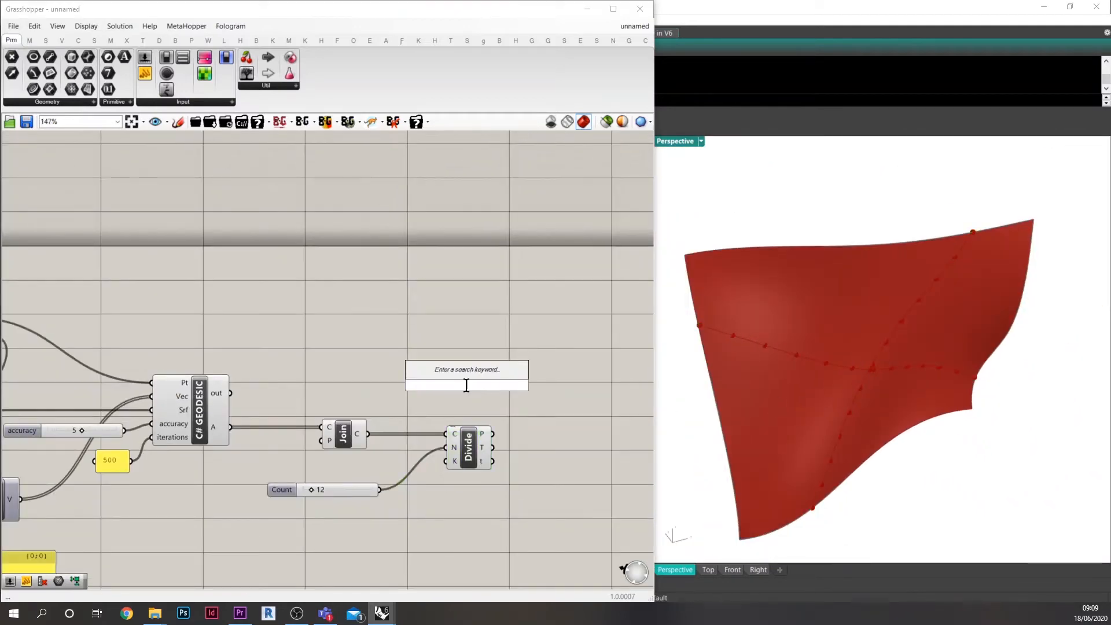
text(sur)
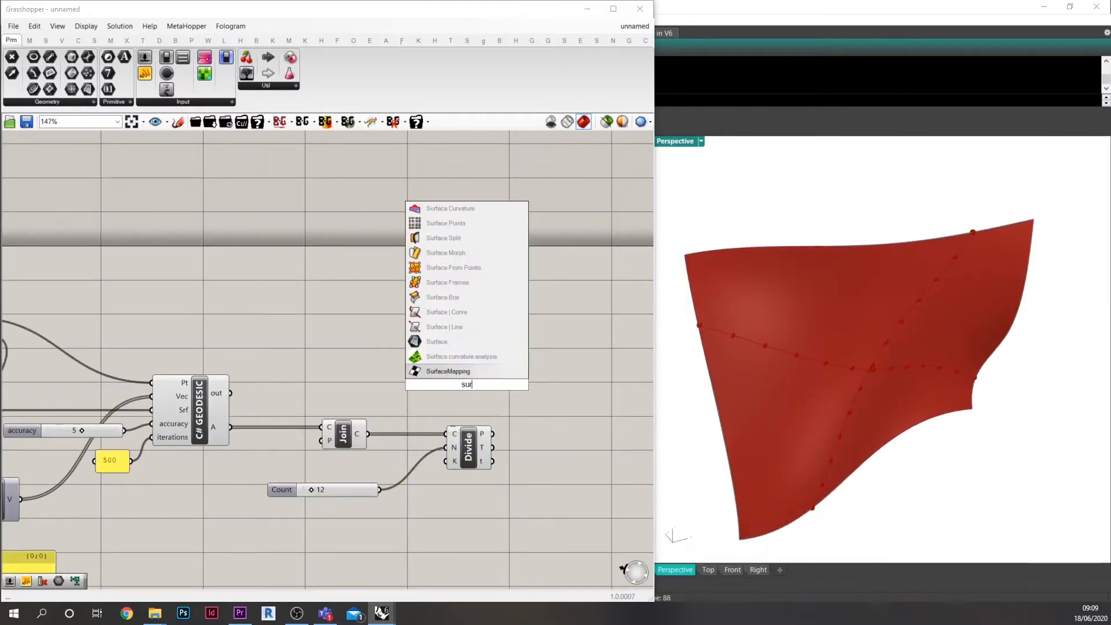
text(fac)
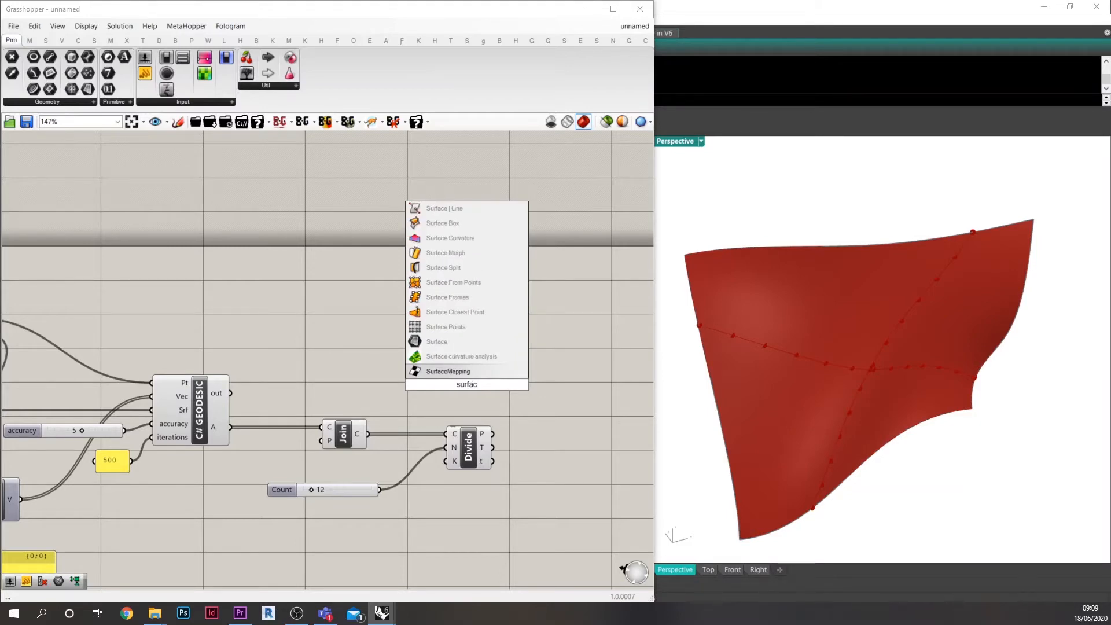
text(e closest p)
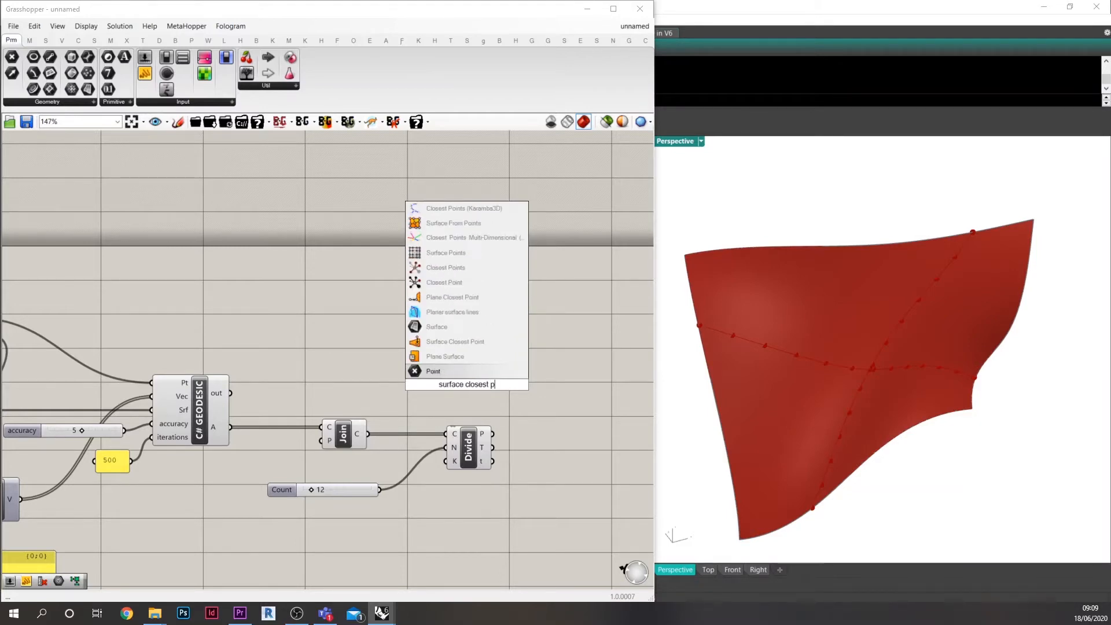
click(485, 347)
- Duplicate the Srf parameter, place the copy before Srf CP and connect it to that component's S input
scroll(405, 385, down, 3)
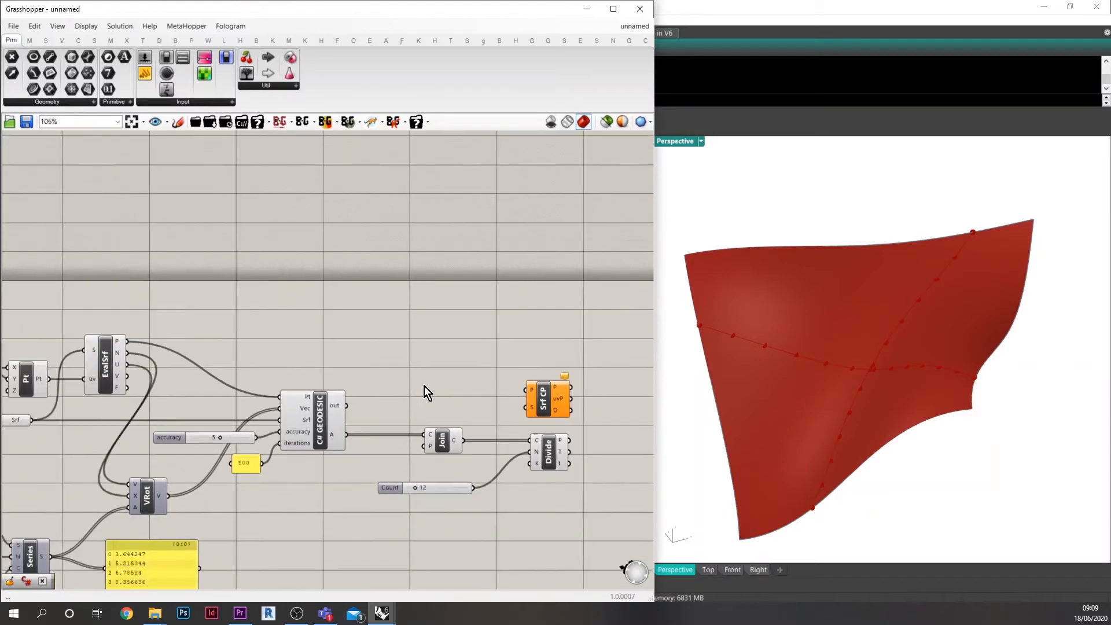
click(78, 416)
key(ctrl+c)
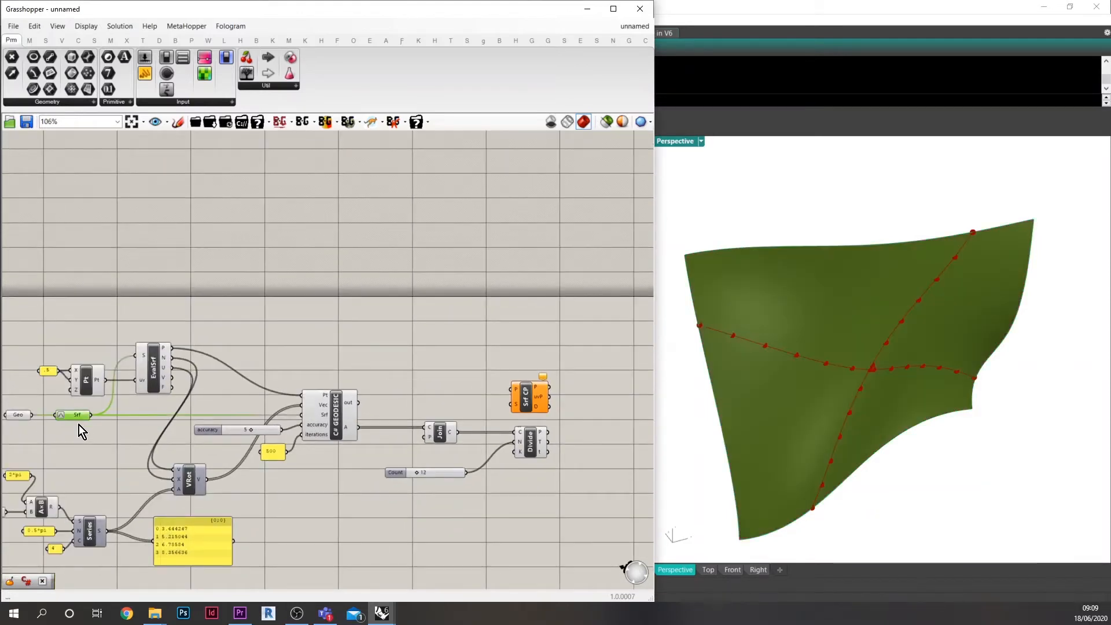
key(ctrl+v)
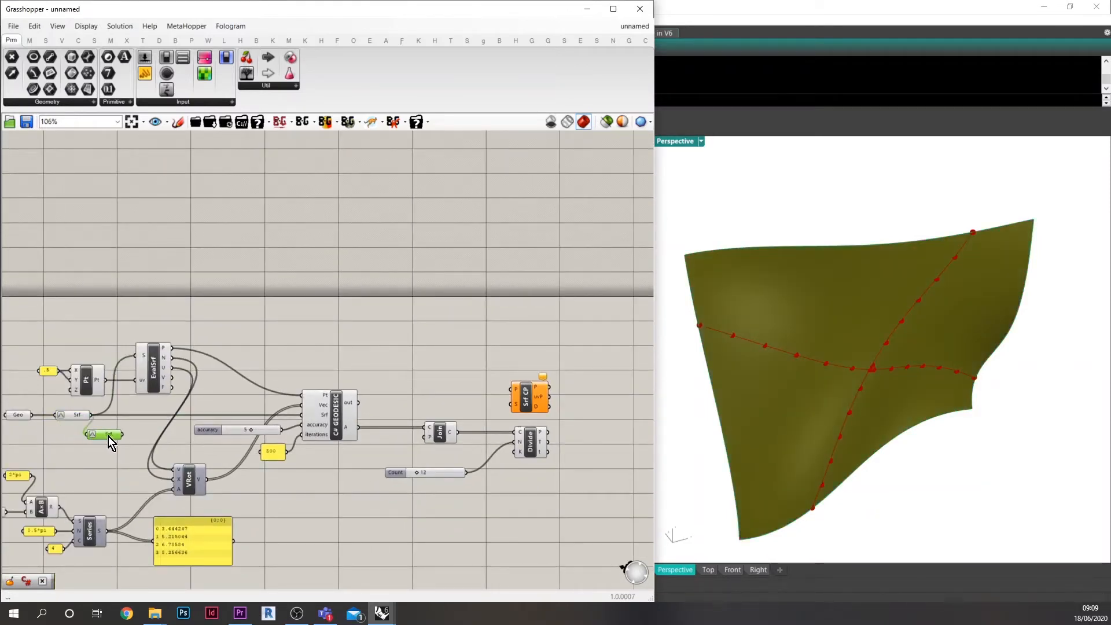
drag(109, 437, 599, 375)
scroll(473, 398, up, 5)
click(380, 371)
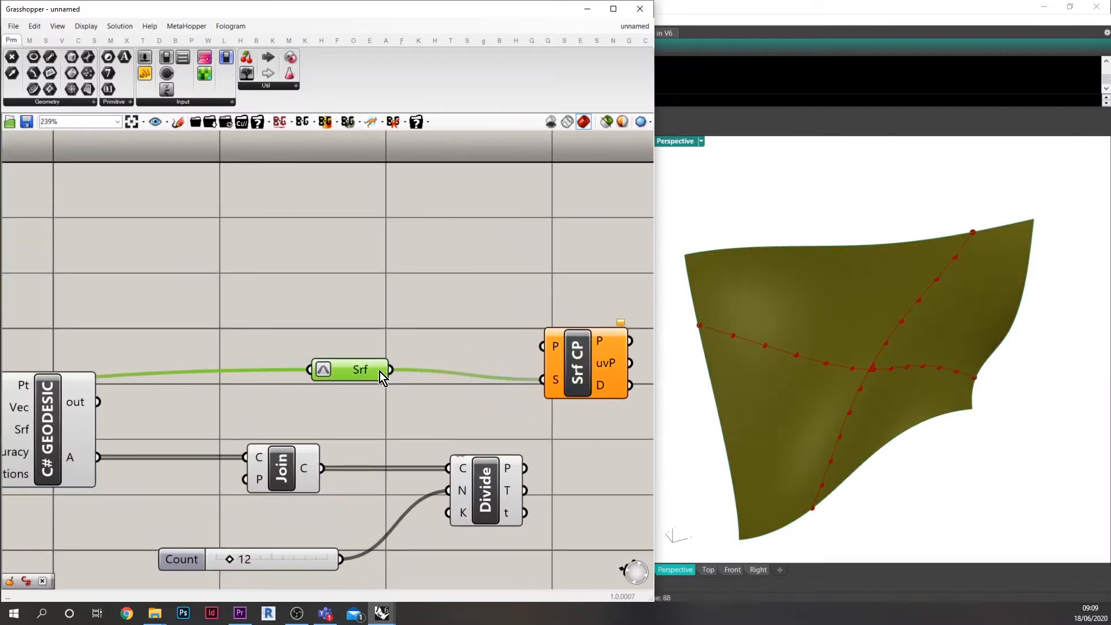
- Connect the Divide component's P output to the P input of Srf CP
right_drag(582, 394, 525, 388)
click(481, 436)
drag(469, 461, 544, 346)
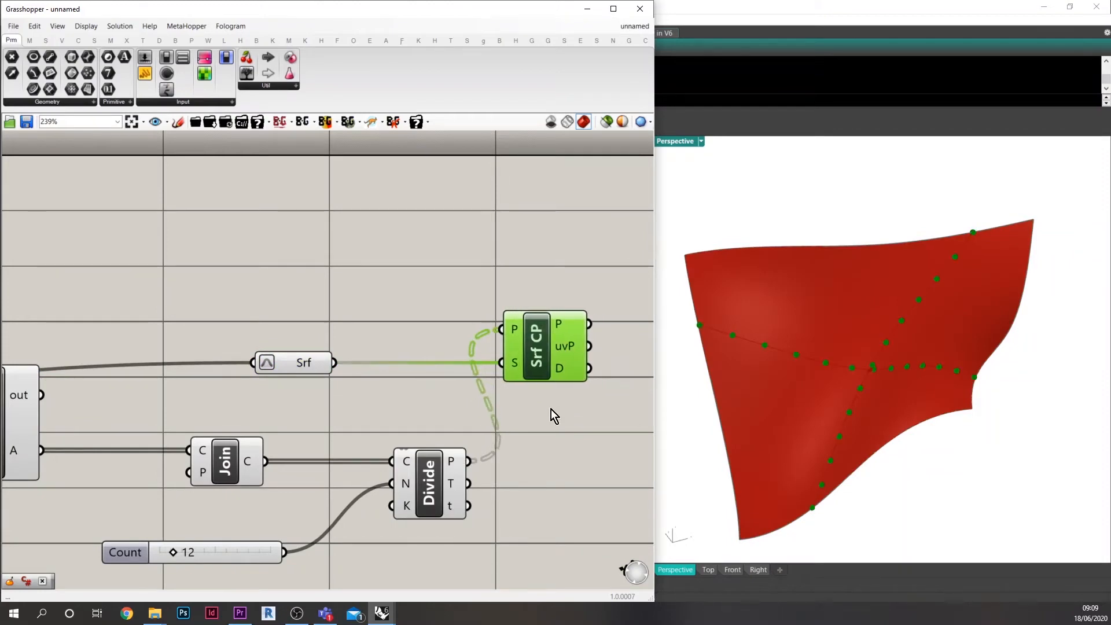
- Add an Evaluate Surface component beside Srf CP and feed it the copied Srf parameter and the uvP output
right_drag(576, 422, 468, 424)
click(468, 424)
double_click(468, 424)
text(ev)
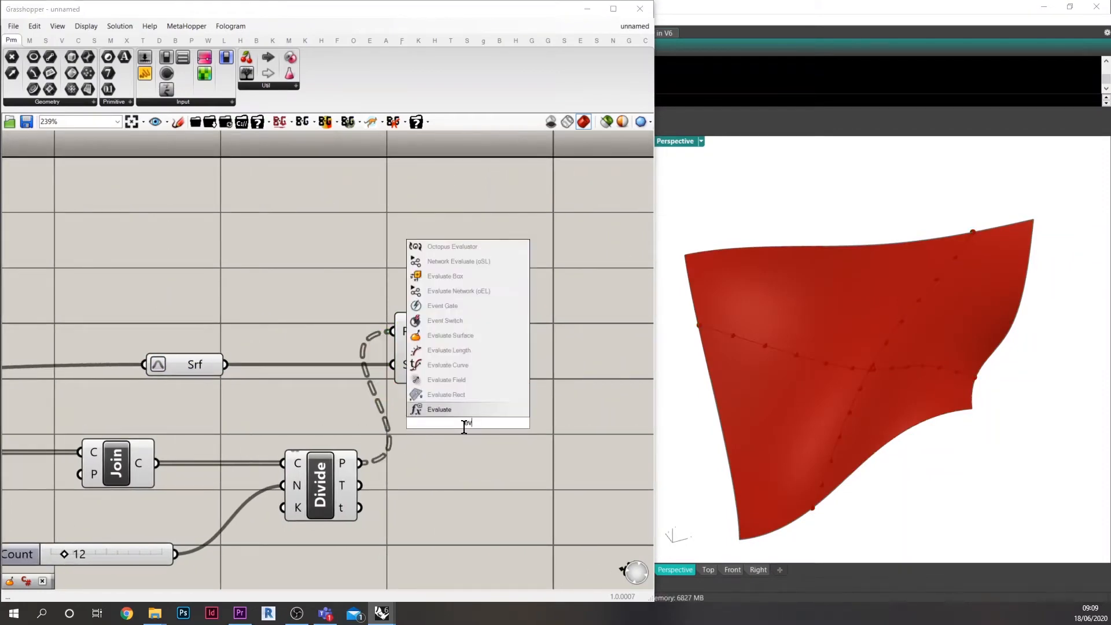
text(aluate)
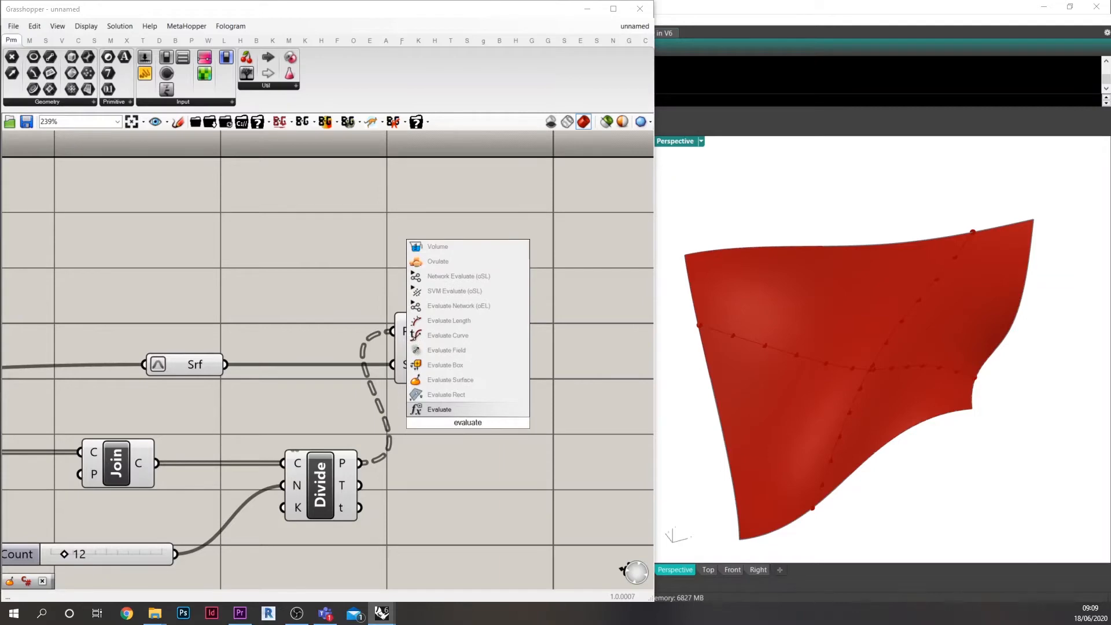
click(459, 382)
drag(472, 426, 564, 339)
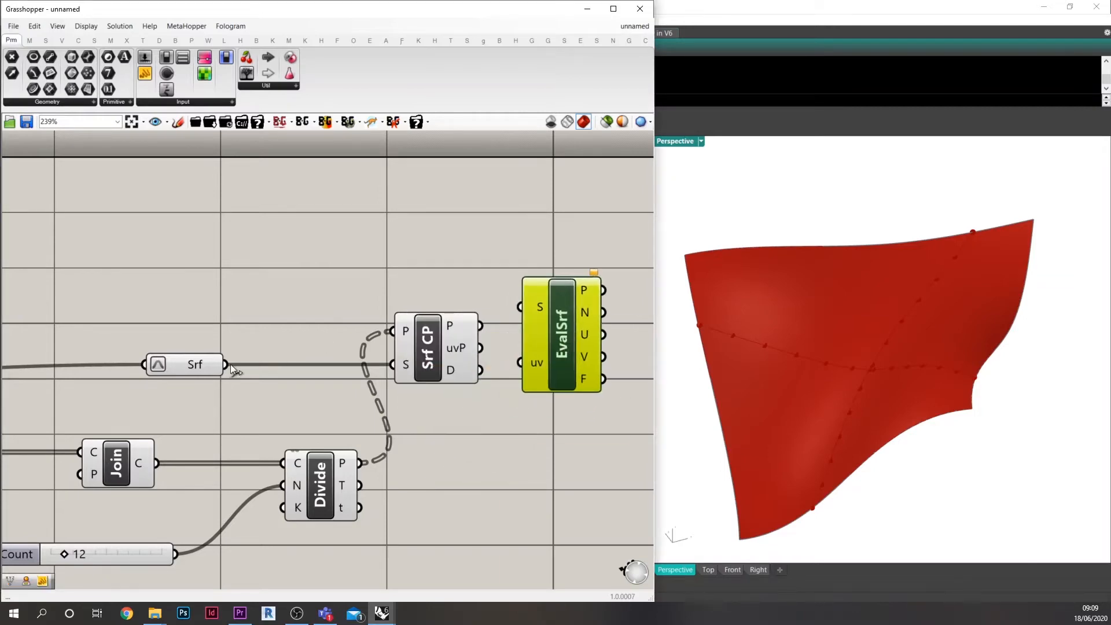
drag(226, 364, 520, 306)
drag(481, 348, 540, 331)
right_drag(577, 299, 516, 295)
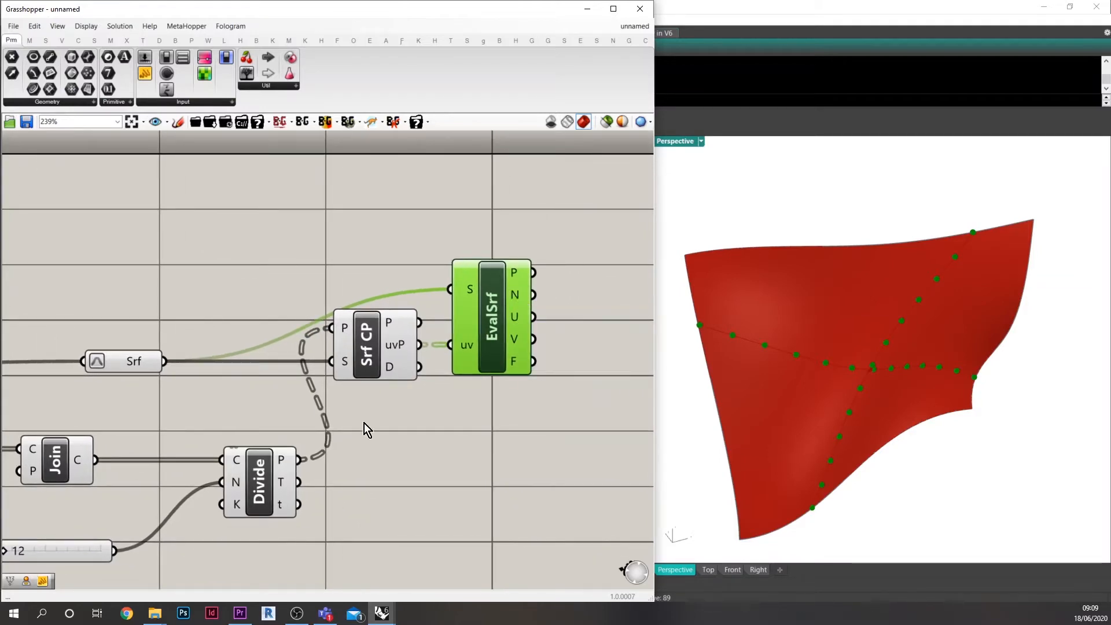
- Add a vector Rotate component and connect Divide's tangents T to its V input and EvalSrf's normals N to X
double_click(450, 470)
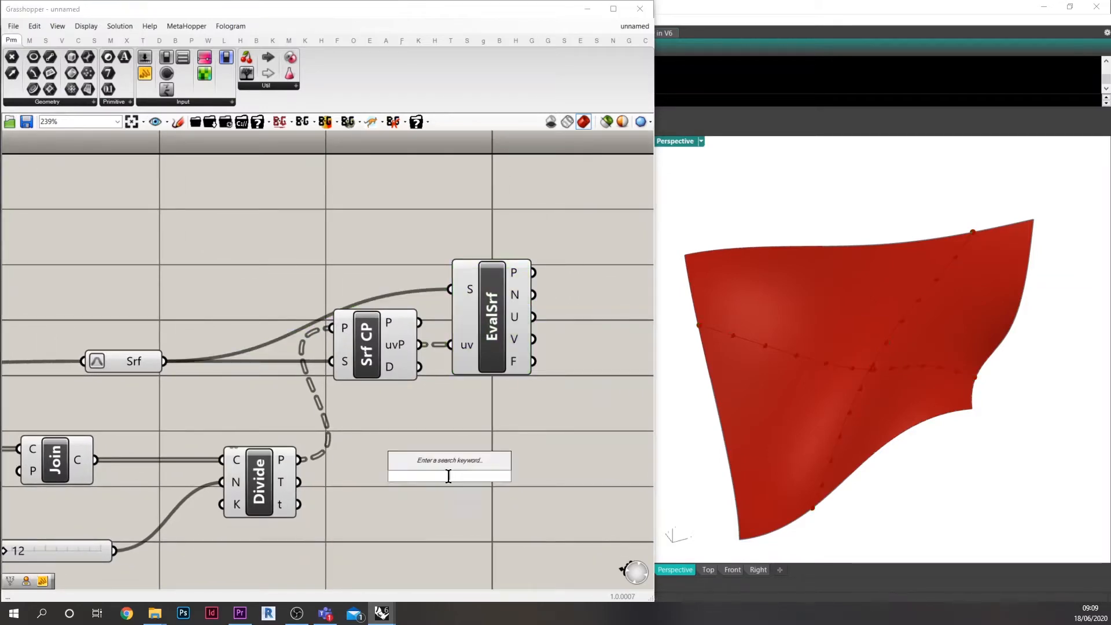
text(rotate)
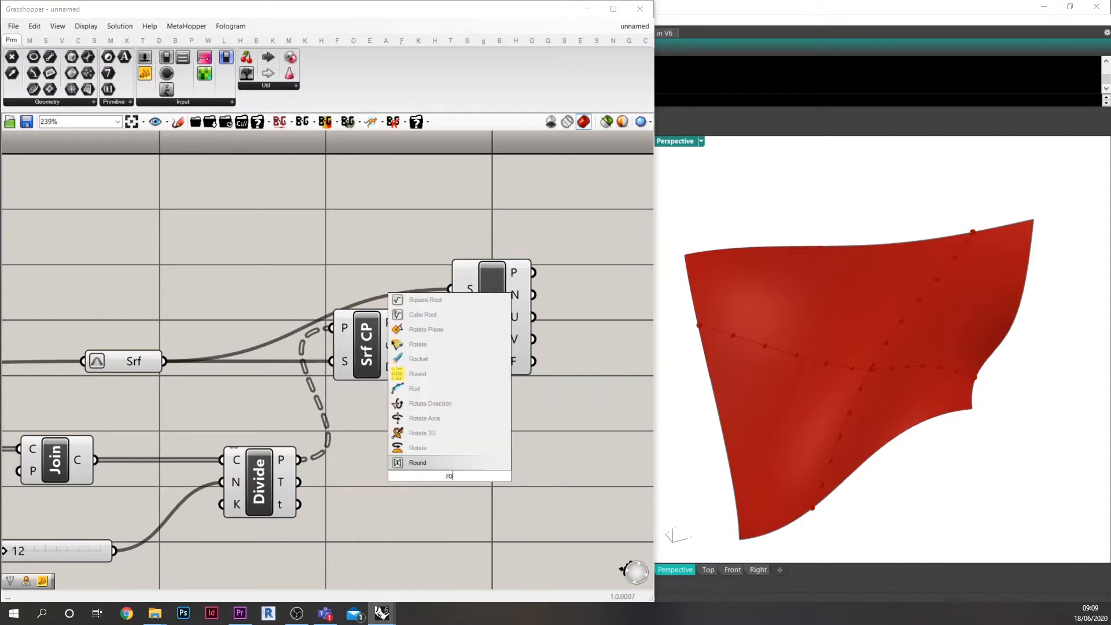
click(417, 462)
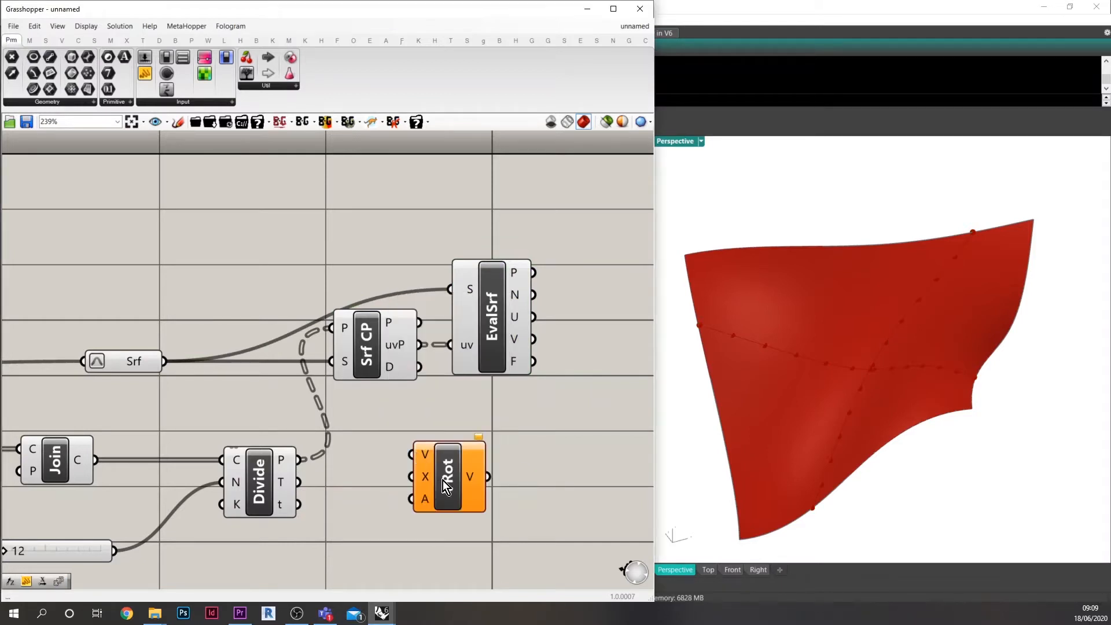
drag(461, 456, 569, 479)
drag(533, 295, 570, 498)
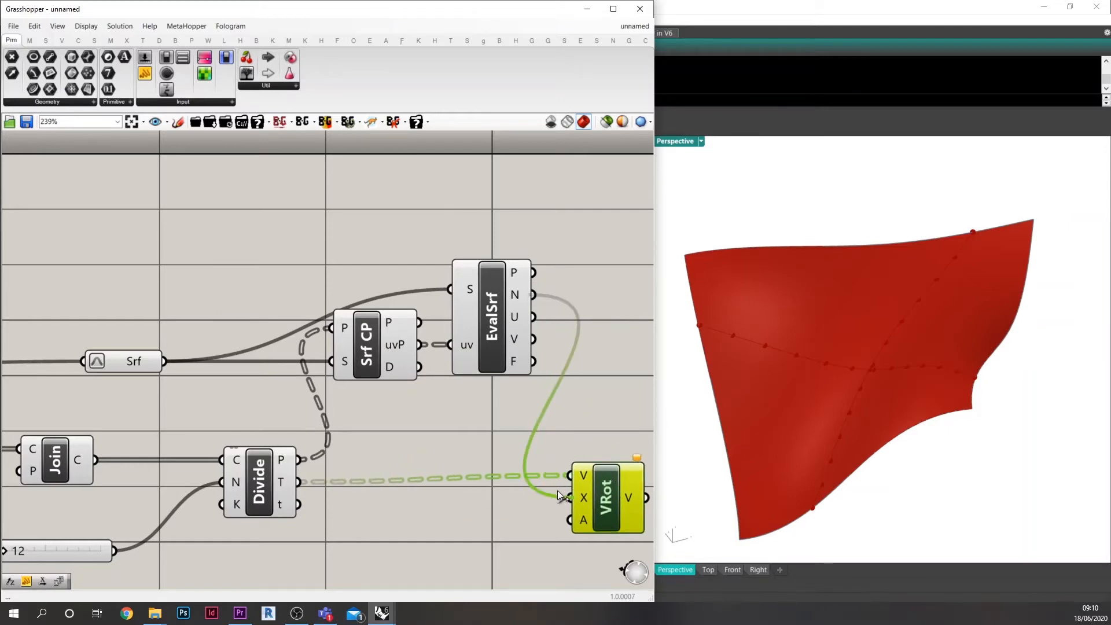
- Add a panel containing 0.5*pi and connect it to the new VRot component's A input
right_drag(596, 481, 541, 418)
right_drag(768, 399, 783, 397)
right_drag(483, 491, 461, 468)
double_click(460, 467)
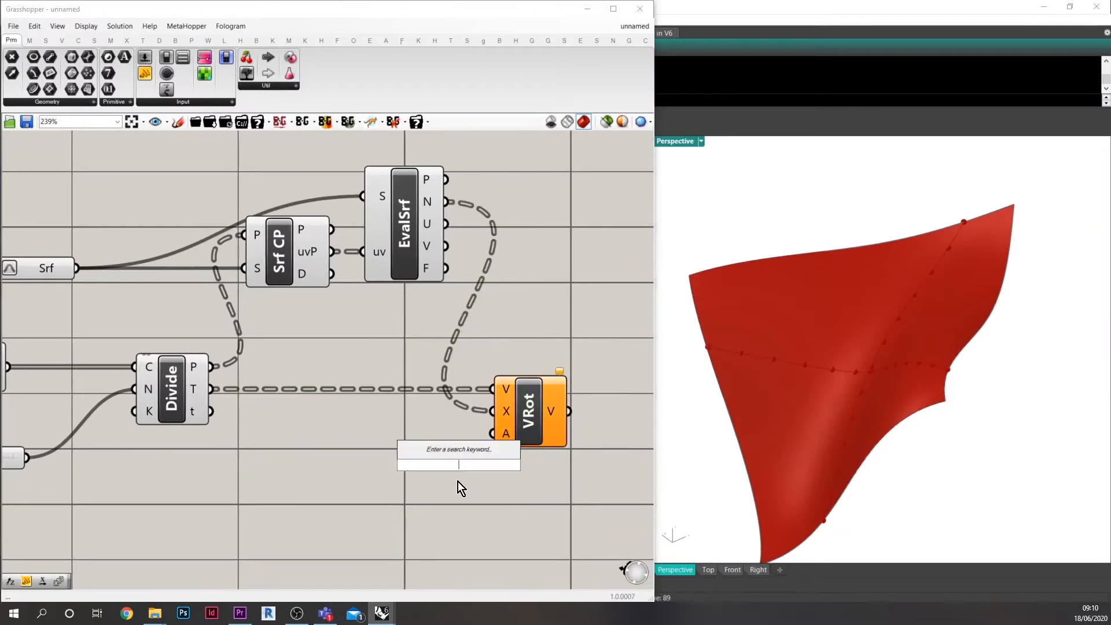
text(/)
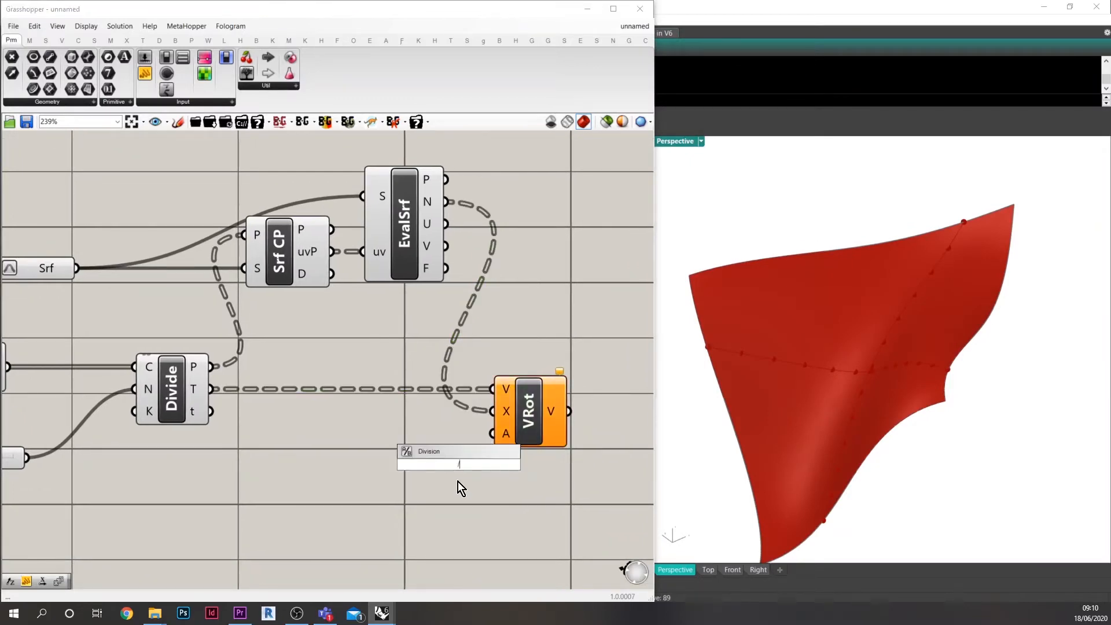
text(/0.5*pi)
key(Return)
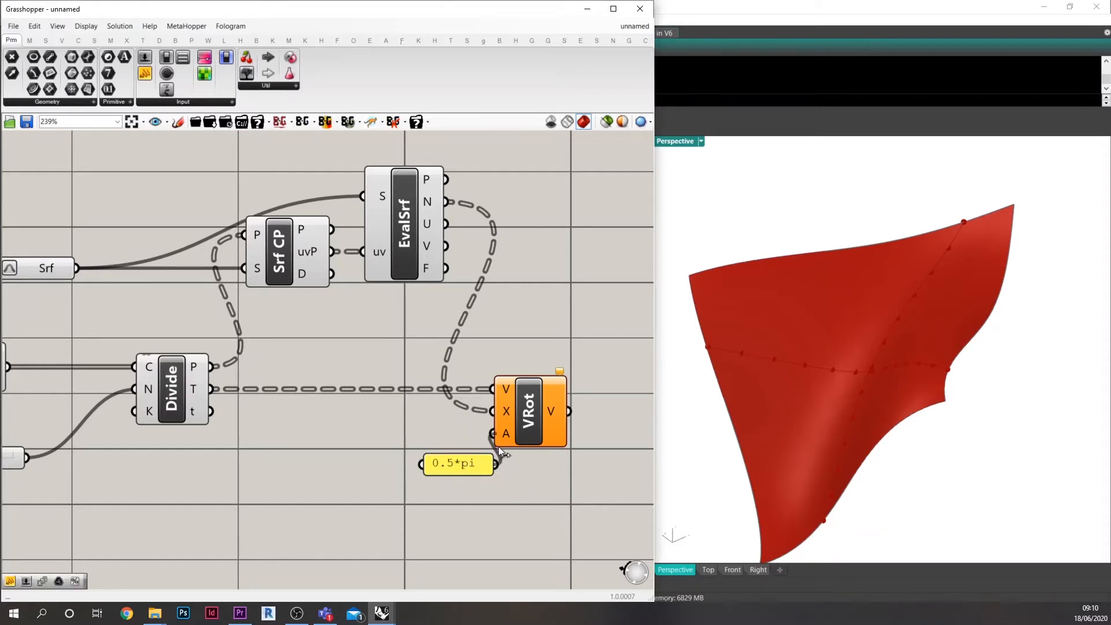
drag(498, 446, 564, 415)
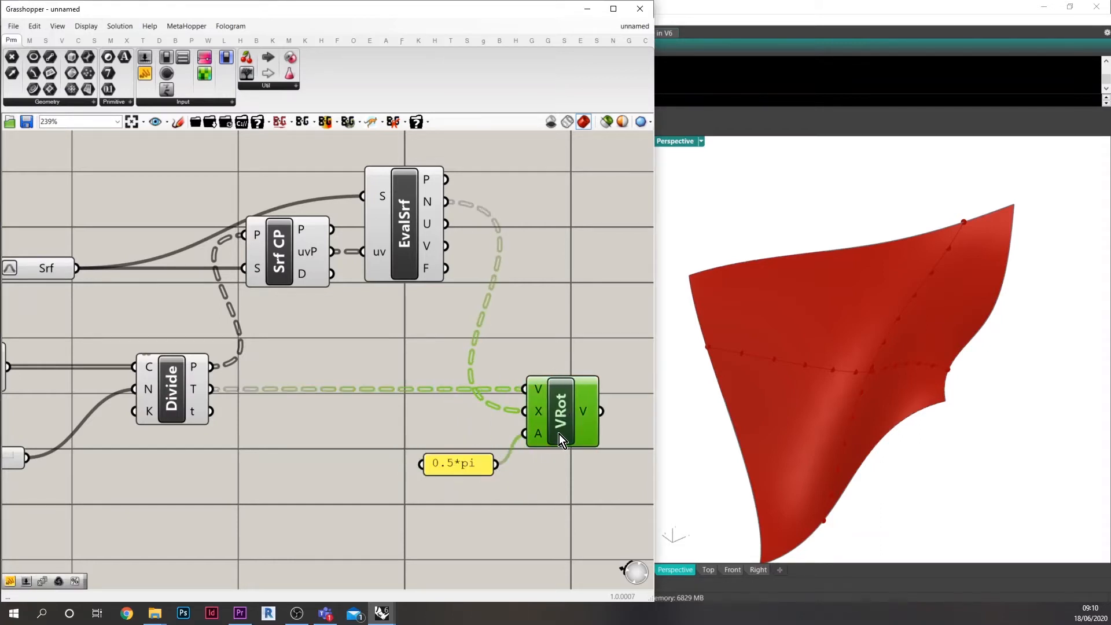
right_drag(541, 429, 457, 445)
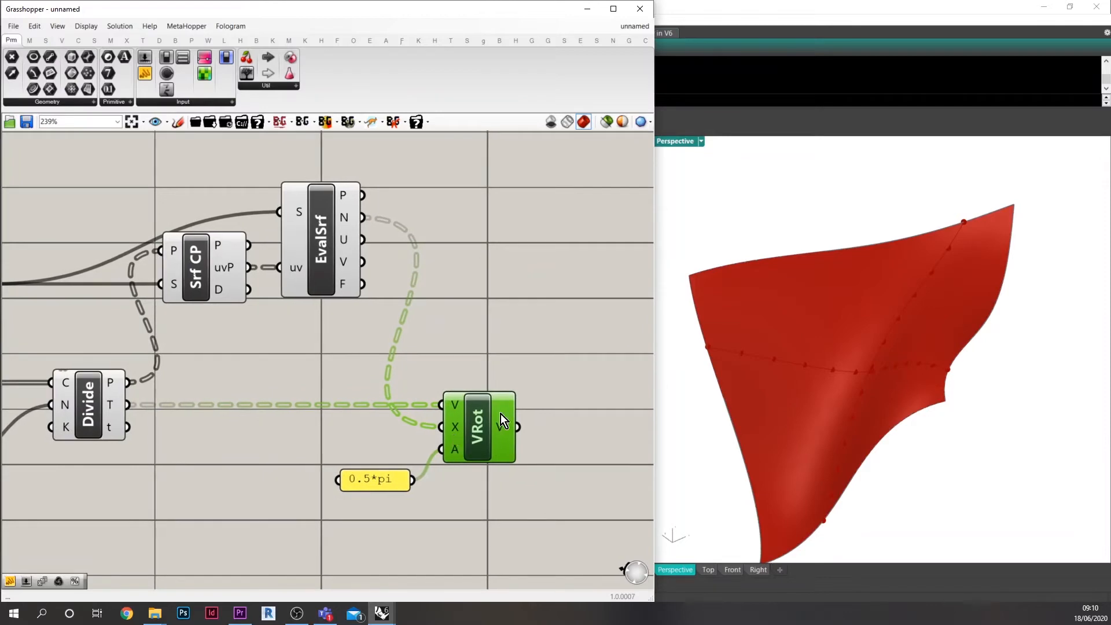
- Duplicate the C# GEODESIC component with its accuracy slider and 500 panel, placing the copies beyond the new VRot
scroll(501, 415, down, 5)
scroll(232, 423, up, 4)
drag(258, 450, 126, 358)
drag(218, 401, 615, 438)
scroll(227, 423, down, 4)
scroll(439, 449, up, 5)
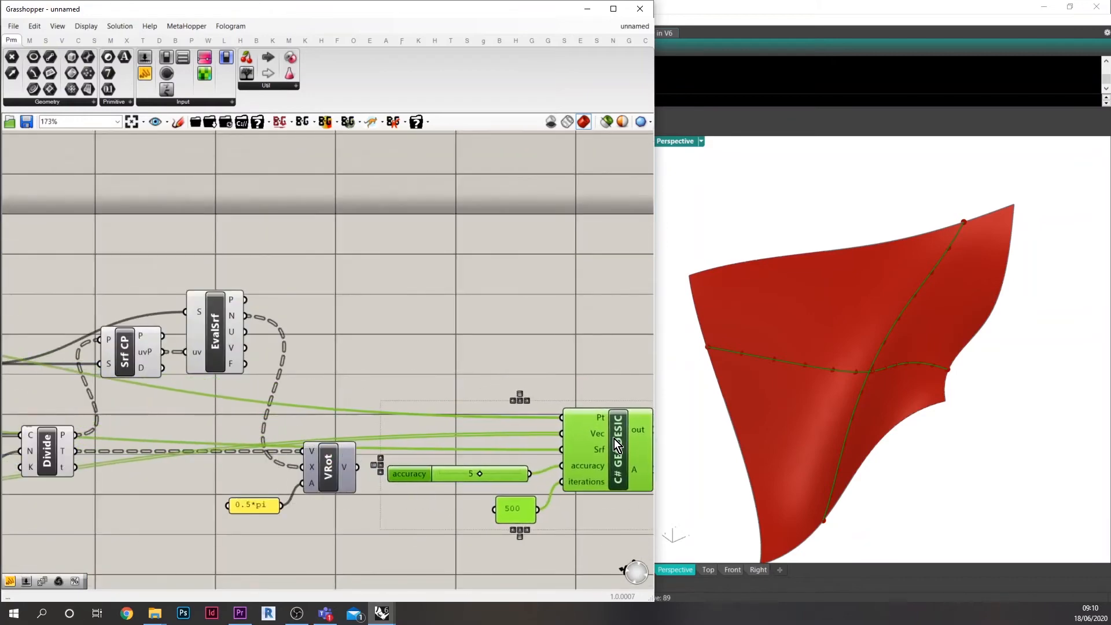
right_drag(554, 369, 477, 365)
click(455, 340)
- Disable the Grasshopper solver before rewiring the duplicated geodesic component
click(152, 317)
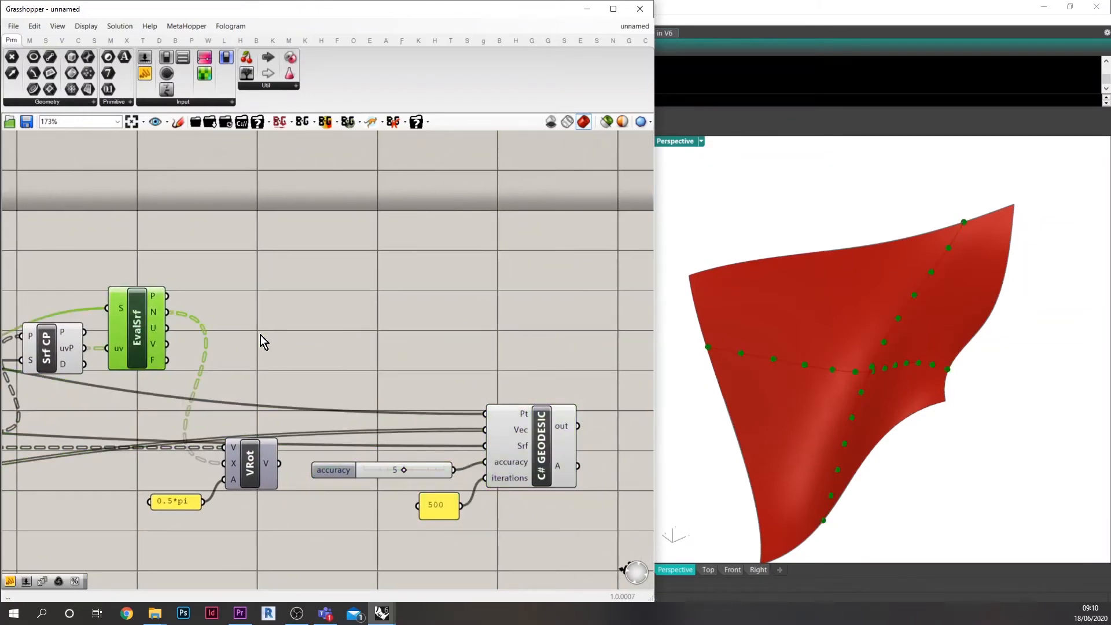
middle_click(423, 346)
click(417, 374)
- Connect the new EvalSrf's P output to the copied C# GEODESIC's Pt input and the new VRot's V to Vec
drag(167, 296, 485, 413)
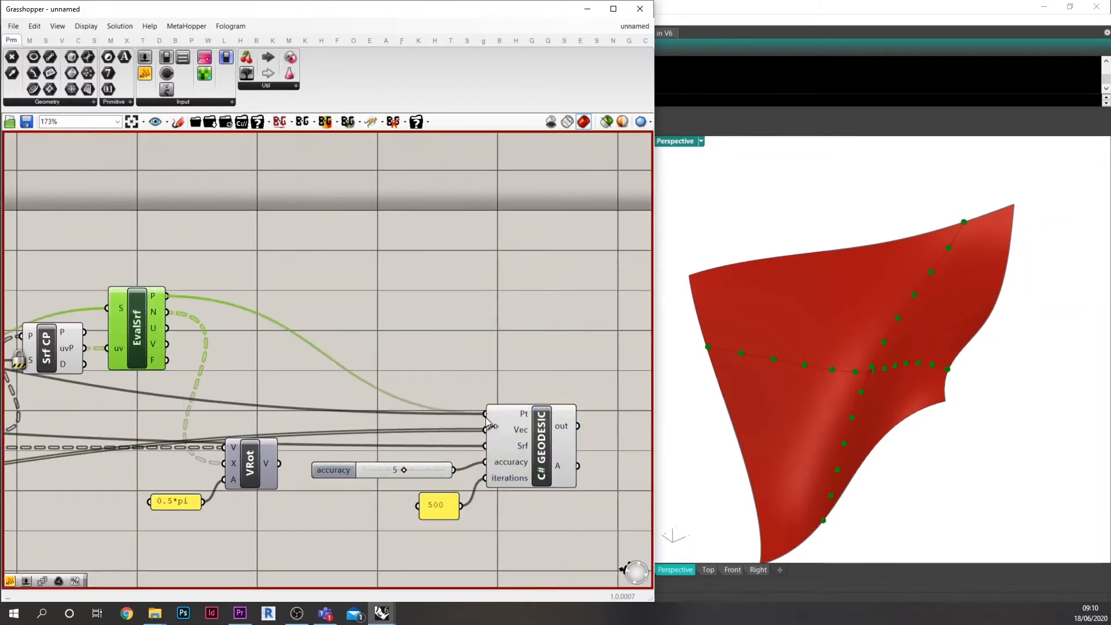
click(286, 406)
drag(280, 464, 485, 430)
scroll(347, 385, down, 3)
scroll(124, 378, up, 1)
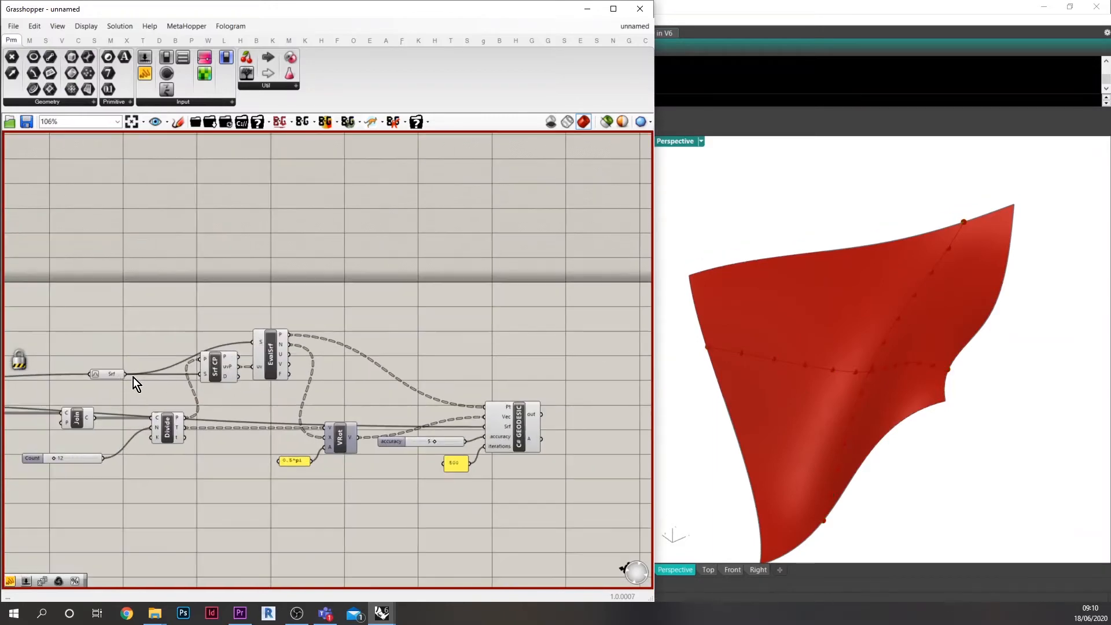
- Connect the Srf parameter to the copied C# GEODESIC's Srf input, re-enable the solver and highlight the resulting perpendicular geodesics
drag(232, 408, 485, 427)
scroll(482, 376, up, 2)
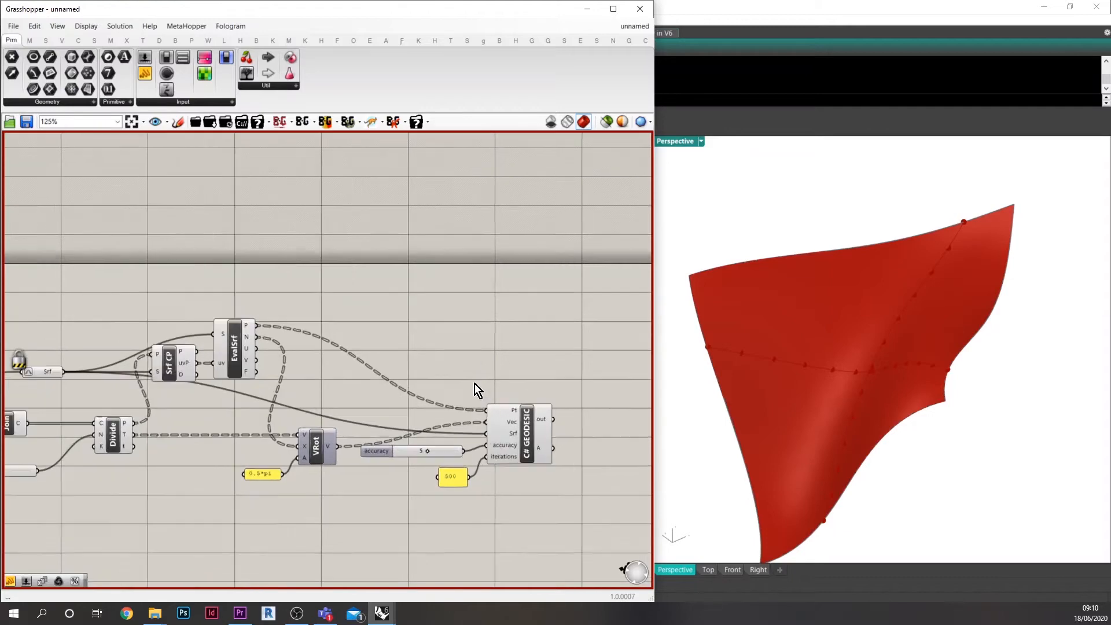
middle_click(500, 357)
click(505, 384)
click(518, 412)
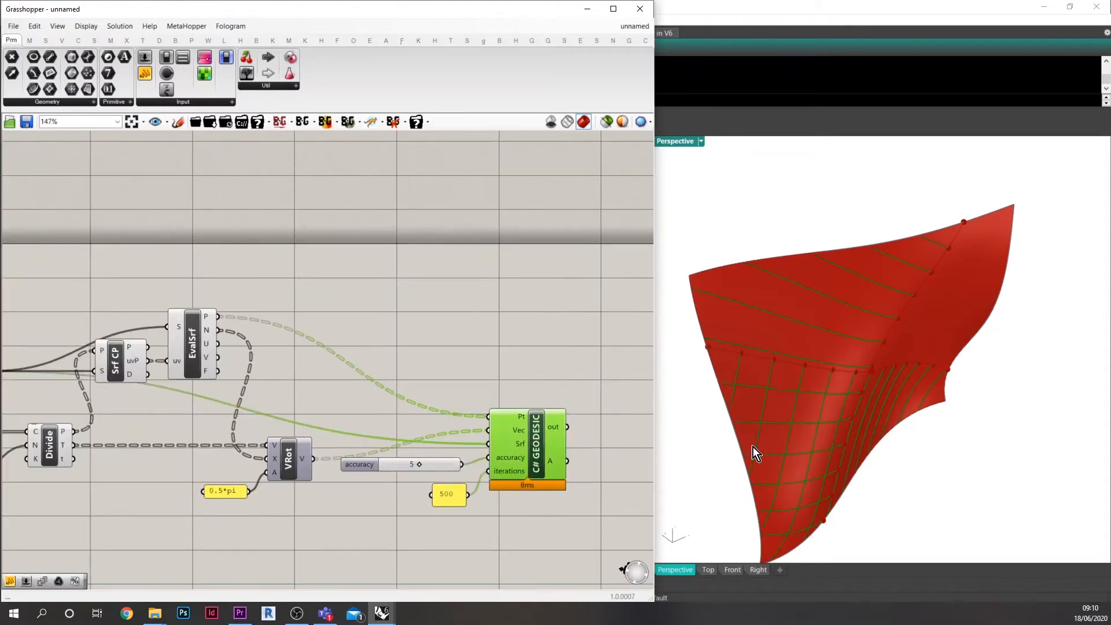
right_drag(754, 450, 858, 406)
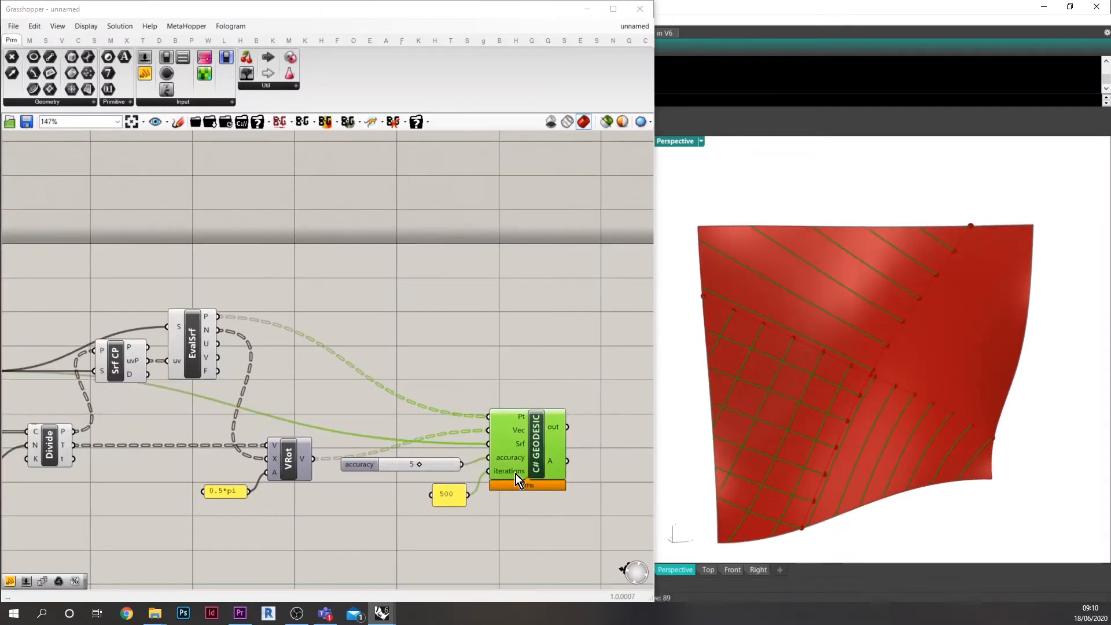
- Shift the copied C# GEODESIC group further away, then add a Negative component fed by the new VRot's V output
right_drag(372, 427, 397, 391)
drag(582, 500, 452, 394)
drag(551, 398, 617, 412)
double_click(365, 476)
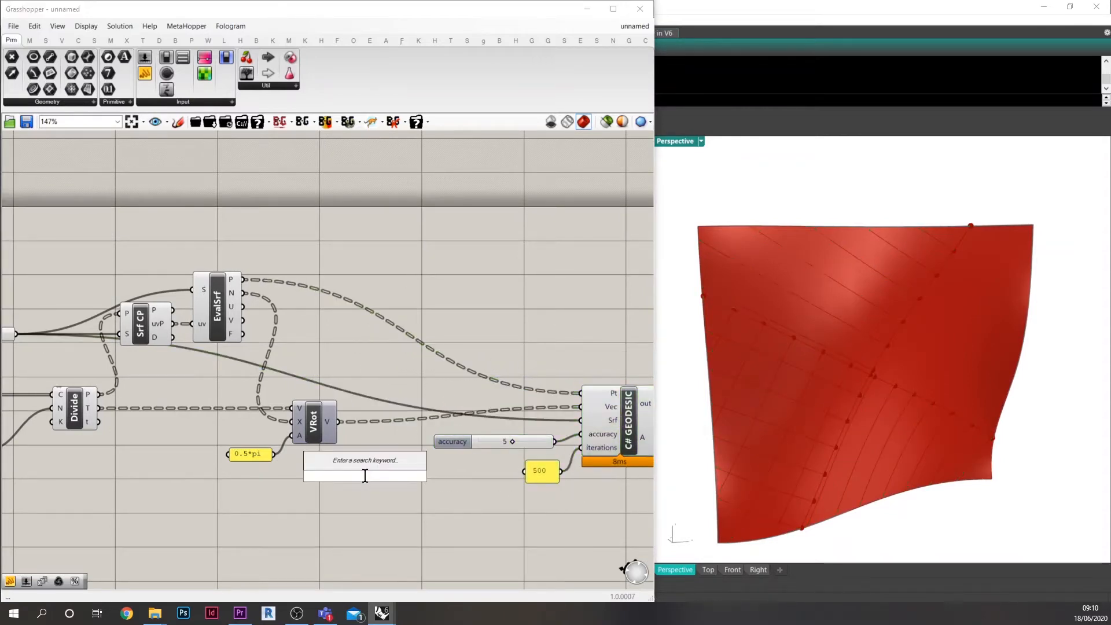
text(ne)
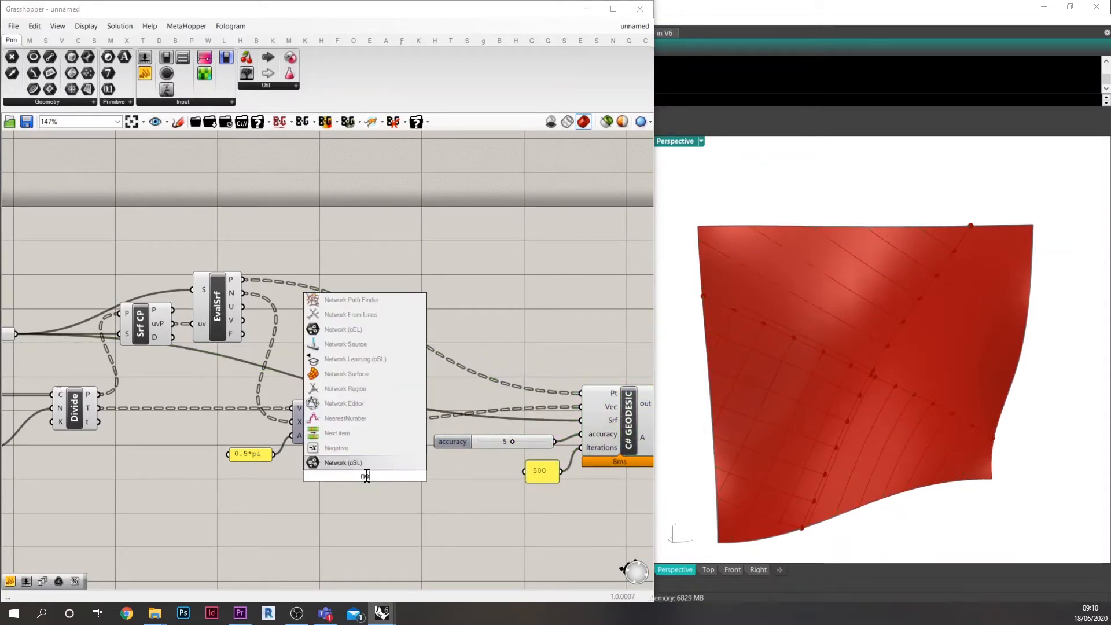
text(g)
key(Return)
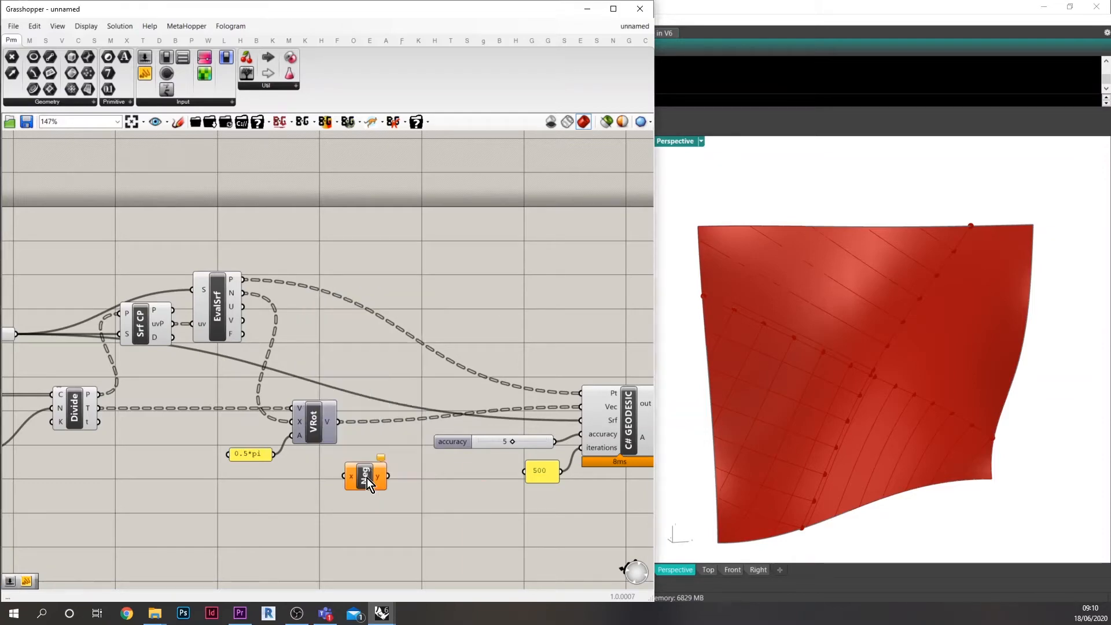
drag(340, 422, 344, 476)
- Add a panel beyond EvalSrf, connect it to EvalSrf's P output and enlarge it
mouse_move(236, 280)
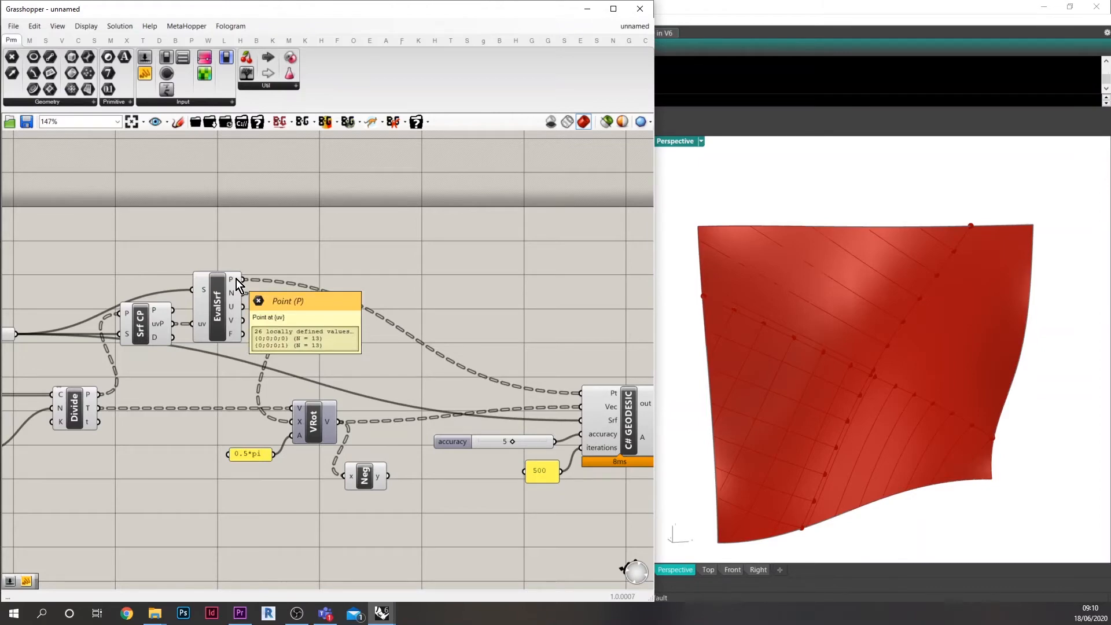
drag(151, 80, 384, 269)
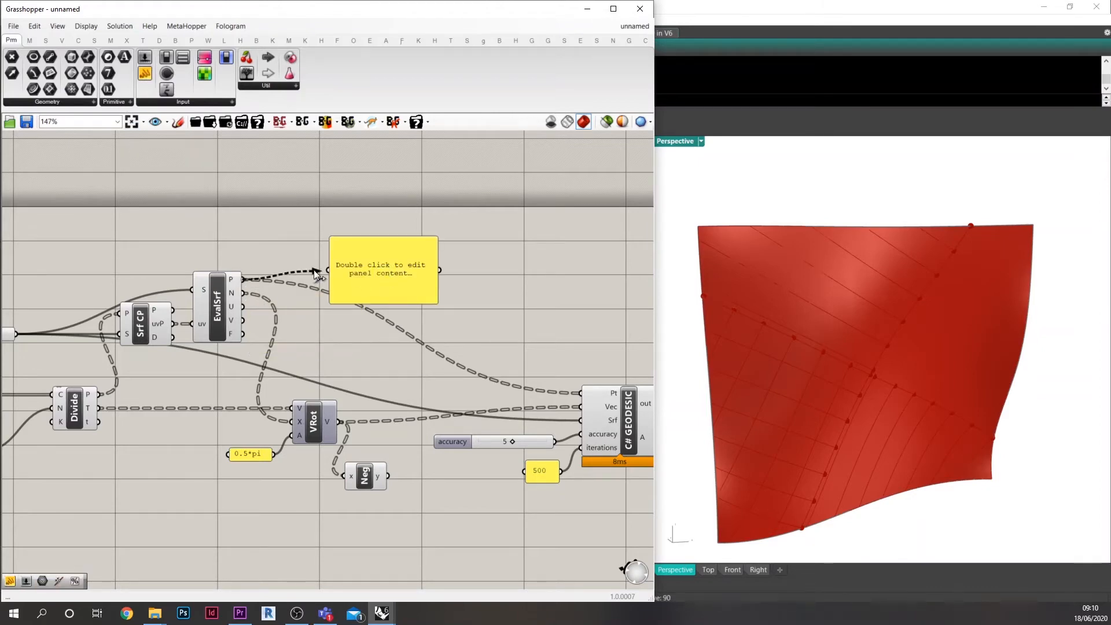
drag(313, 270, 413, 427)
drag(460, 336, 564, 262)
- With the solver temporarily disabled, graft EvalSrf's P and N outputs and the new VRot's V input
middle_click(332, 353)
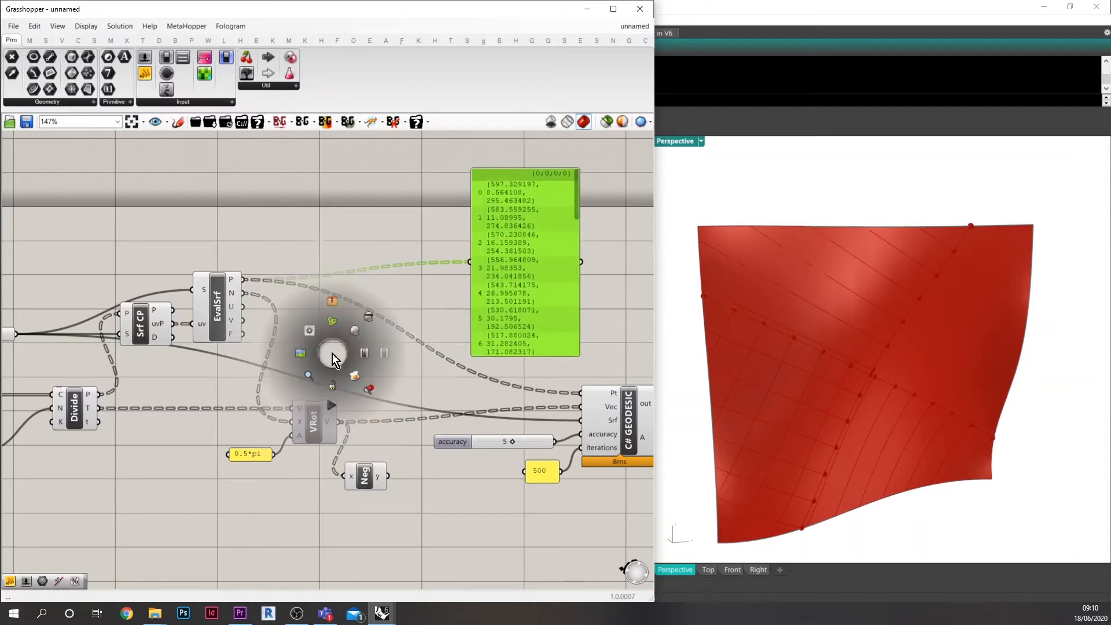
click(335, 385)
right_click(231, 278)
click(257, 350)
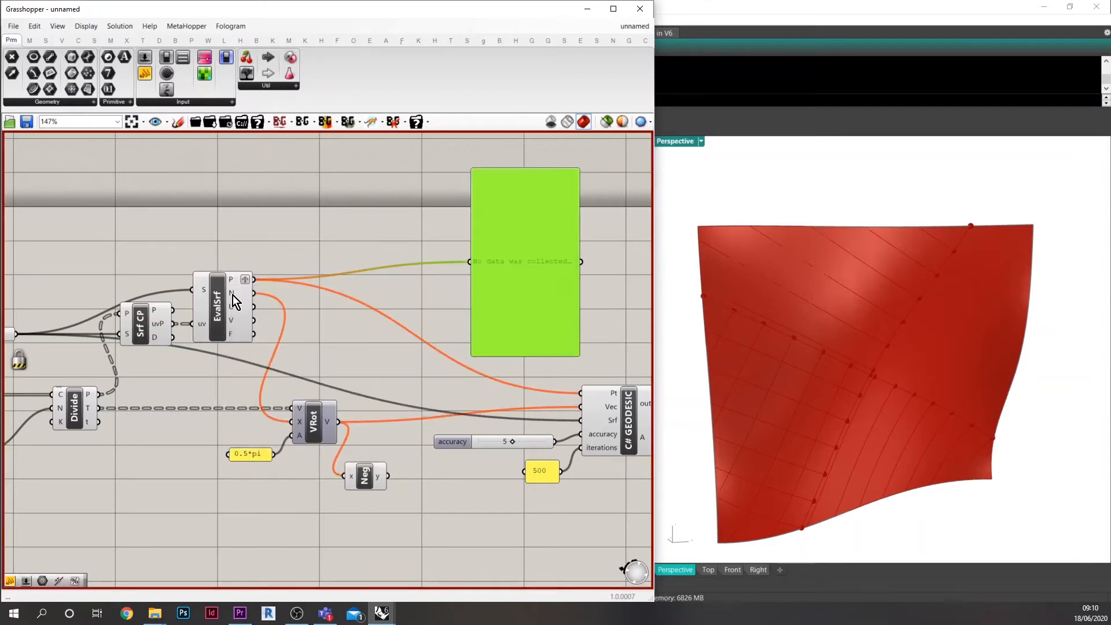
right_click(233, 295)
click(257, 363)
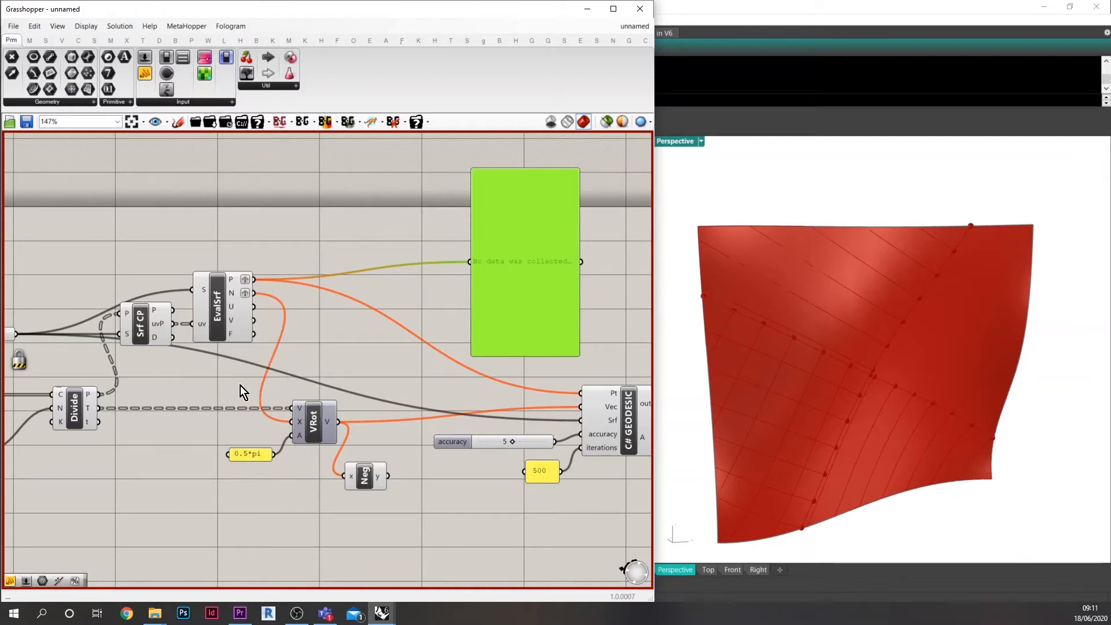
right_click(297, 411)
click(323, 481)
middle_click(342, 332)
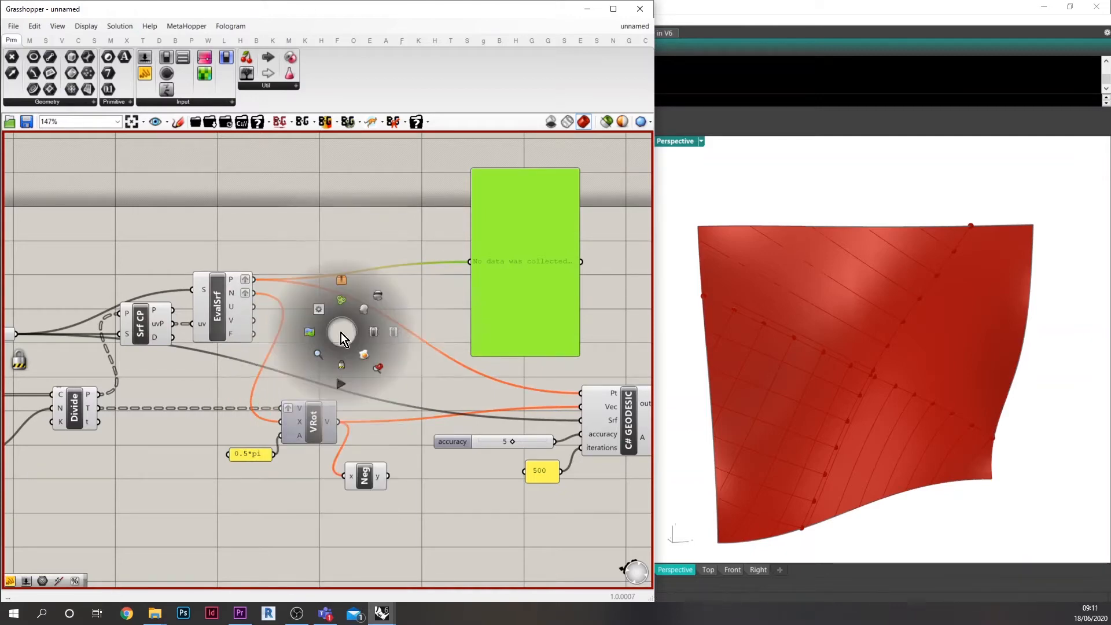
click(345, 362)
- Compare in the panel the tree structure of the combined VRot and Negative vectors with that of EvalSrf's P points
right_drag(389, 400, 331, 408)
click(401, 386)
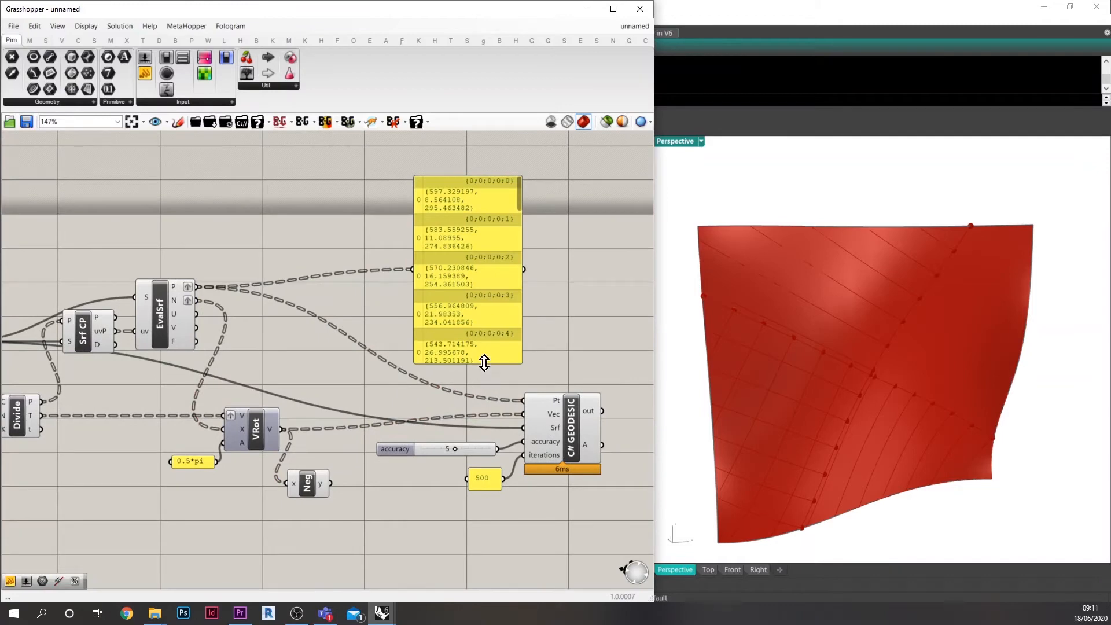
drag(485, 361, 501, 386)
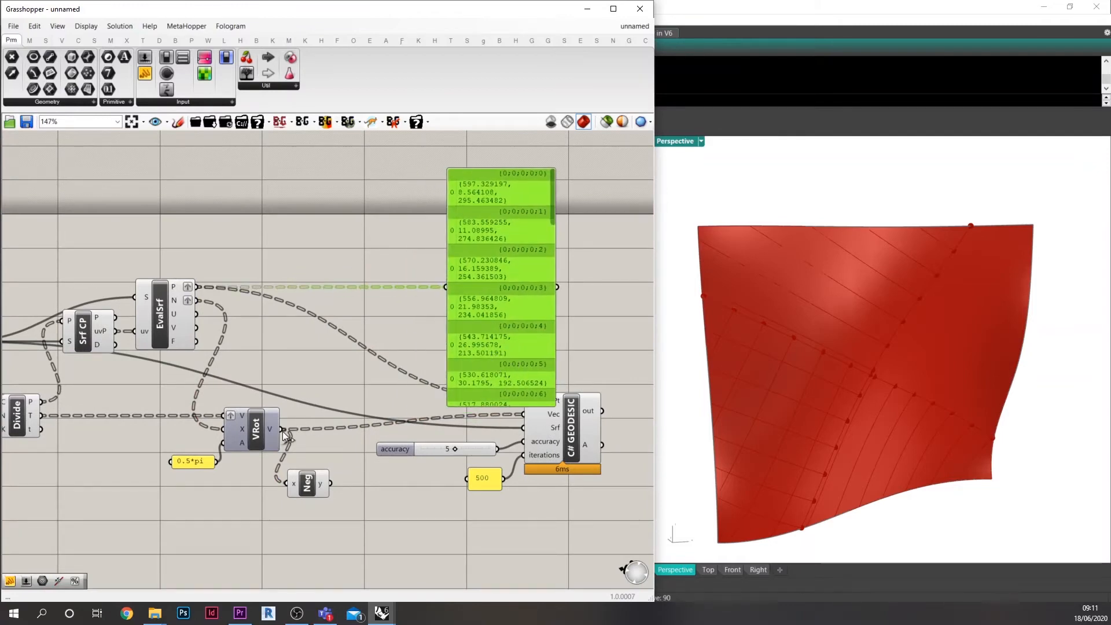
drag(282, 429, 445, 288)
shift+drag(331, 483, 445, 287)
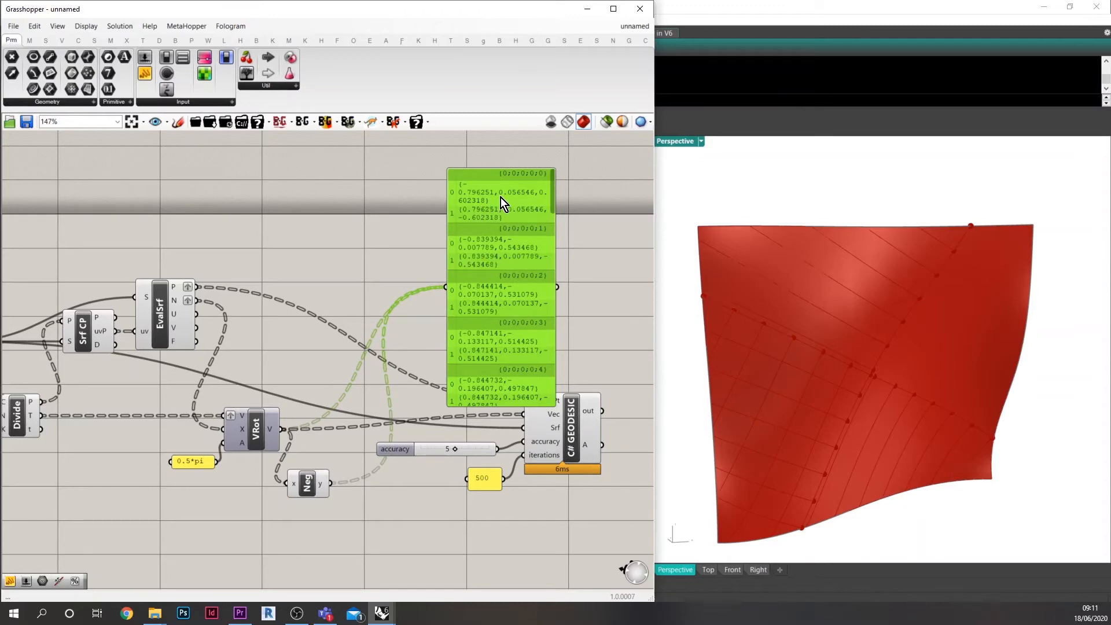
drag(500, 296, 535, 280)
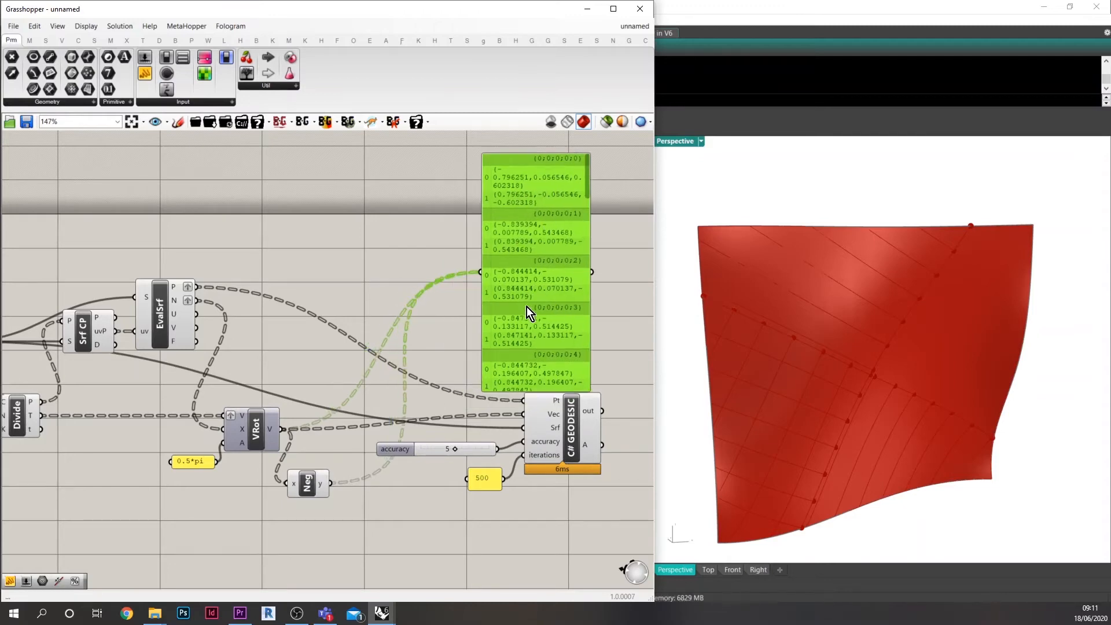
drag(197, 287, 474, 268)
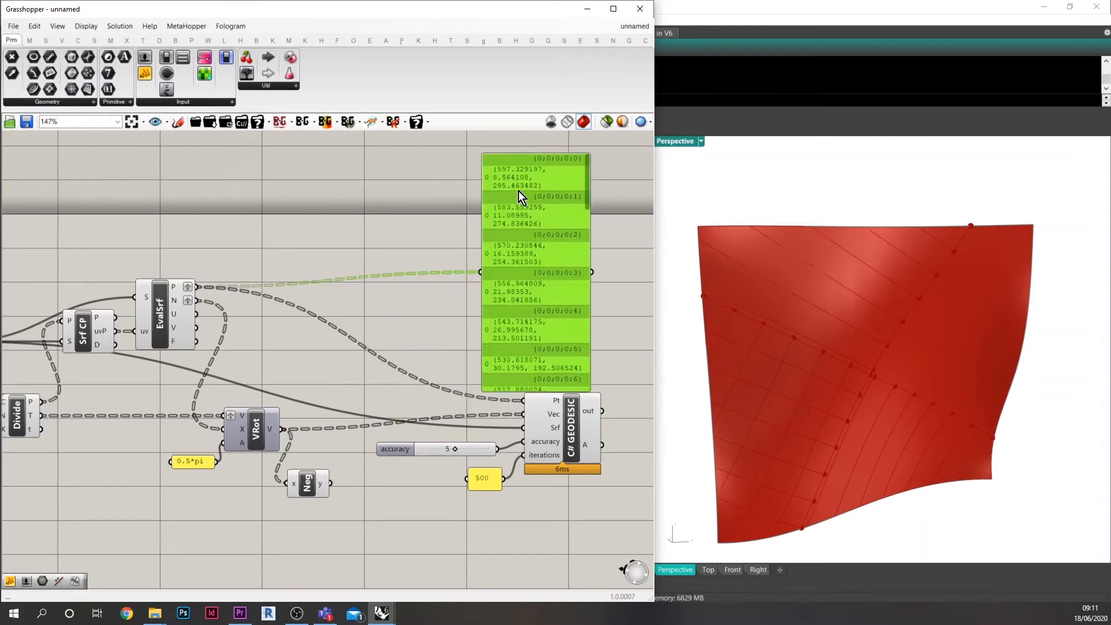
right_drag(518, 305, 415, 313)
drag(427, 334, 477, 290)
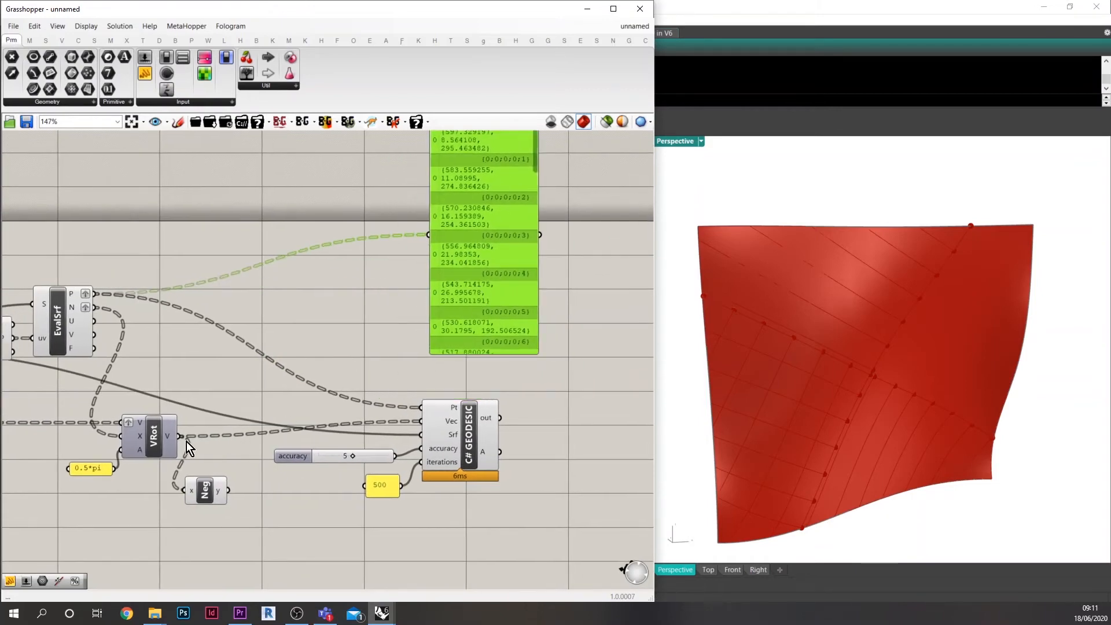
- Add the Negative component's output to the copied C# GEODESIC's Vec input alongside VRot's V, and highlight the resulting geodesics
shift+drag(228, 491, 412, 425)
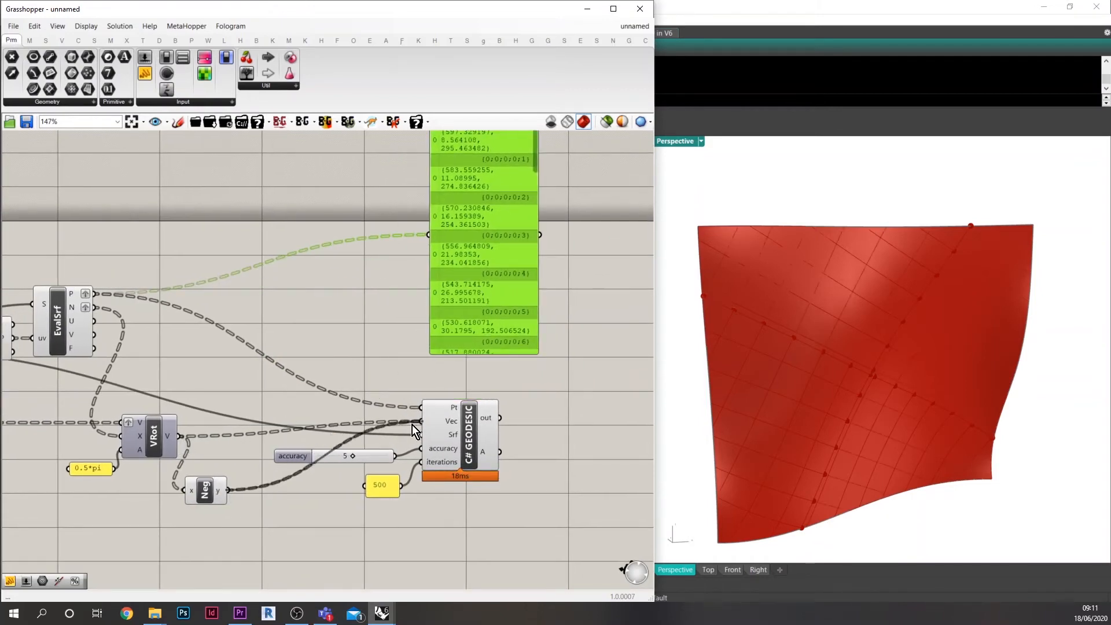
click(469, 455)
right_drag(796, 408, 868, 409)
scroll(523, 404, down, 5)
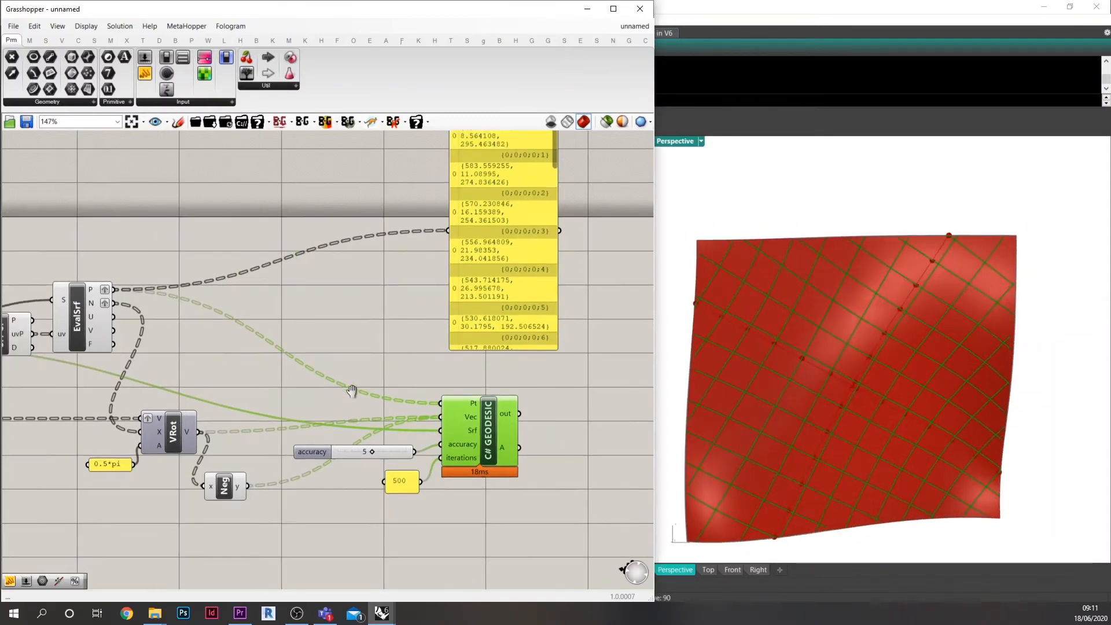
- Turn off the preview of all components upstream of the final C# GEODESIC
scroll(524, 405, down, 3)
drag(429, 499, 82, 368)
middle_click(251, 381)
click(287, 343)
right_drag(447, 448, 319, 429)
scroll(338, 422, up, 7)
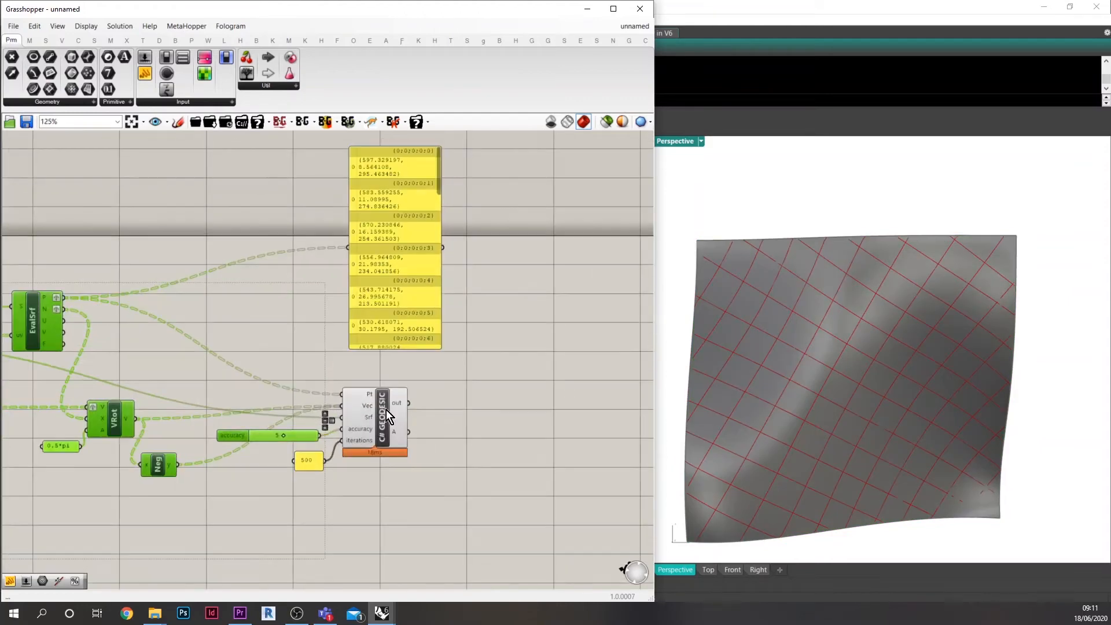
- Highlight the final C# GEODESIC's curves and examine the geodesic net across the surface from several angles and distances
click(388, 422)
click(388, 427)
right_drag(886, 397, 805, 506)
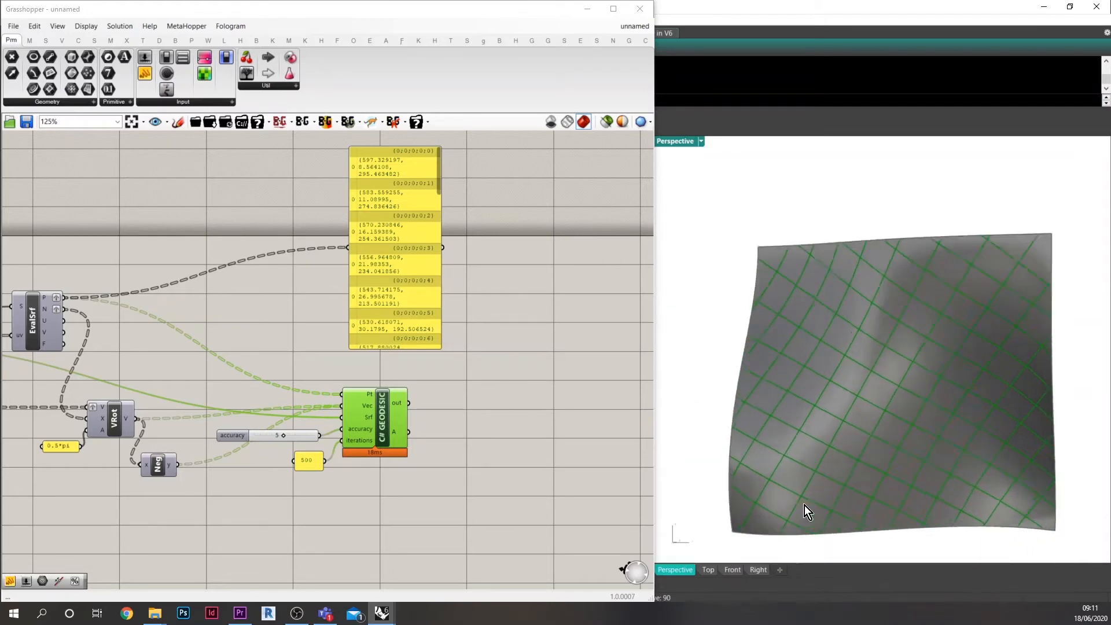
scroll(802, 492, up, 3)
scroll(801, 483, down, 3)
scroll(765, 486, up, 6)
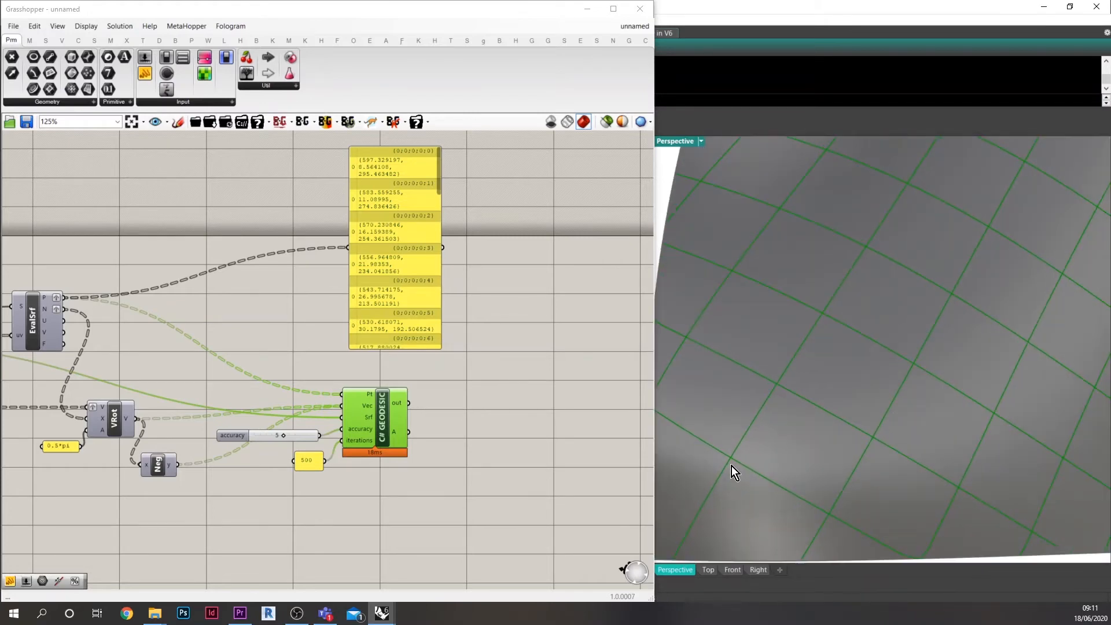
scroll(752, 460, down, 3)
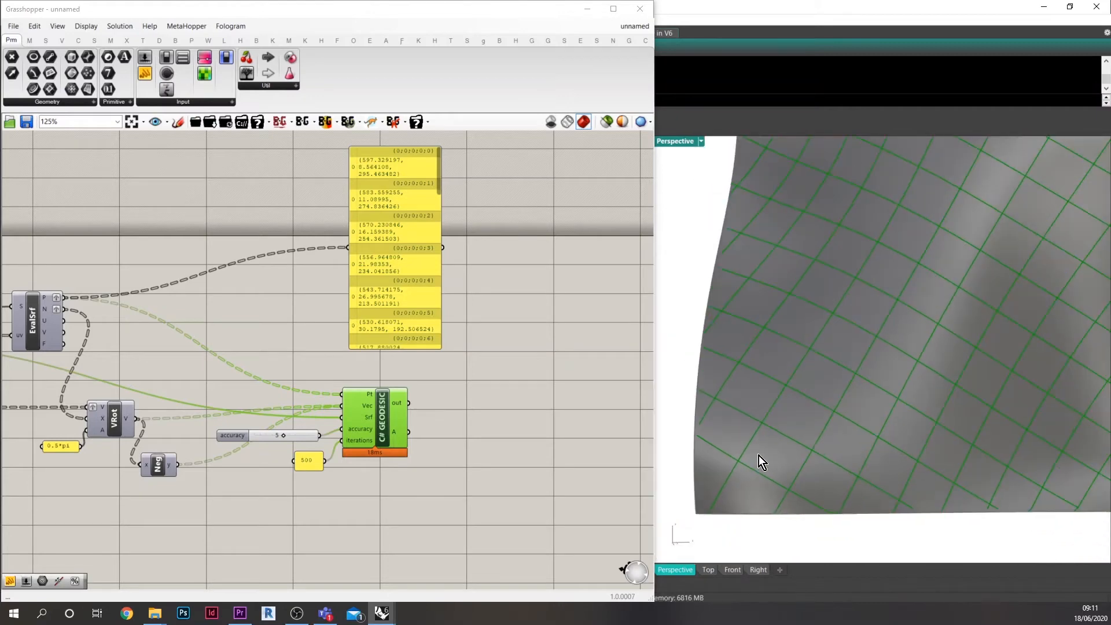
right_drag(759, 456, 793, 484)
scroll(749, 480, down, 4)
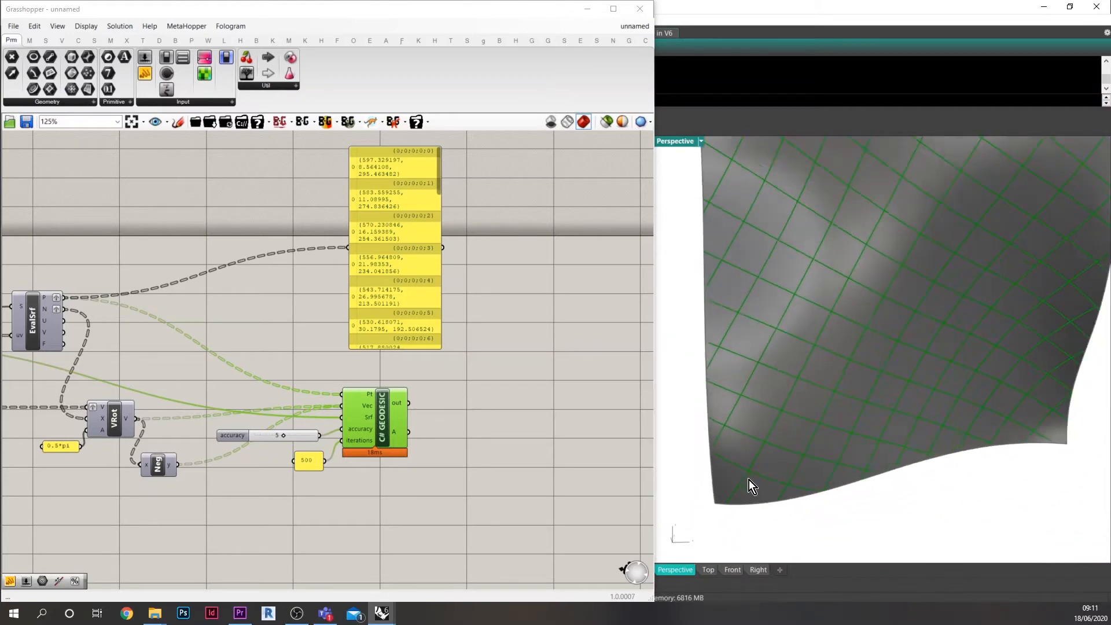
scroll(764, 477, up, 6)
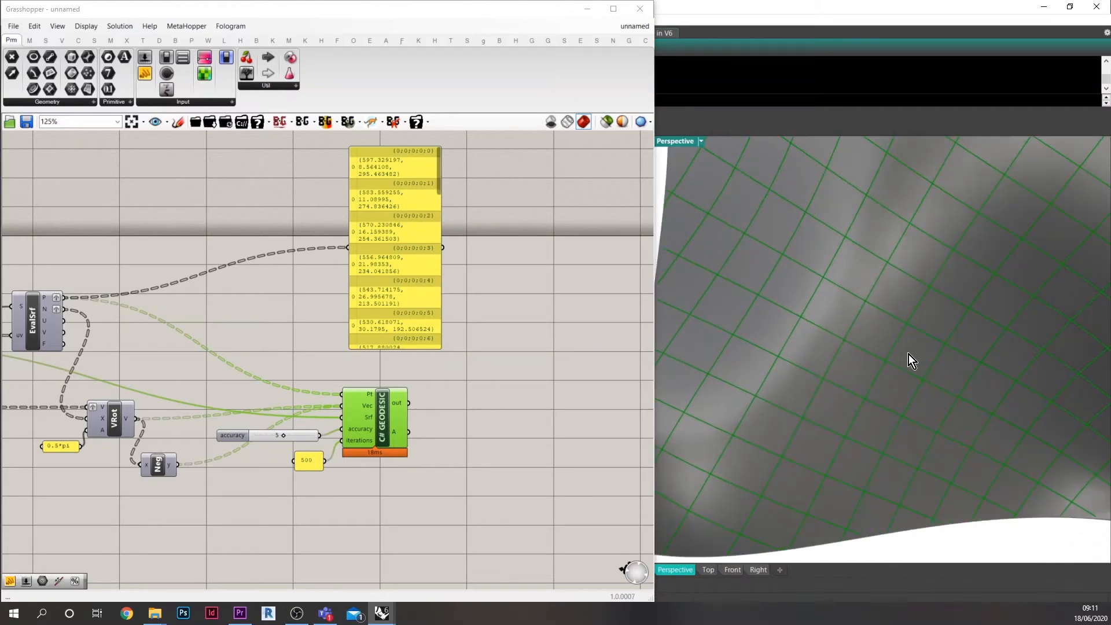
scroll(894, 329, down, 4)
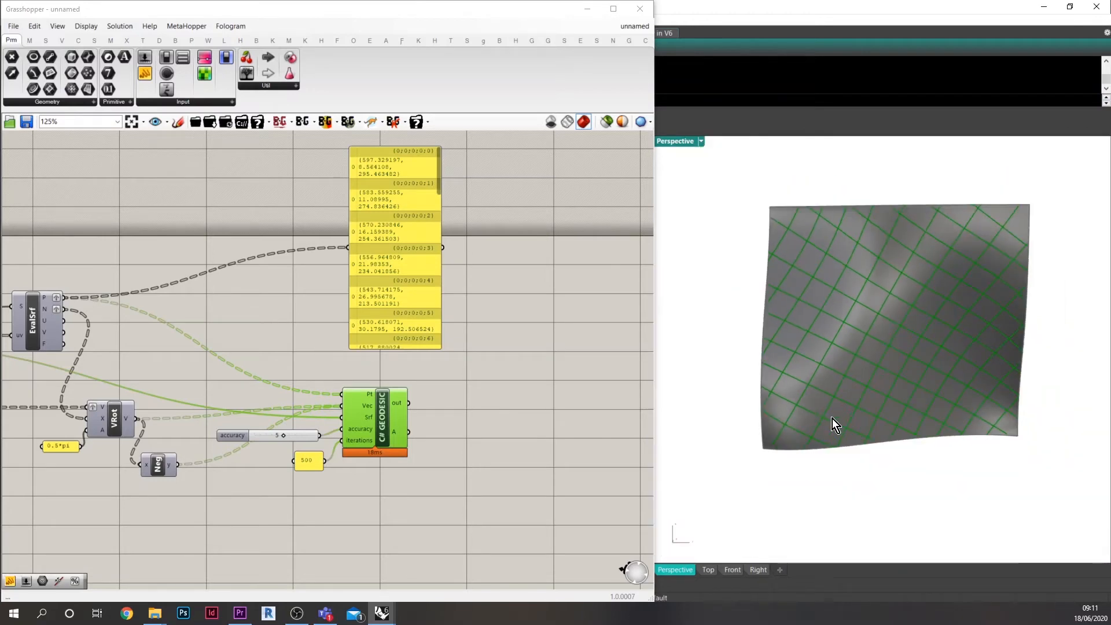
right_drag(832, 418, 861, 432)
scroll(801, 467, down, 3)
scroll(868, 405, up, 4)
scroll(860, 387, down, 2)
scroll(860, 387, up, 2)
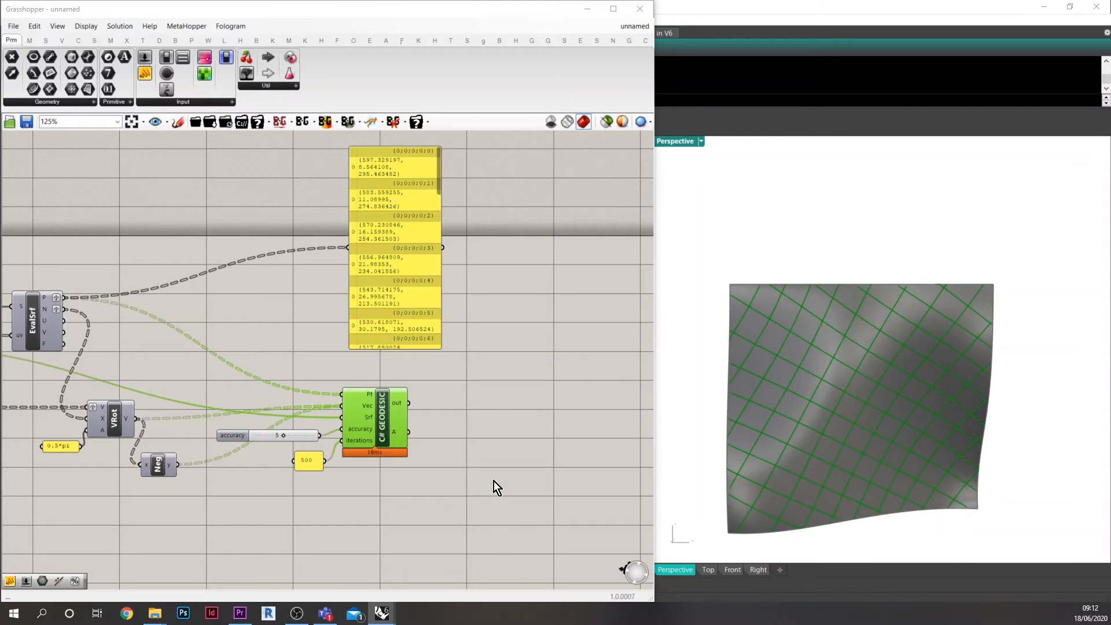
- Add a Join Curves component beyond the final C# GEODESIC
right_click(446, 464)
right_drag(424, 454, 420, 479)
scroll(420, 480, up, 2)
click(477, 454)
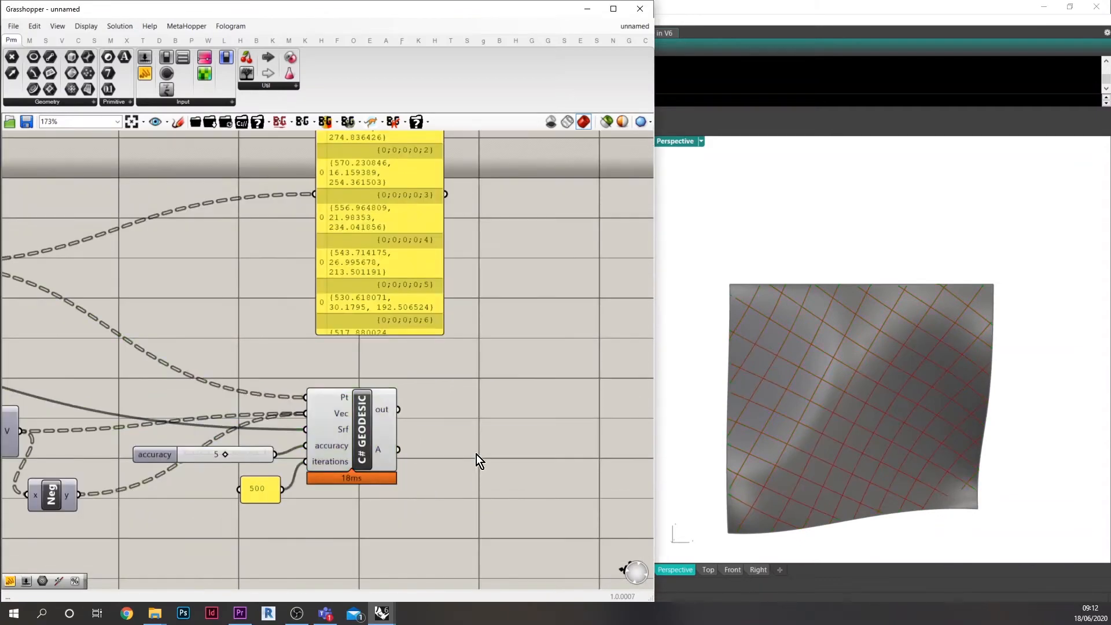
double_click(477, 454)
text(join)
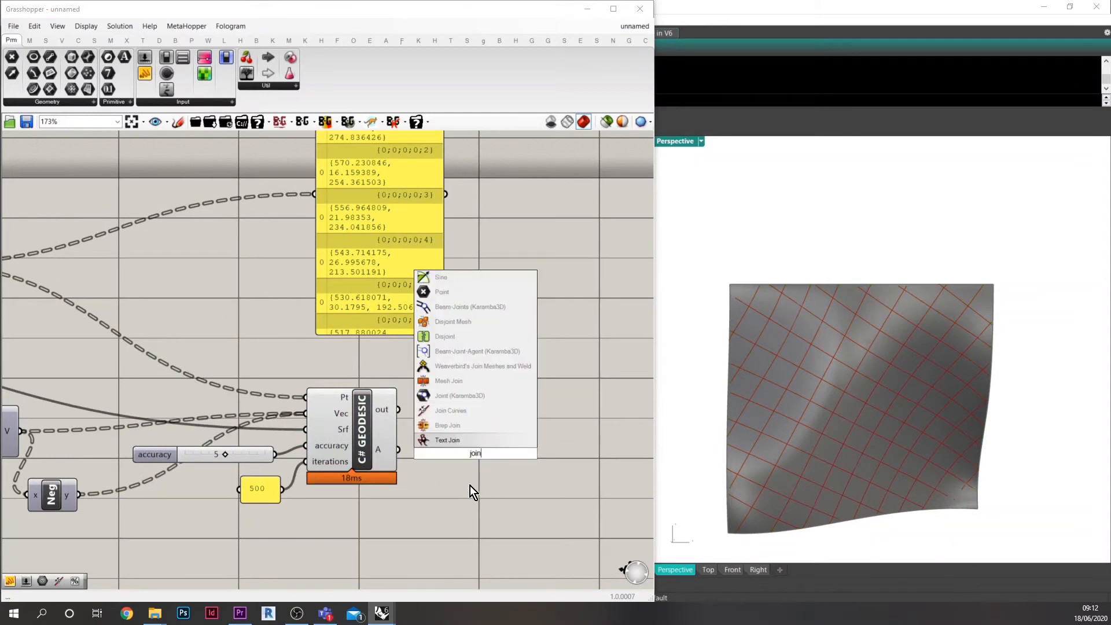
click(462, 426)
scroll(373, 450, up, 2)
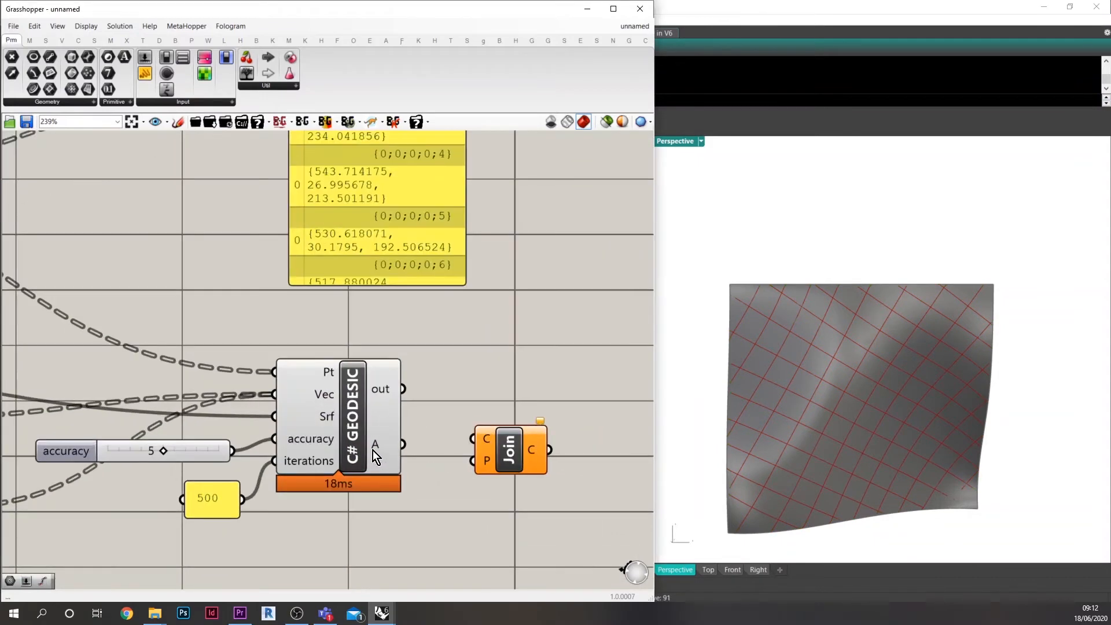
- Reposition the panel and feed it the final C# GEODESIC's A output to compare its curve branches with the net
click(373, 451)
right_drag(391, 349, 347, 362)
scroll(348, 363, down, 3)
drag(385, 247, 502, 281)
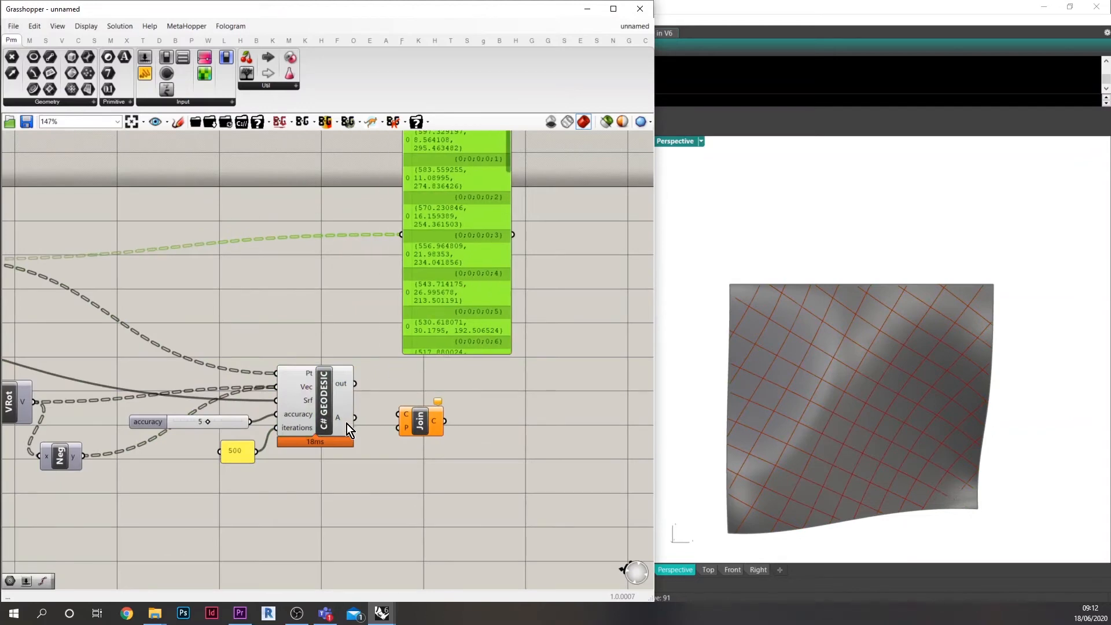
drag(355, 417, 400, 237)
scroll(461, 276, up, 2)
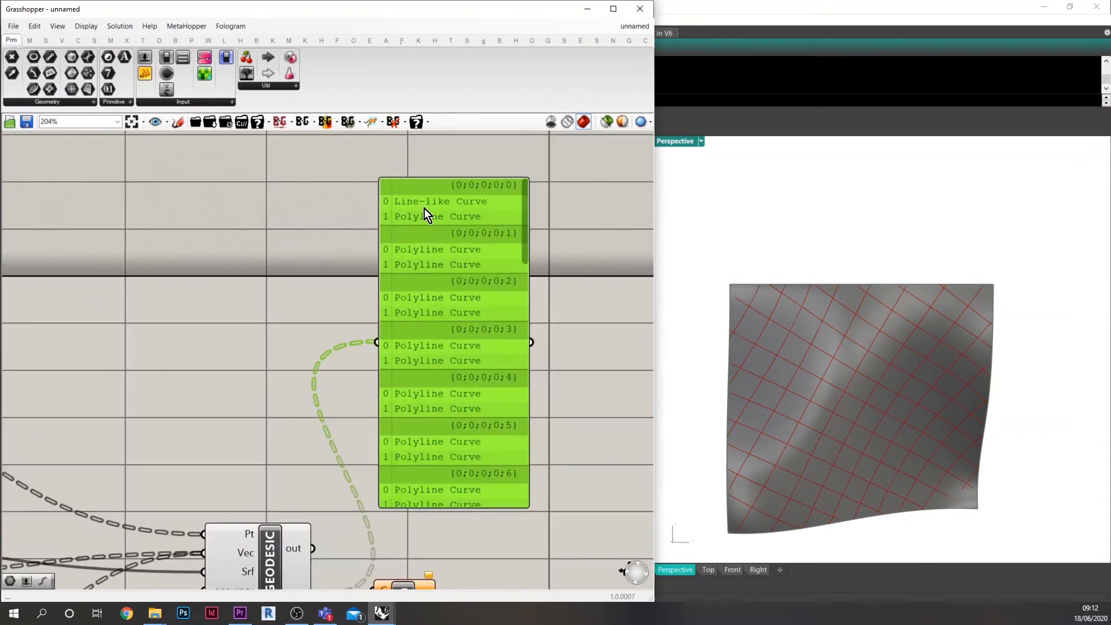
click(810, 436)
scroll(809, 431, up, 3)
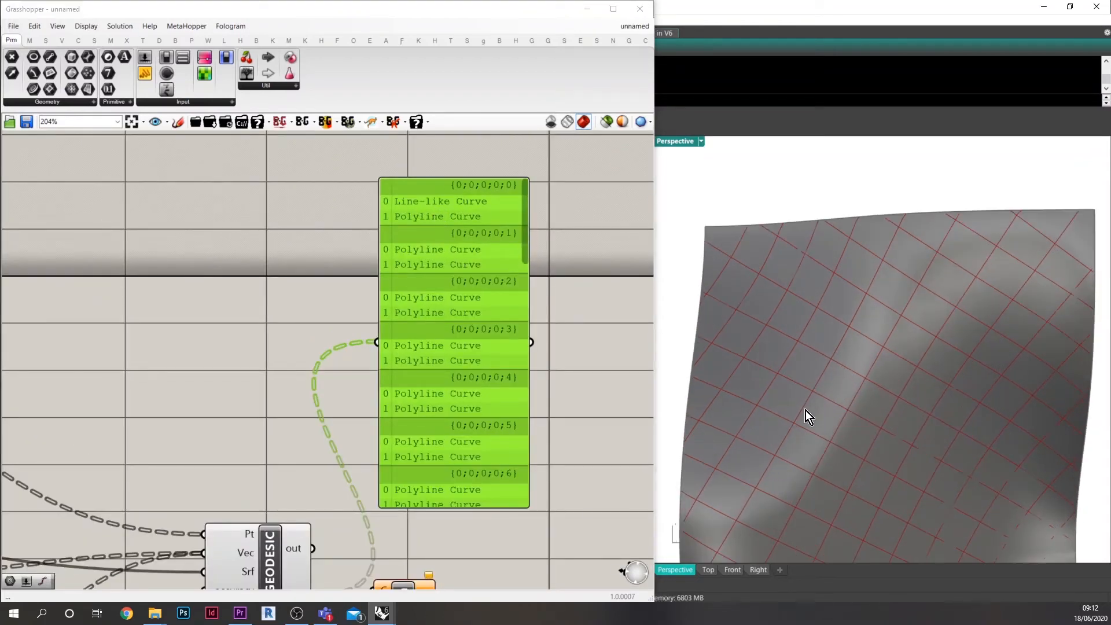
scroll(816, 389, down, 2)
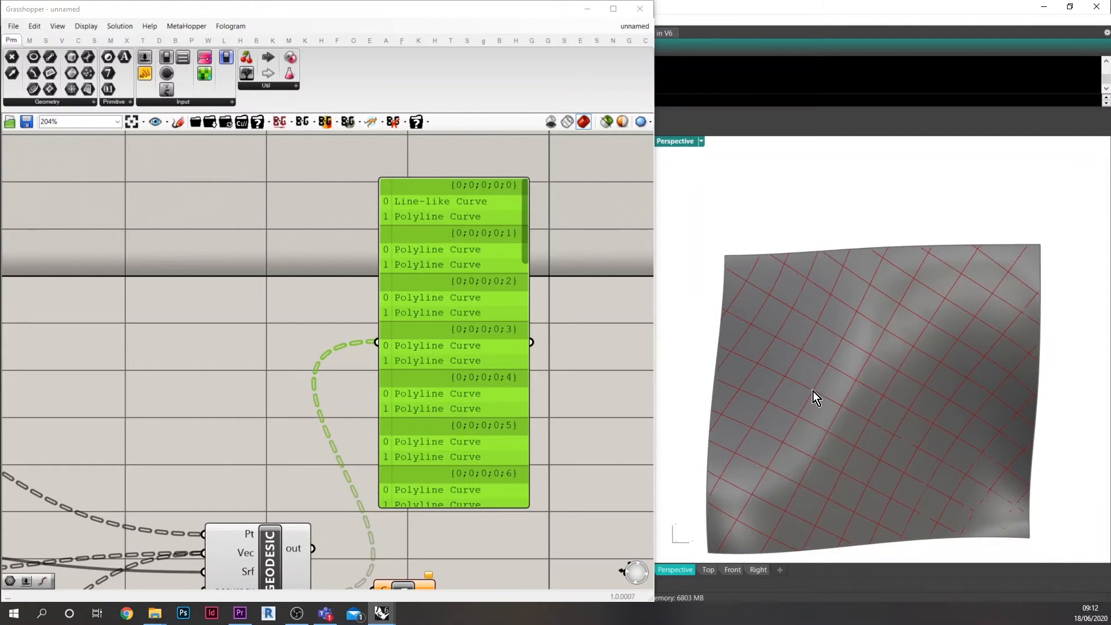
- Feed the final C# GEODESIC's A output into Join Curves, list the joined curves in the panel, and highlight them on the surface
right_drag(367, 475, 370, 377)
drag(316, 497, 376, 493)
drag(441, 502, 388, 256)
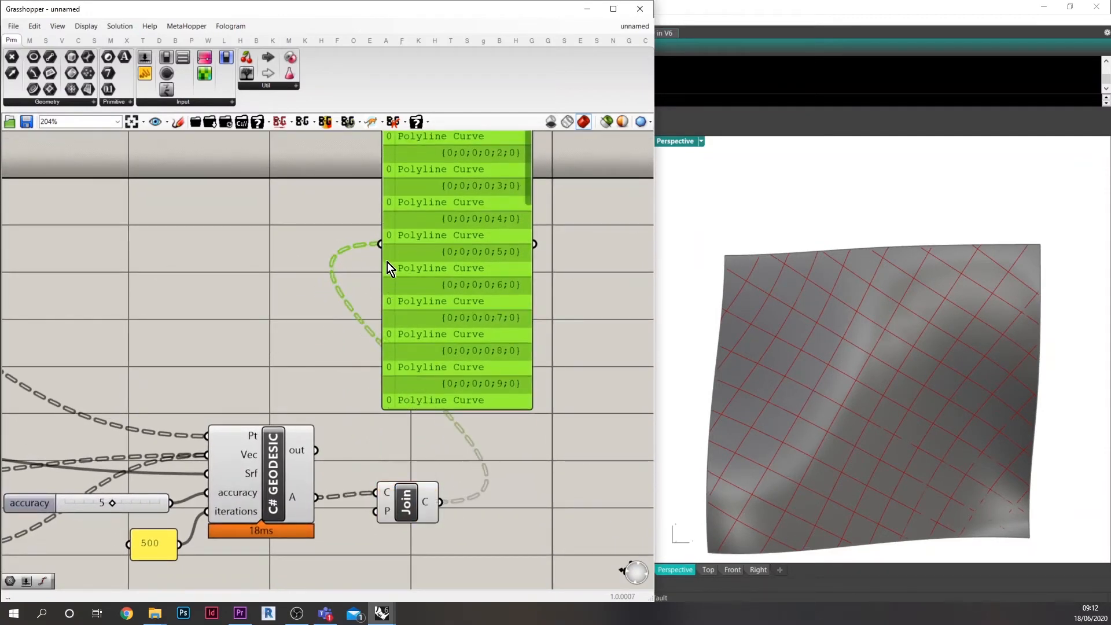
scroll(388, 263, down, 2)
click(343, 481)
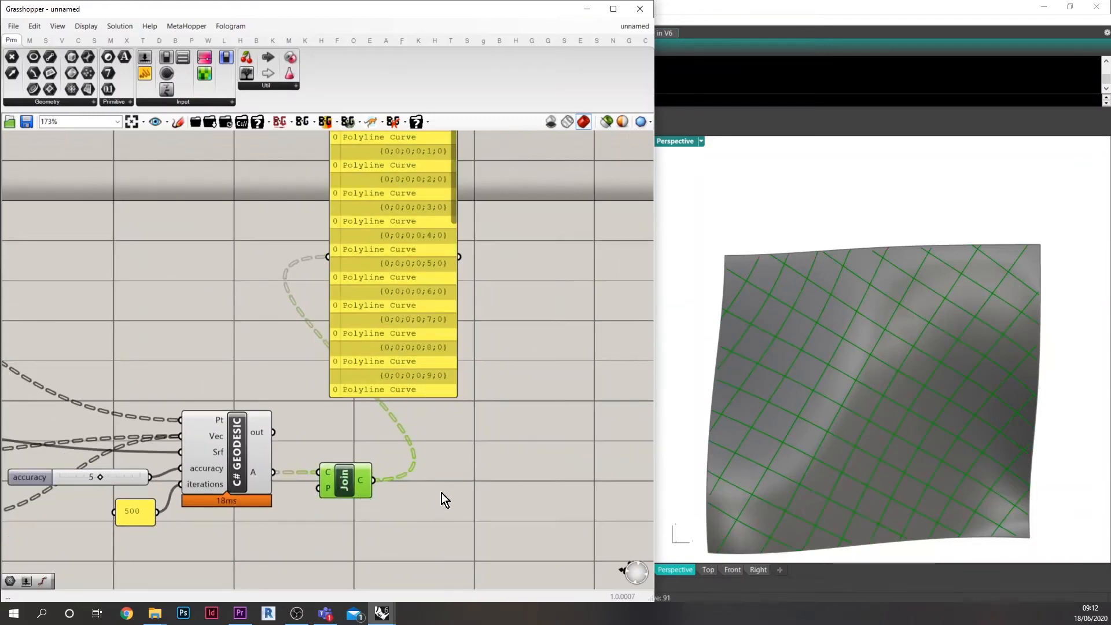
right_drag(442, 493, 434, 485)
scroll(795, 460, up, 2)
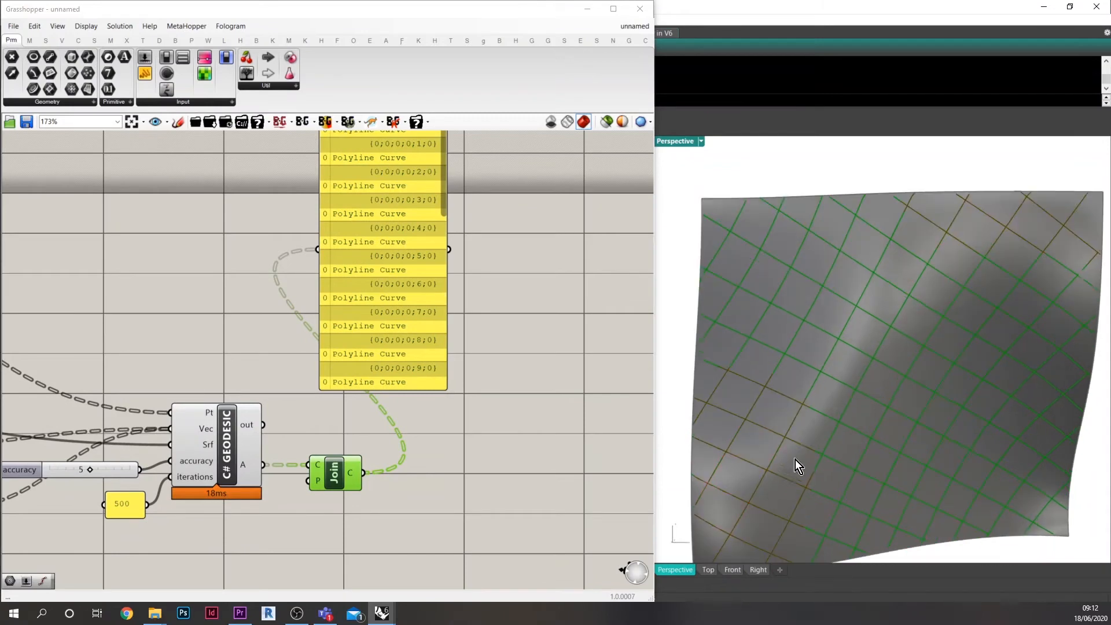
scroll(798, 466, down, 2)
- Add an Explode component fed by the Join output, check its vertices along the geodesics, and place it up beyond Join
double_click(451, 481)
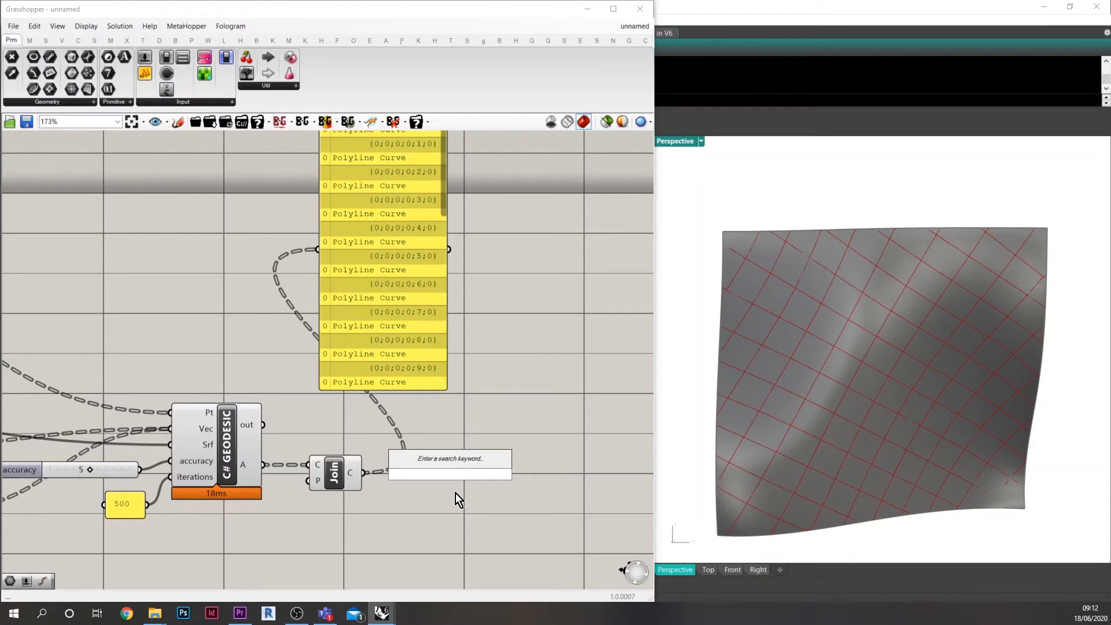
text(explode)
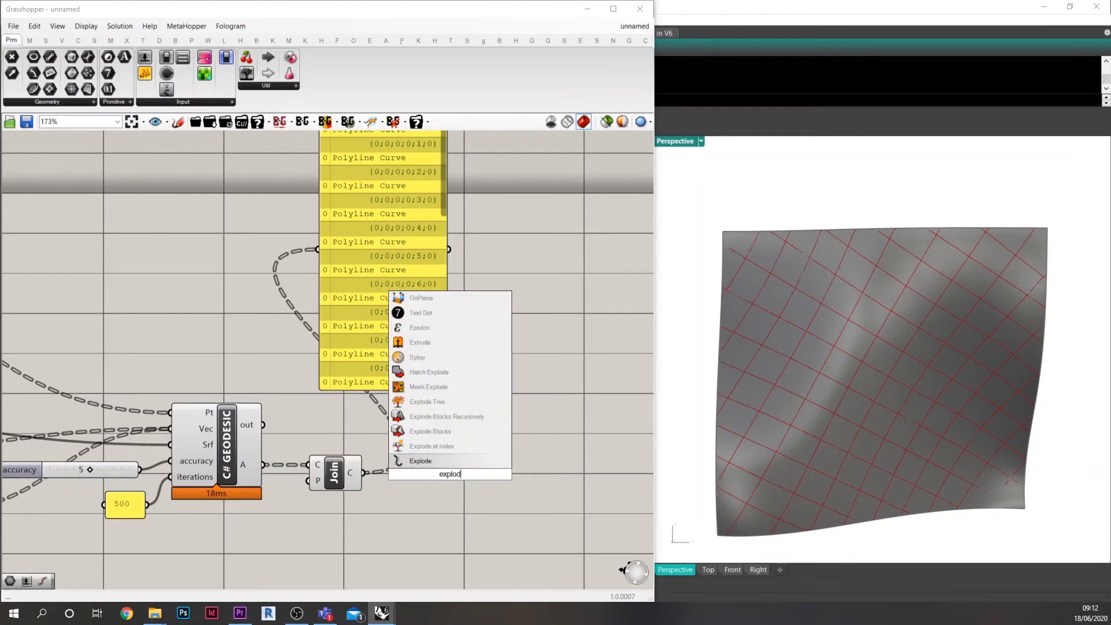
click(412, 460)
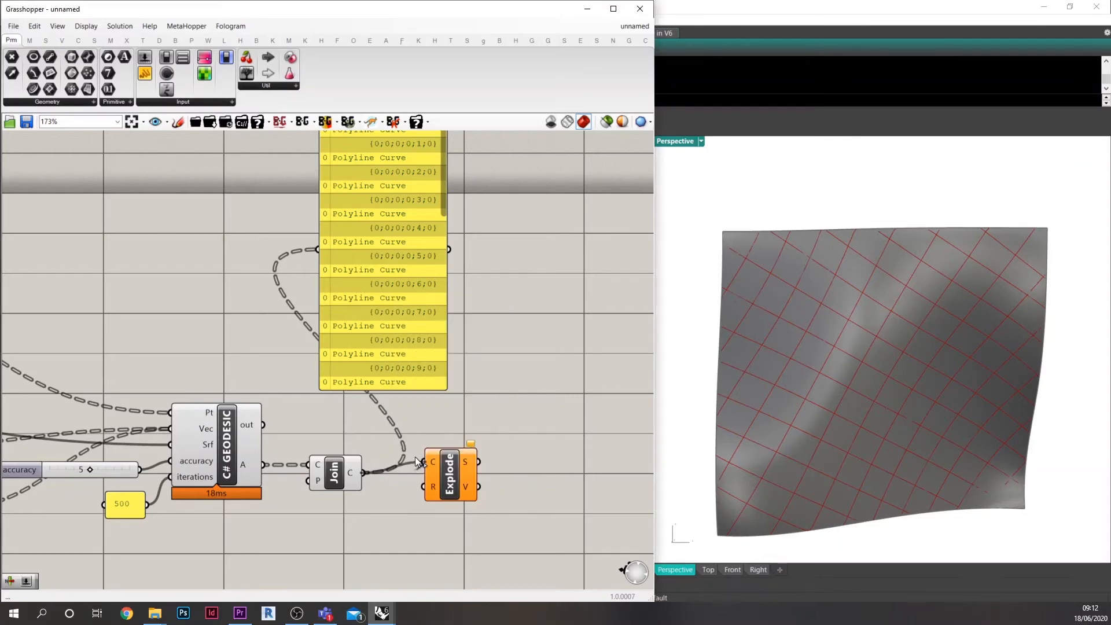
drag(415, 456, 451, 488)
right_drag(770, 463, 775, 419)
scroll(775, 418, up, 5)
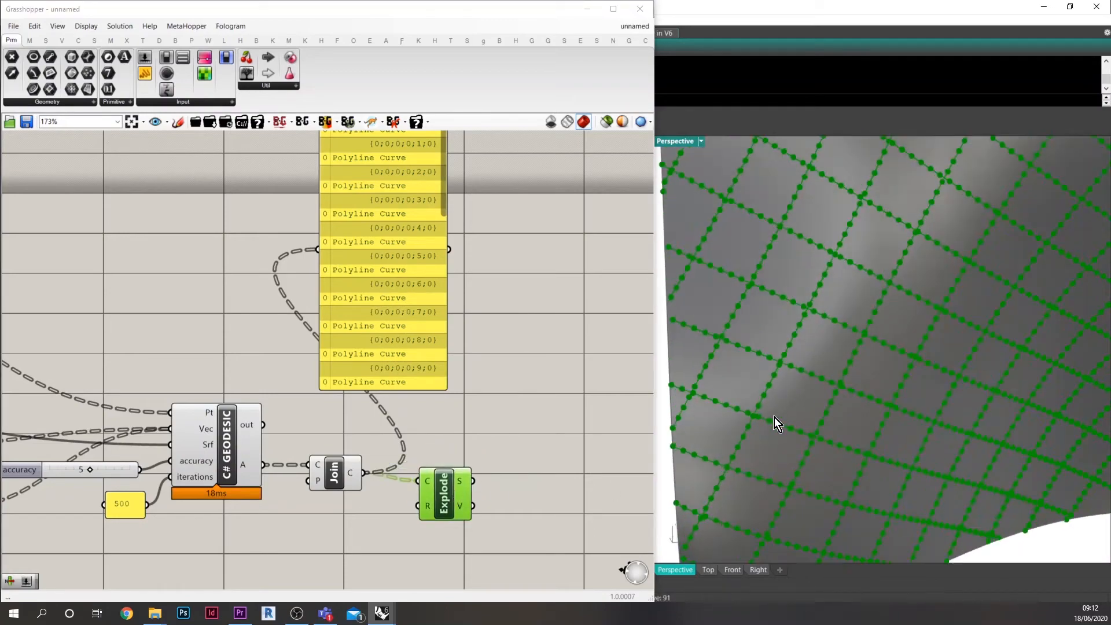
scroll(773, 417, up, 3)
scroll(826, 443, down, 5)
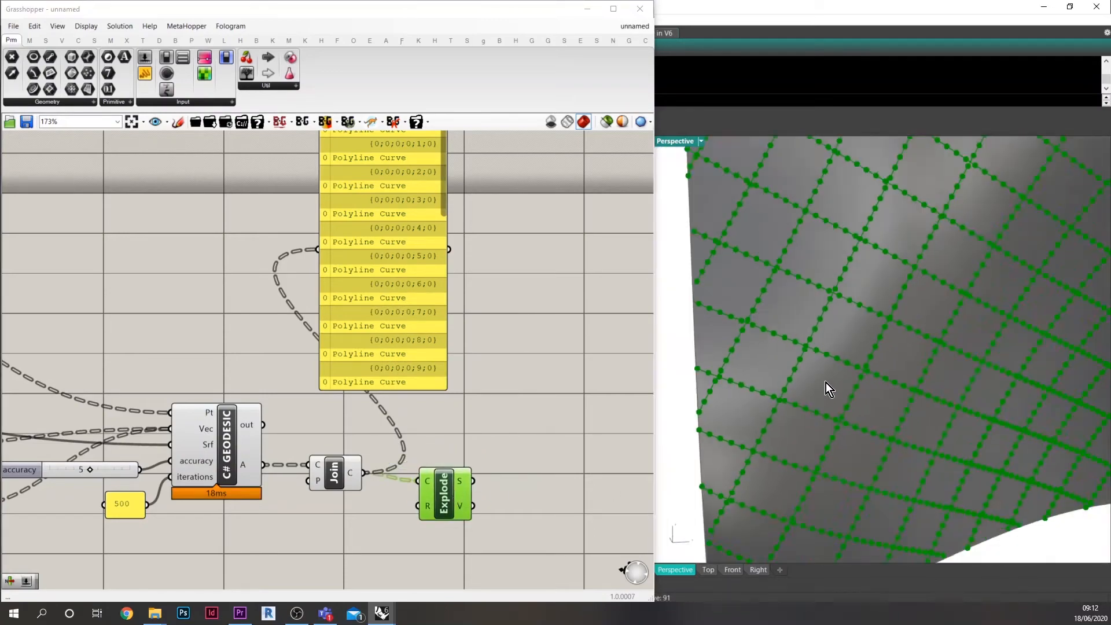
right_drag(770, 482, 852, 459)
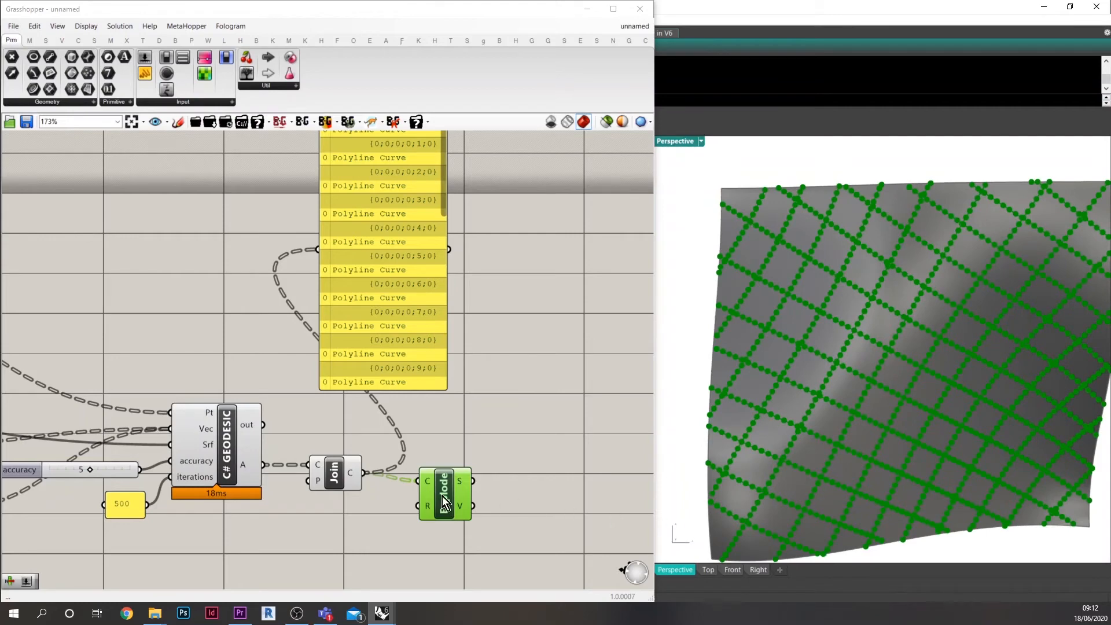
right_drag(442, 496, 418, 465)
drag(429, 468, 472, 418)
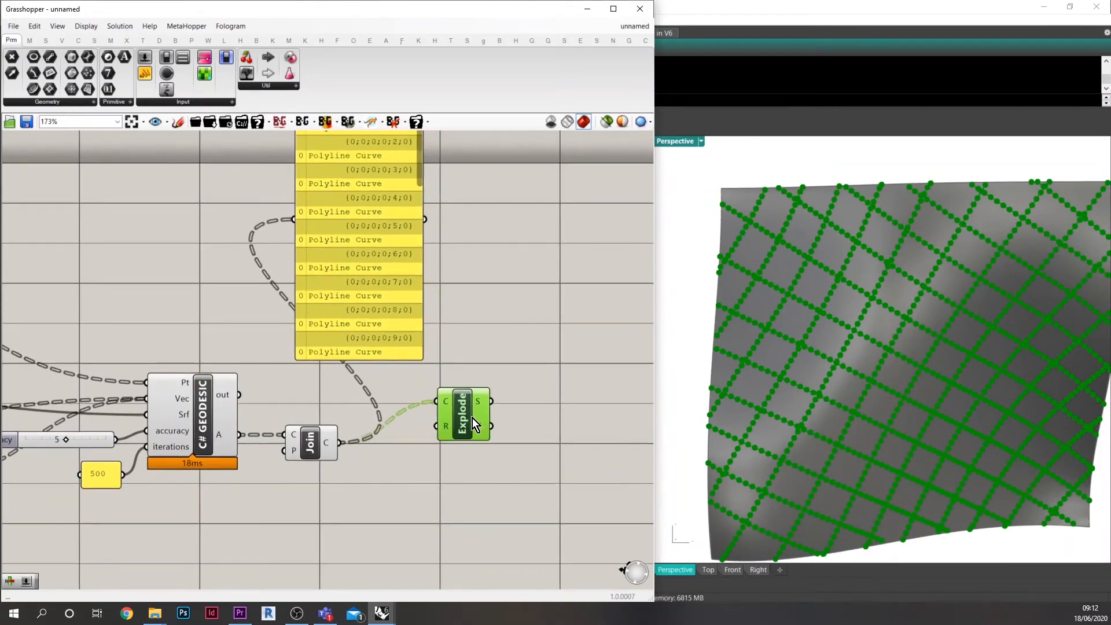
double_click(467, 484)
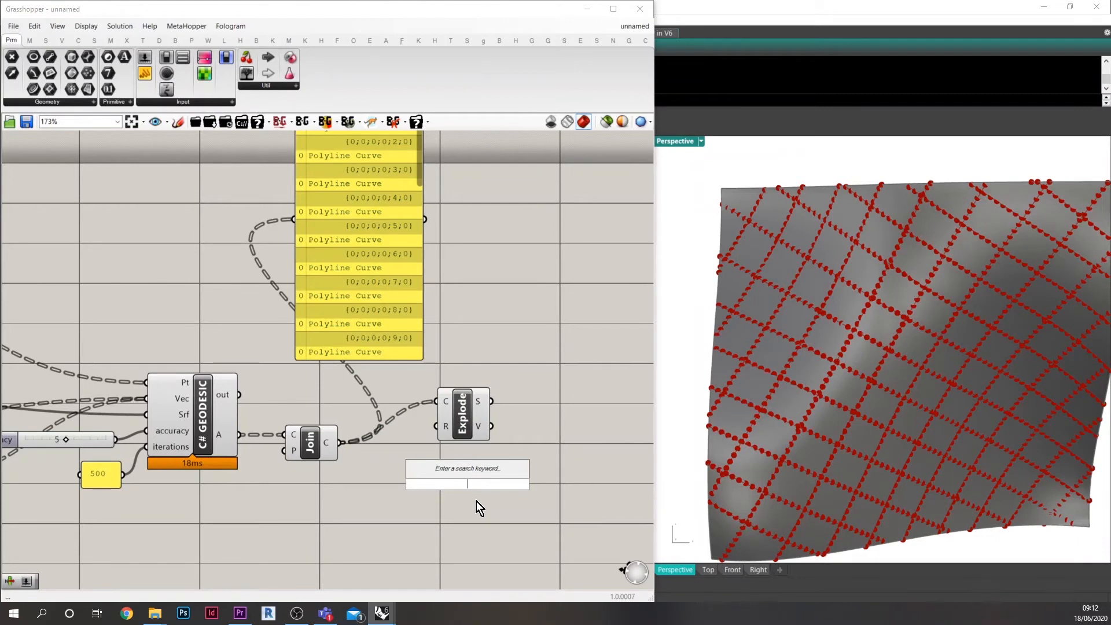
text(ev)
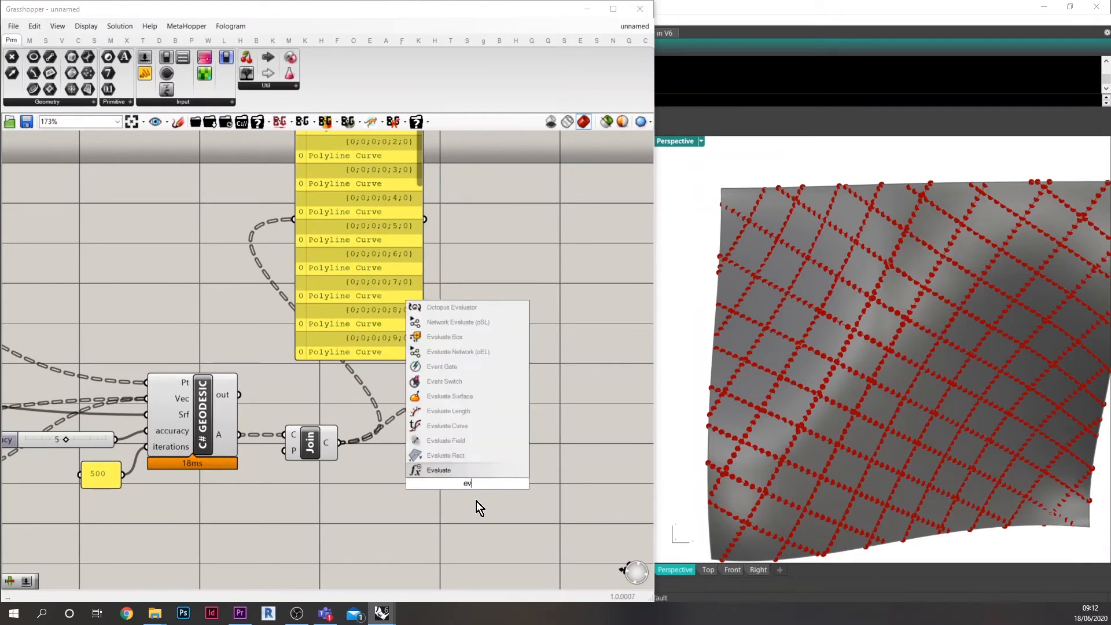
text(aluat)
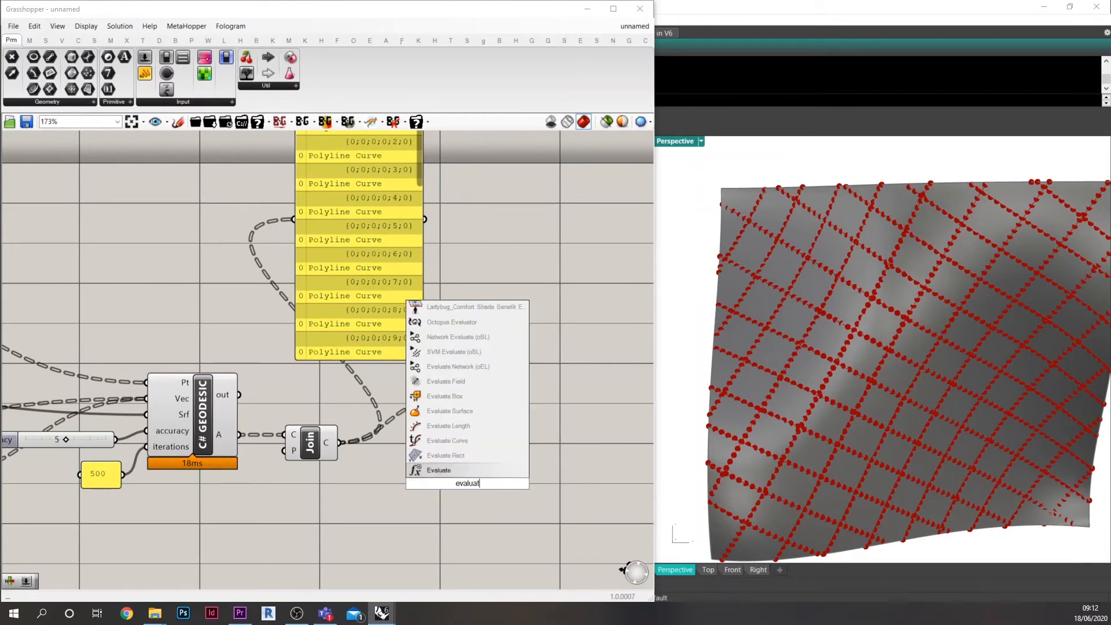
key(BackSpace)
key(BackSpace)
key(BackSpace)
key(BackSpace)
key(BackSpace)
key(BackSpace)
key(BackSpace)
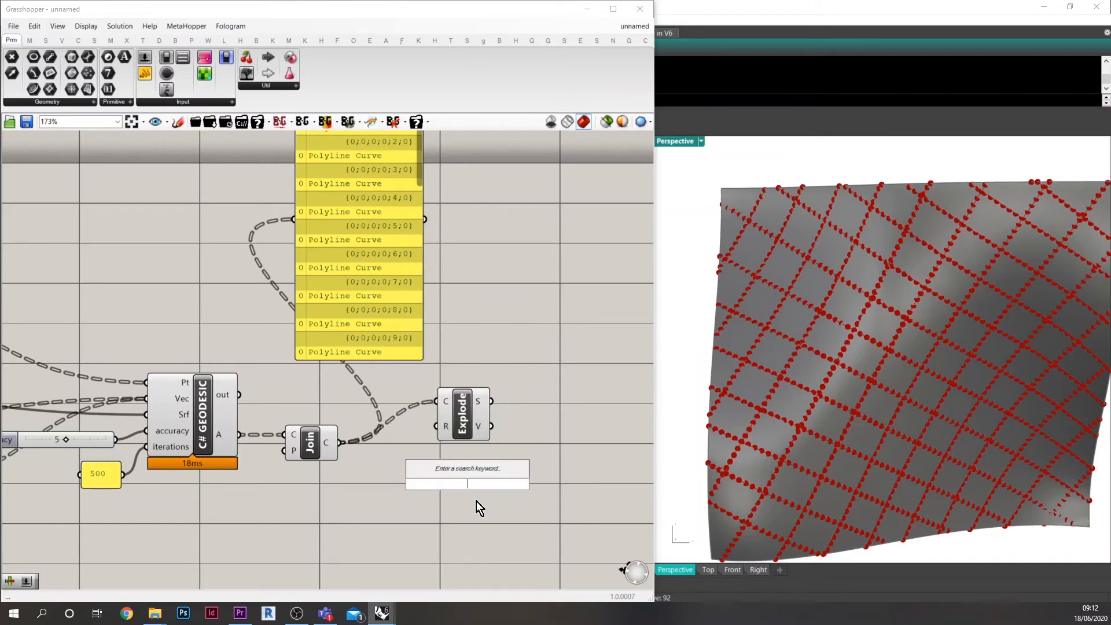
- Add a Curve Closest Point component below Explode, with Explode's vertices as its points and the joined curves as its curve input
text(curve)
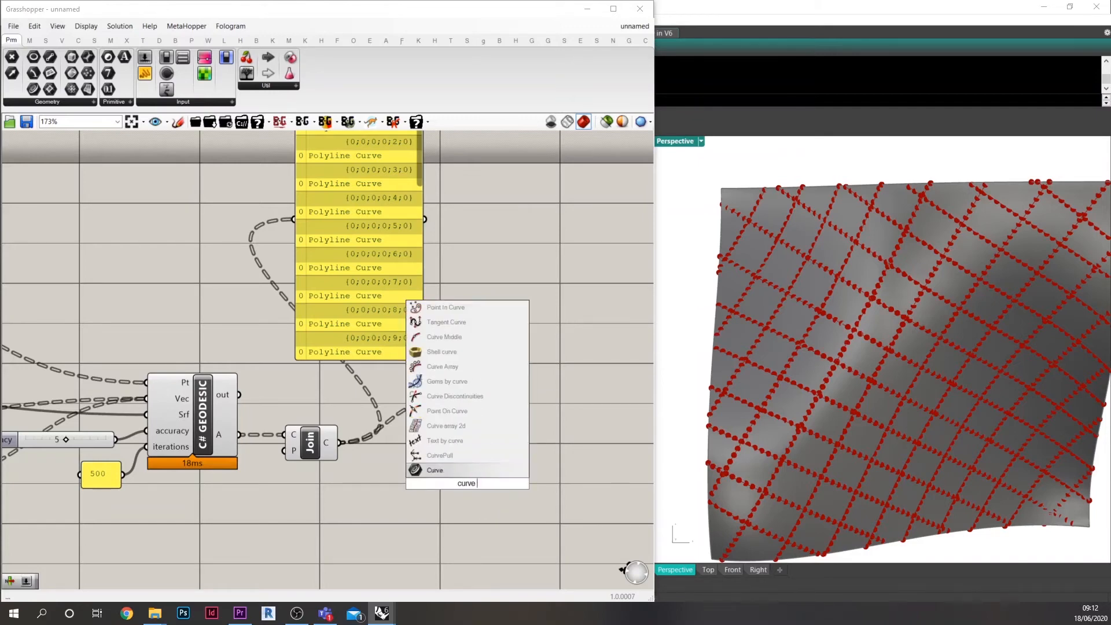
text( closest)
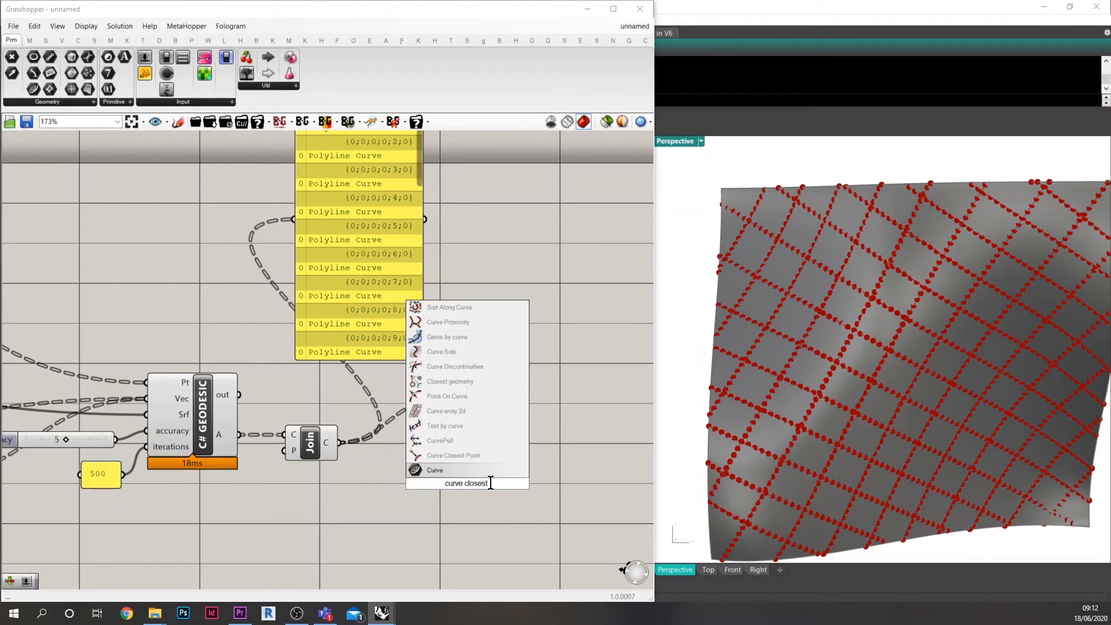
click(477, 455)
drag(470, 488, 509, 475)
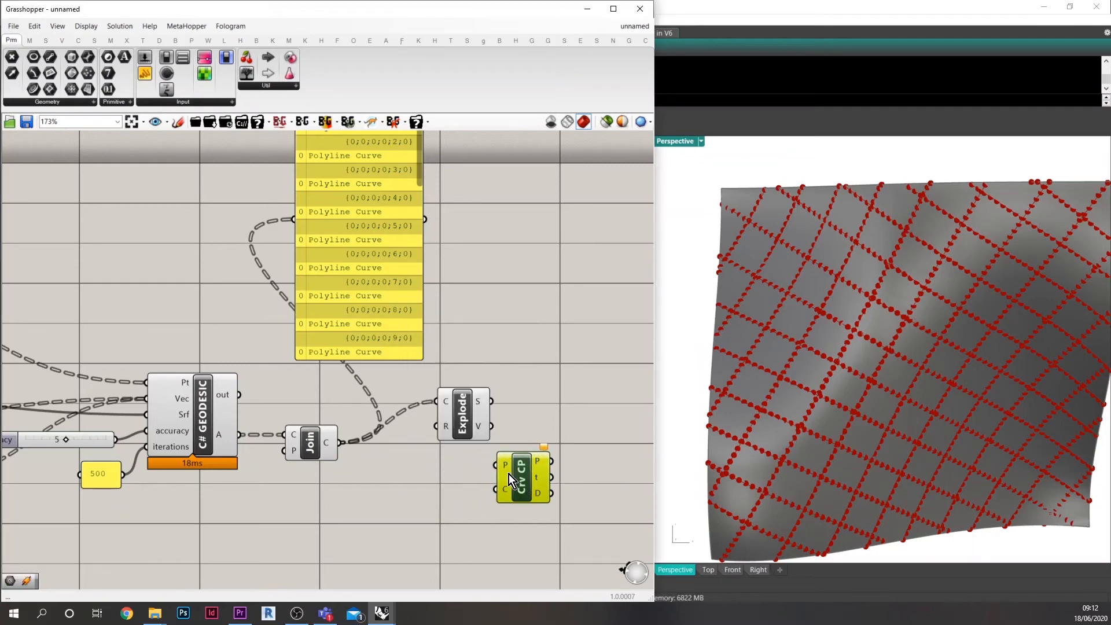
drag(491, 426, 496, 465)
drag(345, 444, 531, 478)
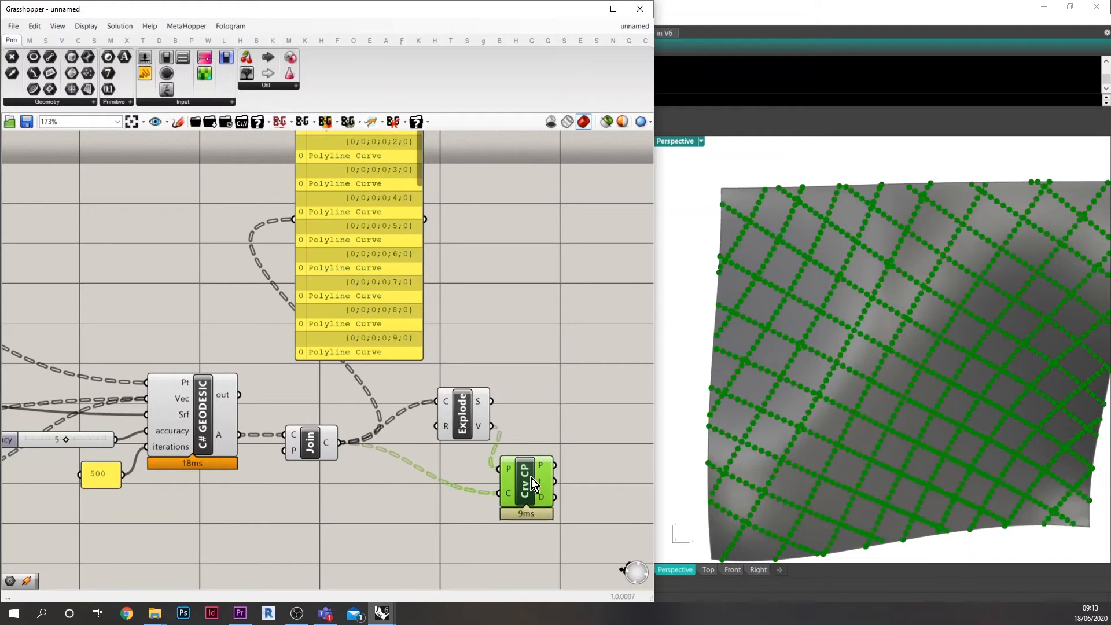
- Add an Evaluate Curve component that takes the joined curves and the t output of Curve Closest Point
double_click(557, 482)
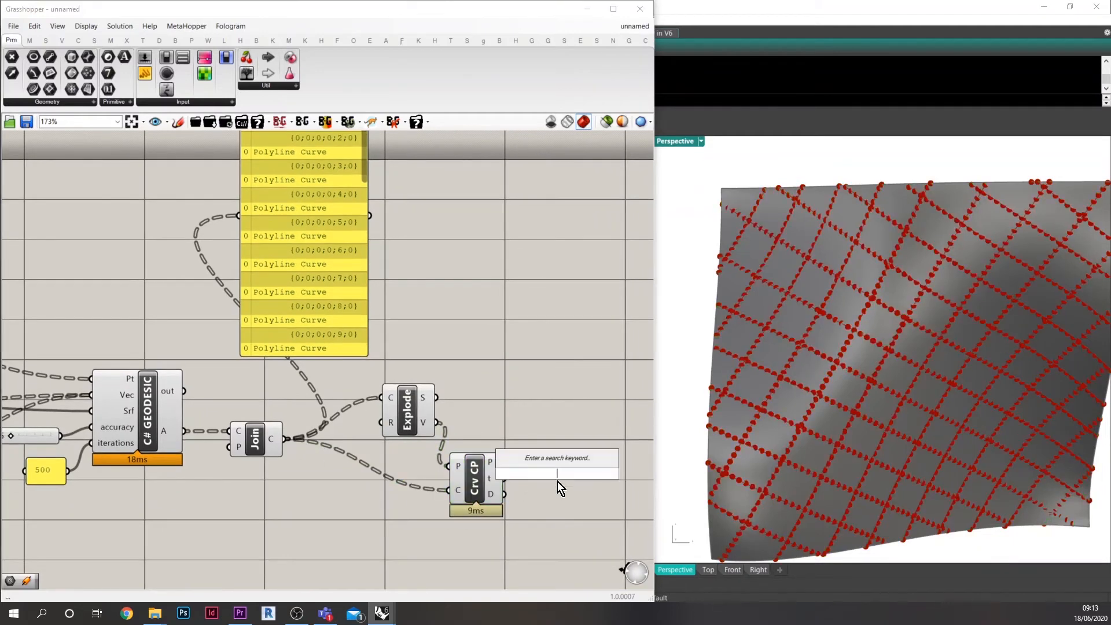
text(evalua)
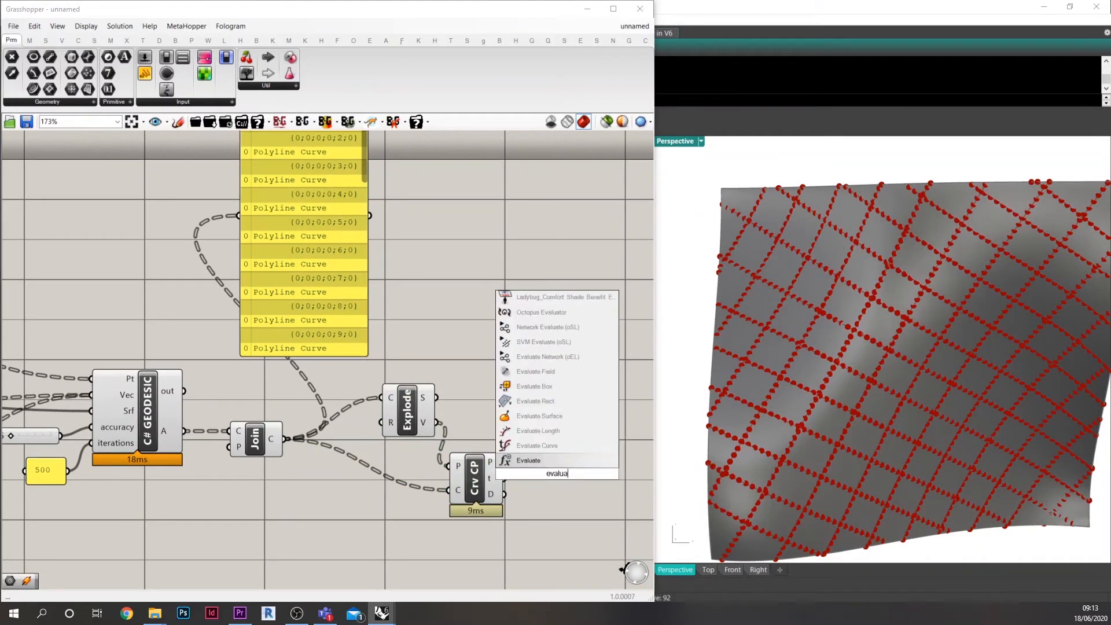
text(te curve)
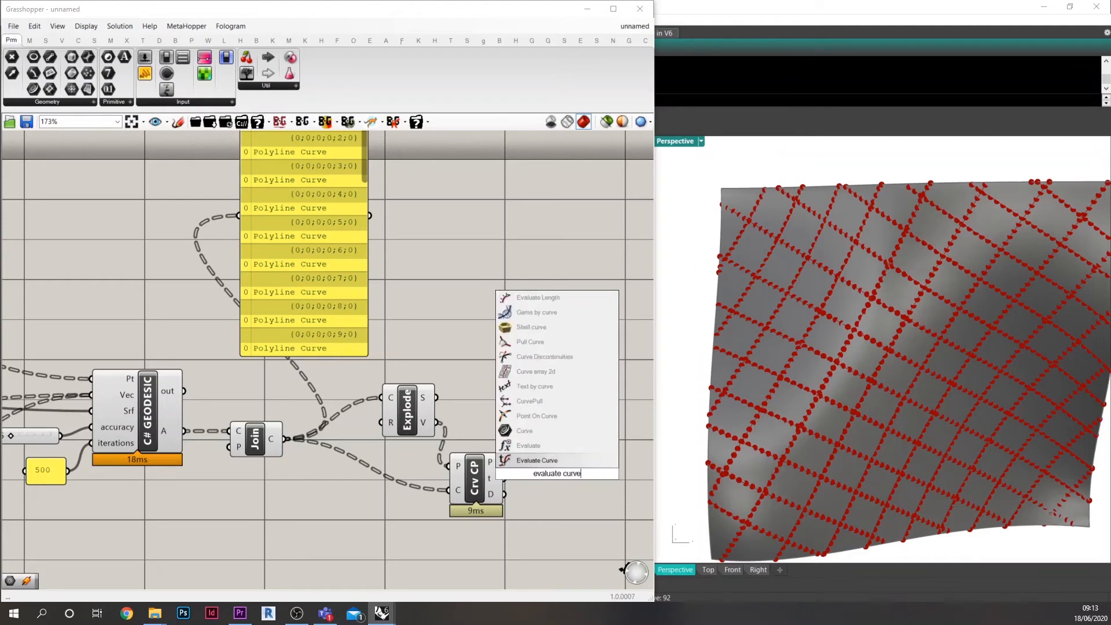
click(528, 460)
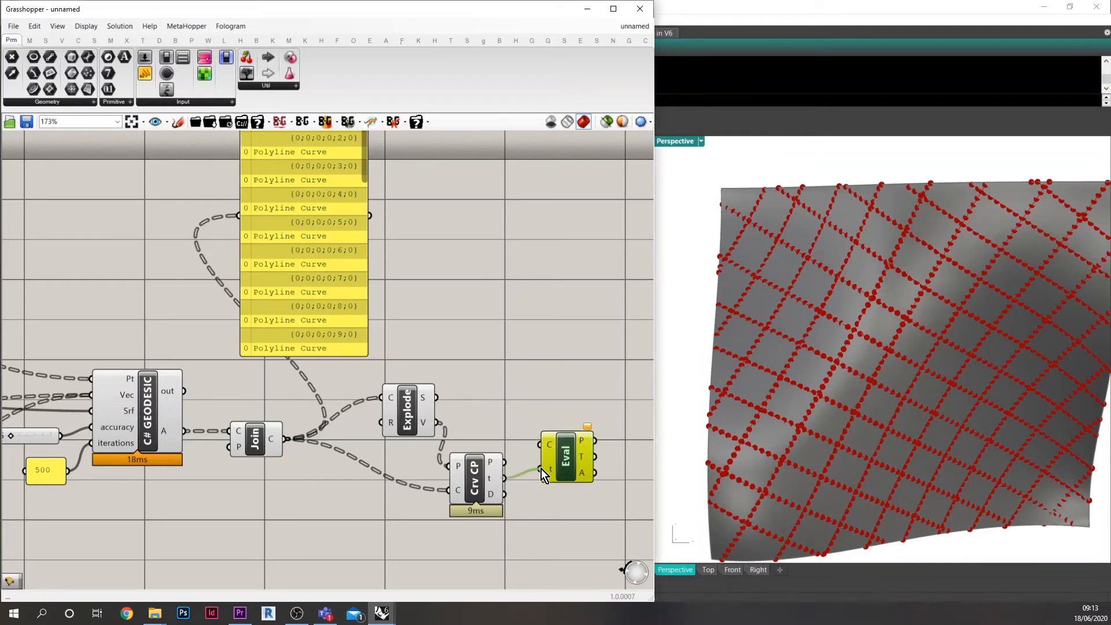
drag(283, 439, 571, 448)
right_drag(571, 448, 487, 440)
- Examine the evaluated points along the joined geodesics up close and from different angles
scroll(797, 478, up, 3)
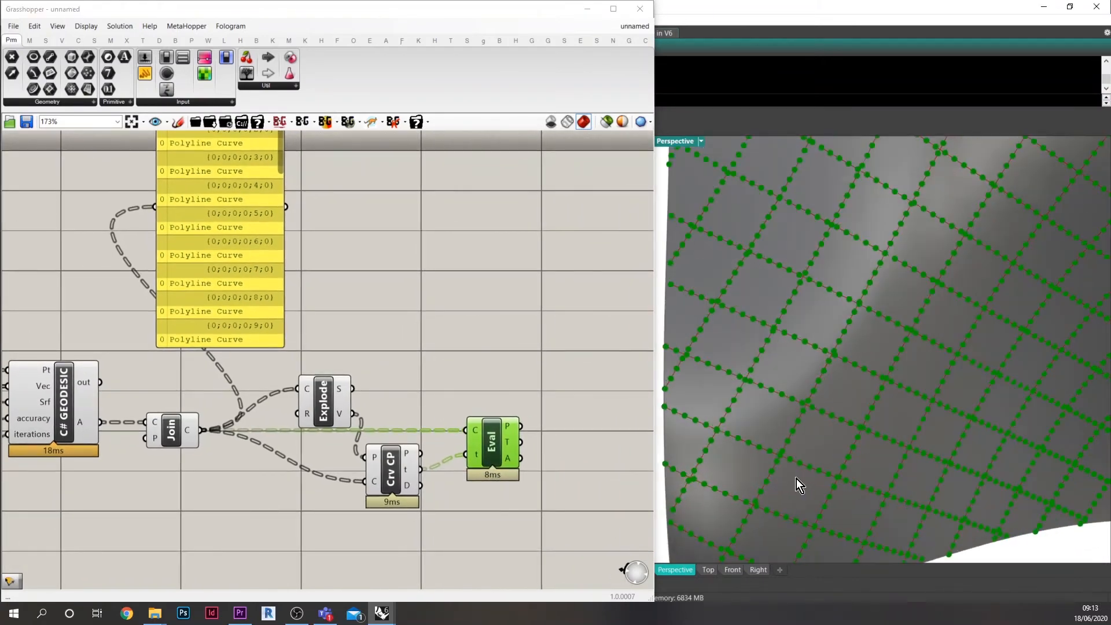
scroll(484, 445, up, 2)
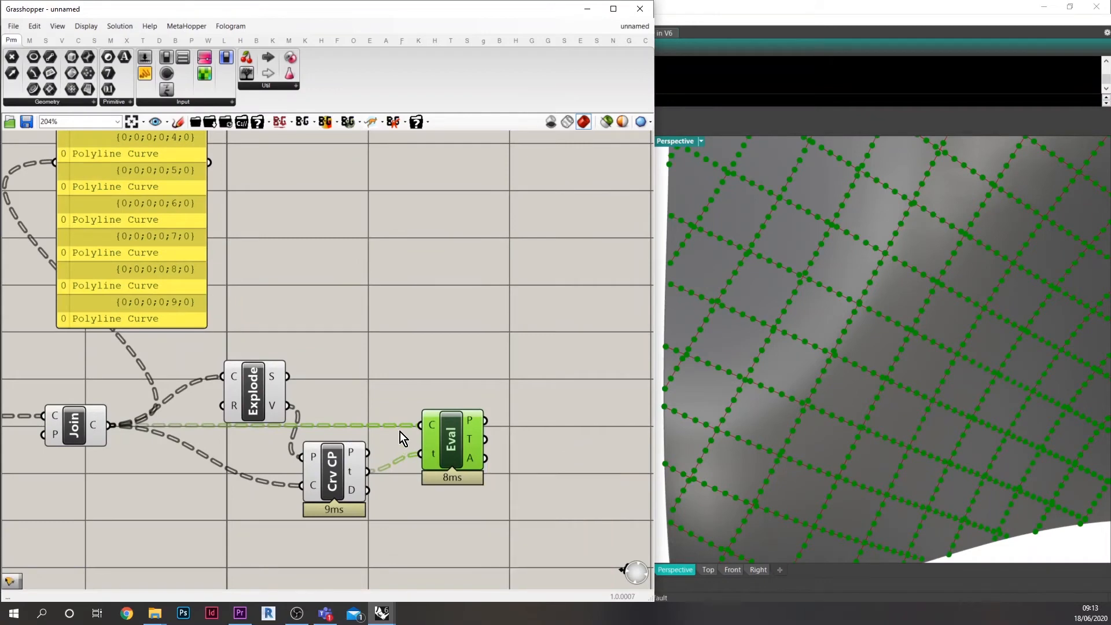
right_drag(401, 432, 423, 465)
scroll(463, 480, up, 2)
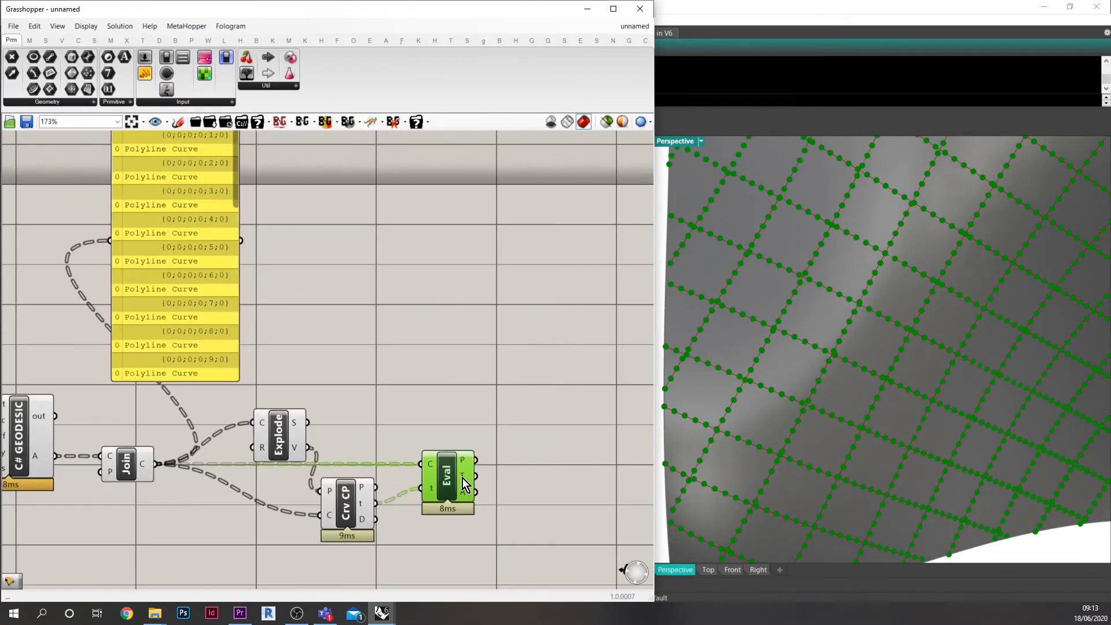
scroll(791, 451, up, 5)
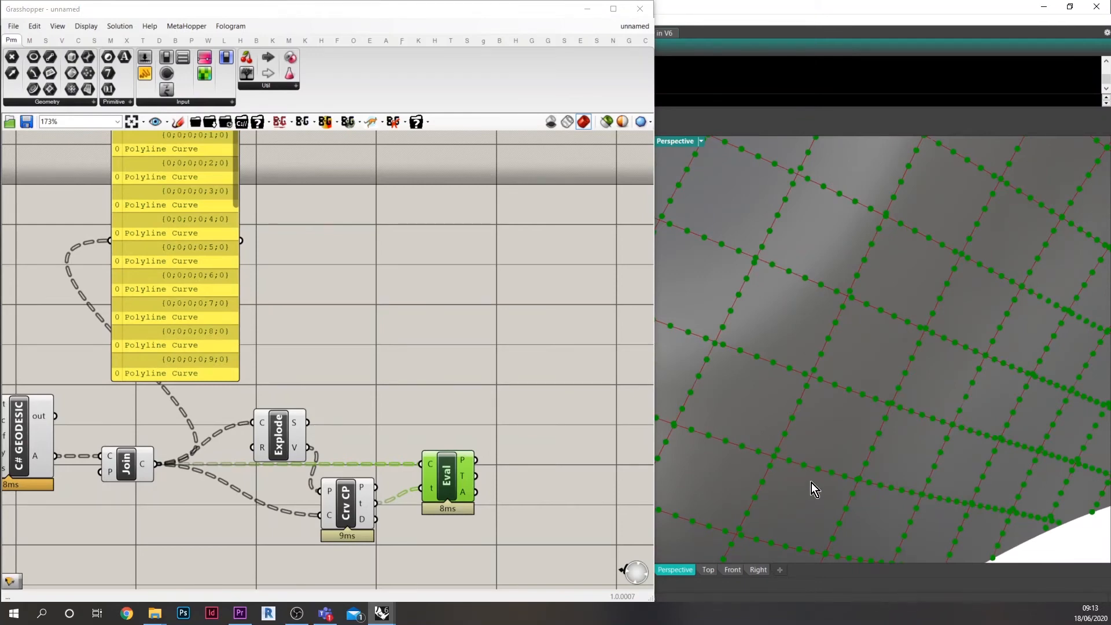
scroll(811, 483, up, 3)
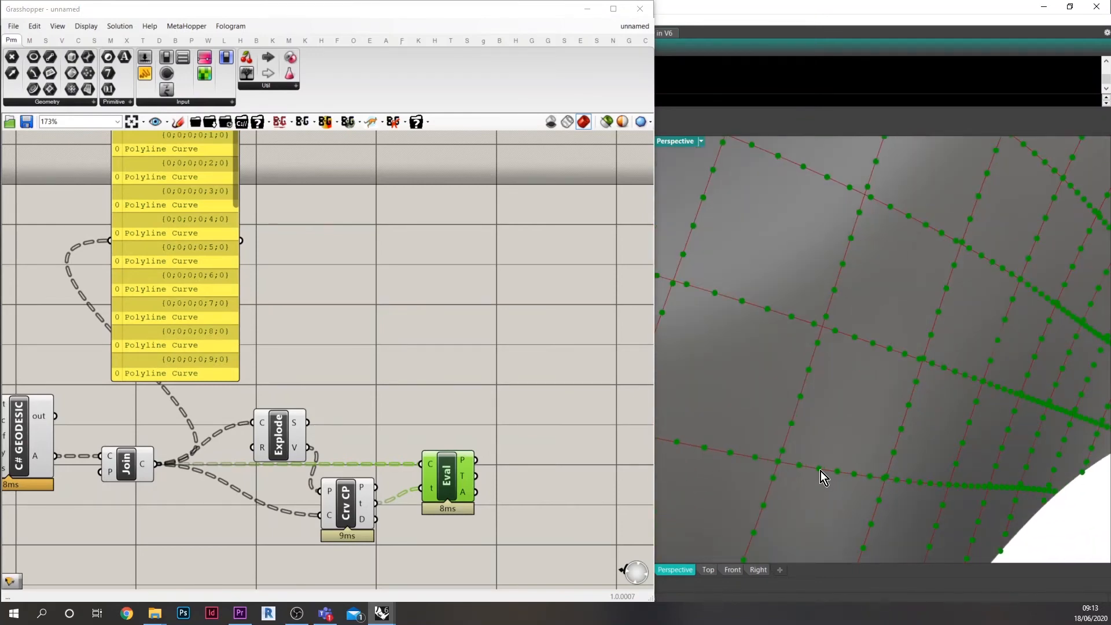
mouse_move(876, 502)
right_down()
mouse_move(864, 484)
mouse_move(886, 502)
mouse_move(870, 483)
right_up()
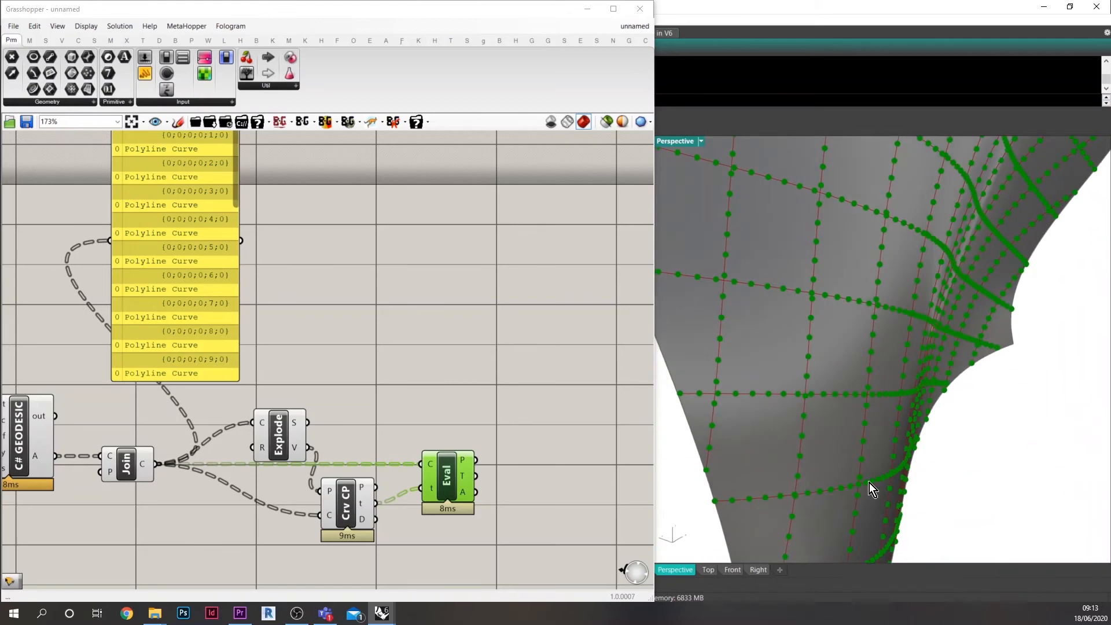
right_drag(980, 497, 853, 477)
scroll(365, 398, down, 2)
- Delete the panel that lists the joined curves
right_drag(357, 387, 412, 439)
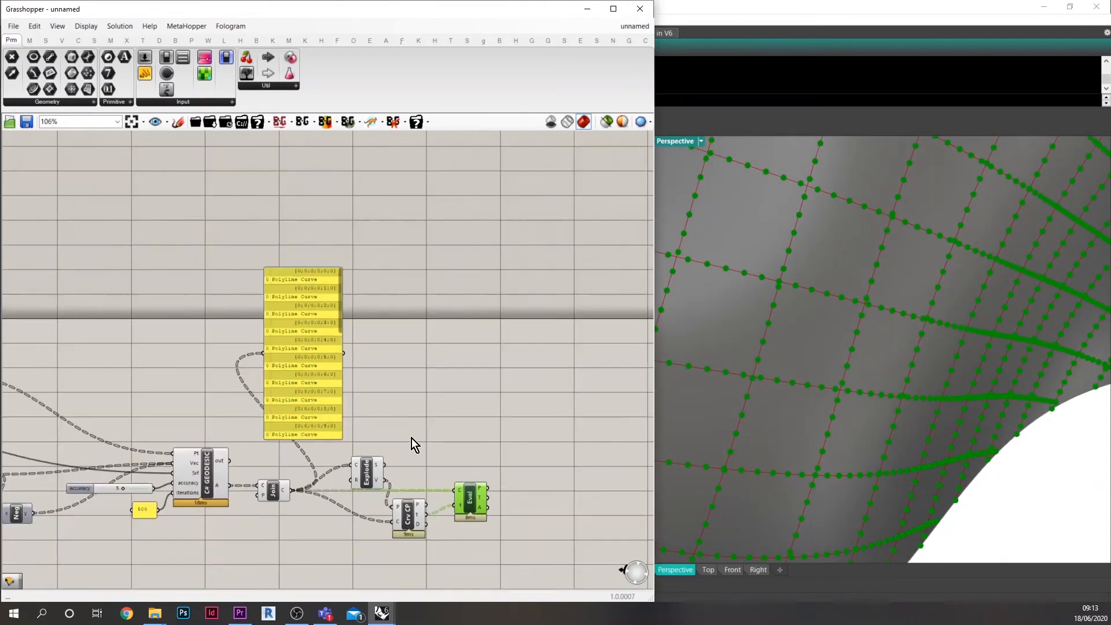
drag(322, 392, 370, 362)
right_drag(310, 408, 383, 419)
key(Delete)
- Copy the upstream Surface Closest Point and Evaluate Surface components to the area above Explode and Evaluate Curve
scroll(315, 416, down, 2)
scroll(245, 405, up, 3)
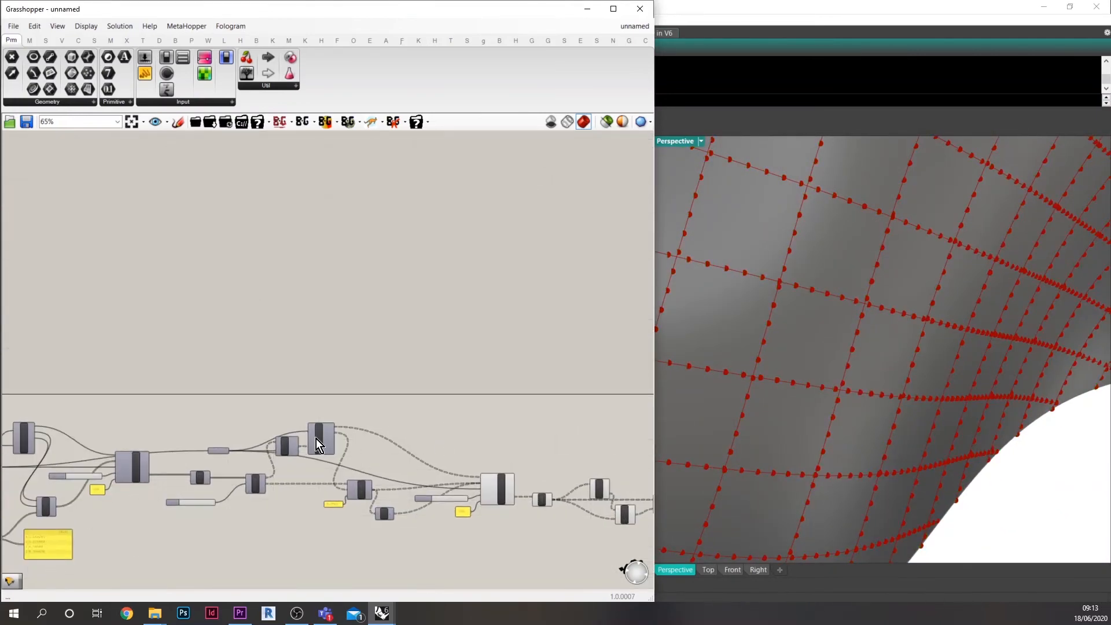
drag(261, 427, 561, 452)
scroll(283, 524, down, 4)
scroll(484, 546, up, 5)
scroll(560, 453, down, 2)
click(447, 460)
scroll(481, 463, down, 2)
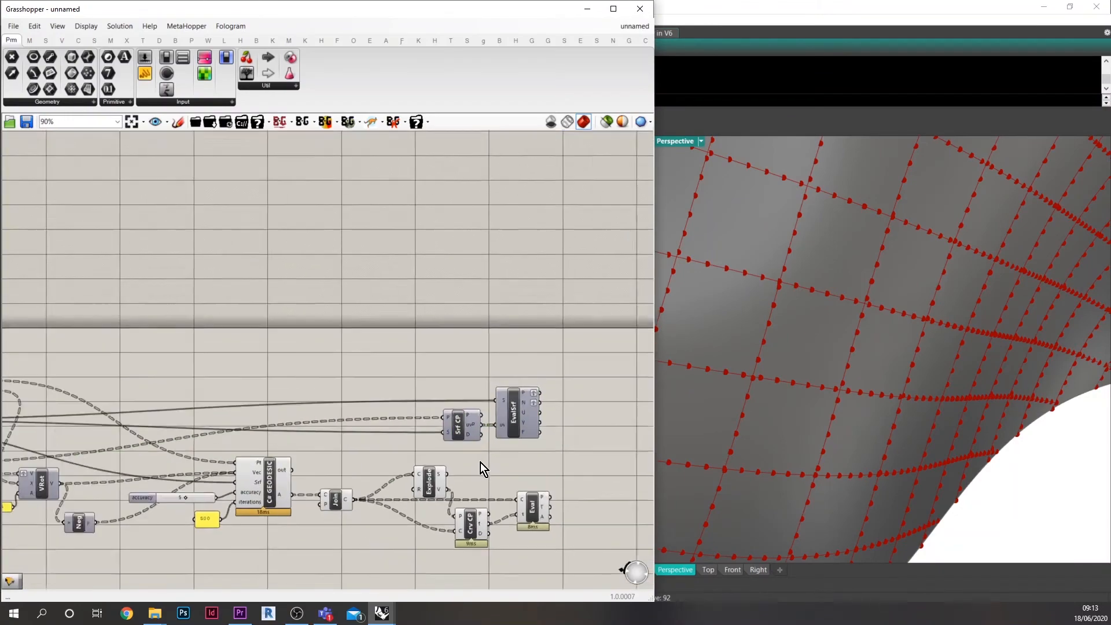
- Duplicate the Srf parameter near the copied components and connect it to the S inputs of Surface Closest Point and Evaluate Surface
right_drag(59, 429, 192, 440)
scroll(113, 451, up, 4)
click(151, 434)
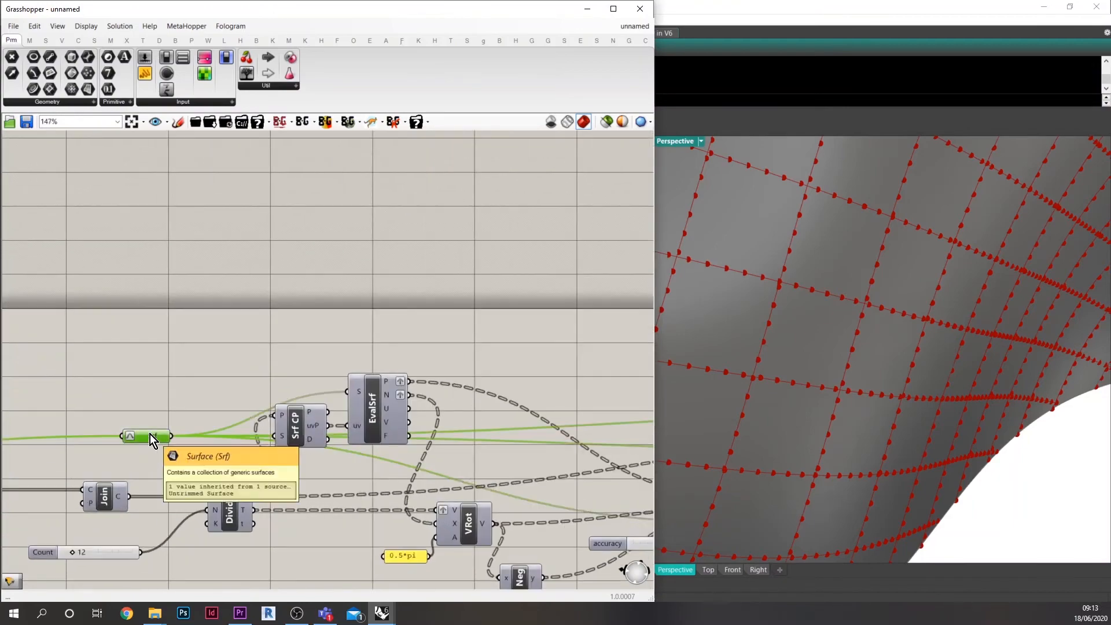
alt+drag(151, 434, 322, 374)
scroll(178, 451, down, 3)
scroll(478, 469, up, 4)
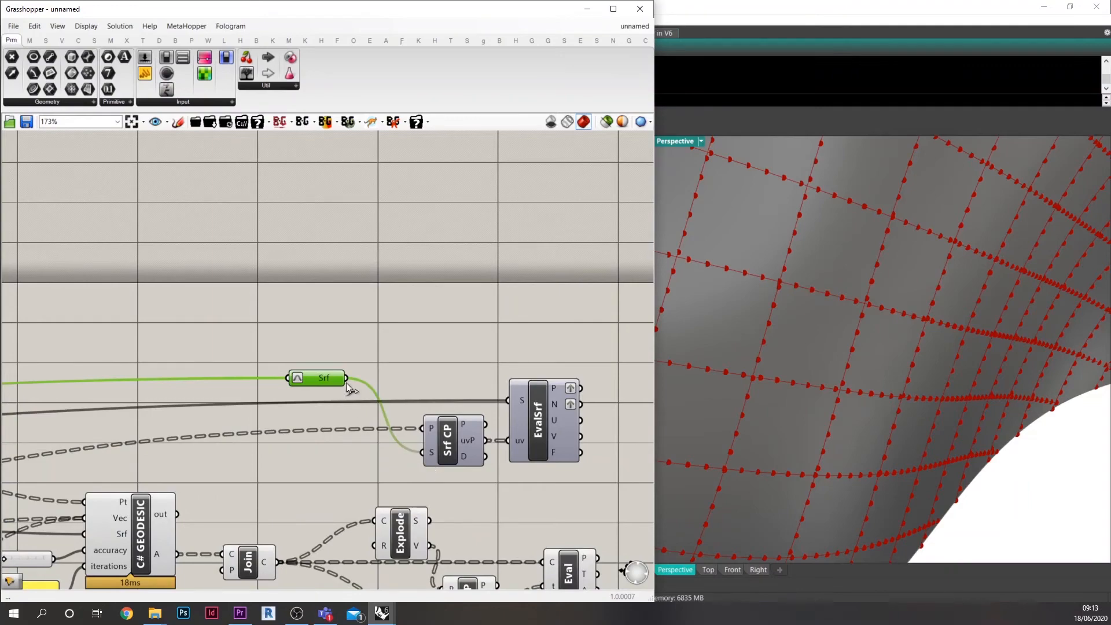
drag(490, 400, 508, 400)
scroll(458, 408, down, 6)
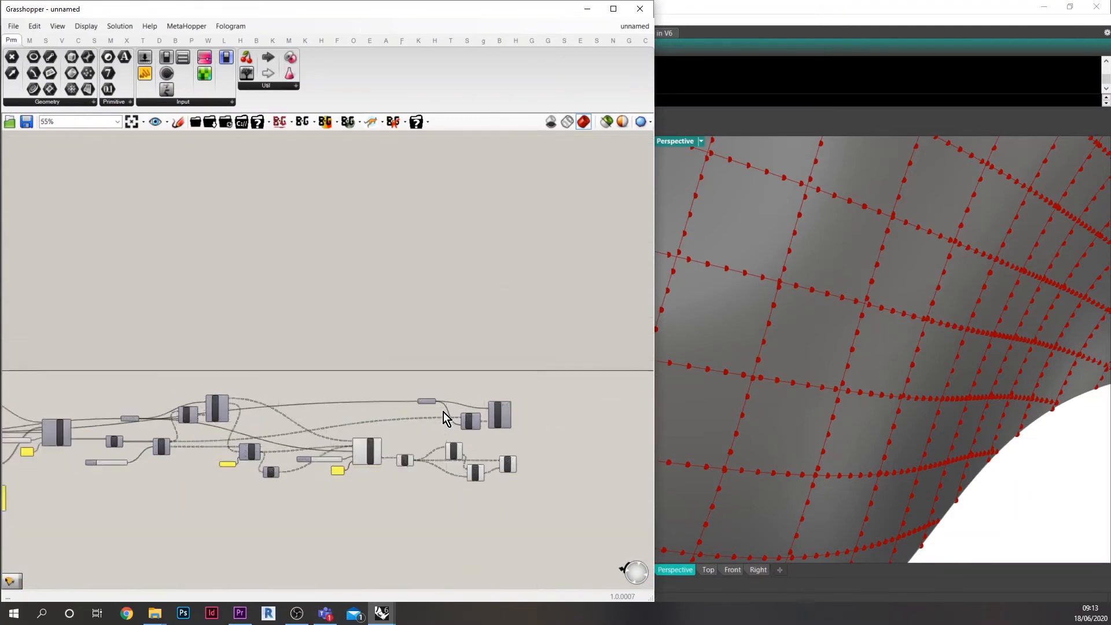
- Hide the incoming wire of the Srf parameter that feeds the copied Surface Closest Point and Evaluate Surface components
scroll(434, 405, up, 6)
right_click(449, 396)
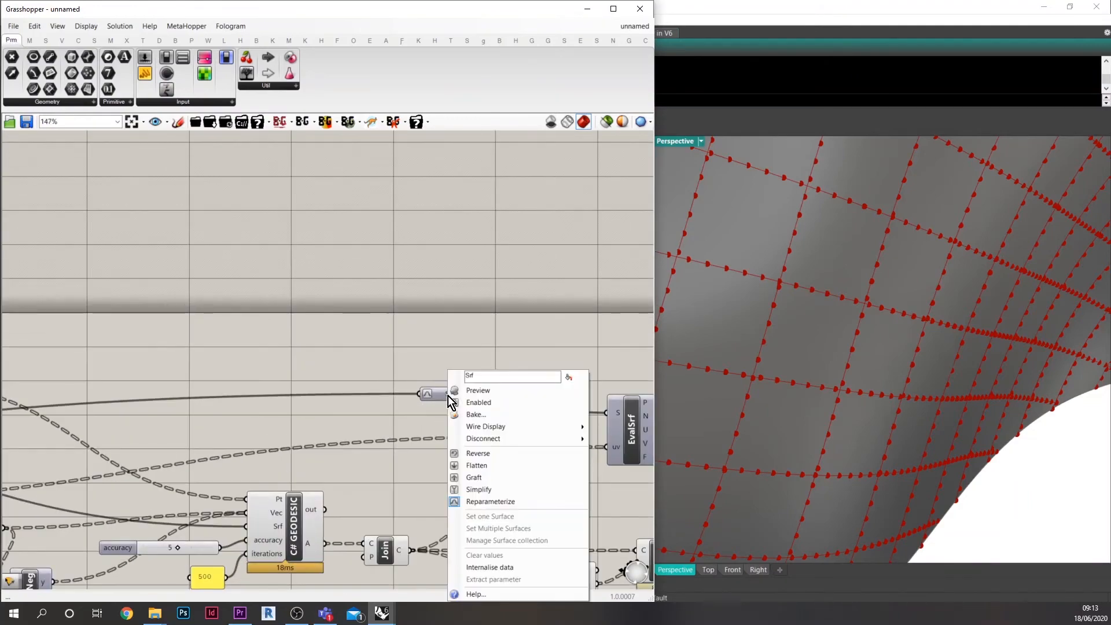
mouse_move(486, 426)
click(619, 454)
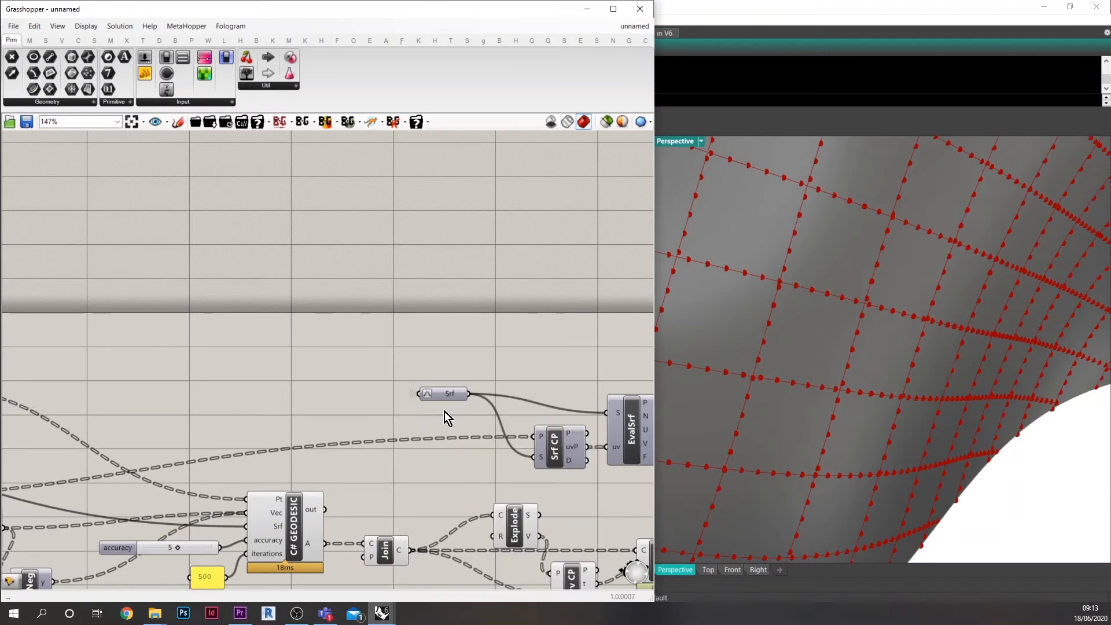
right_click(448, 397)
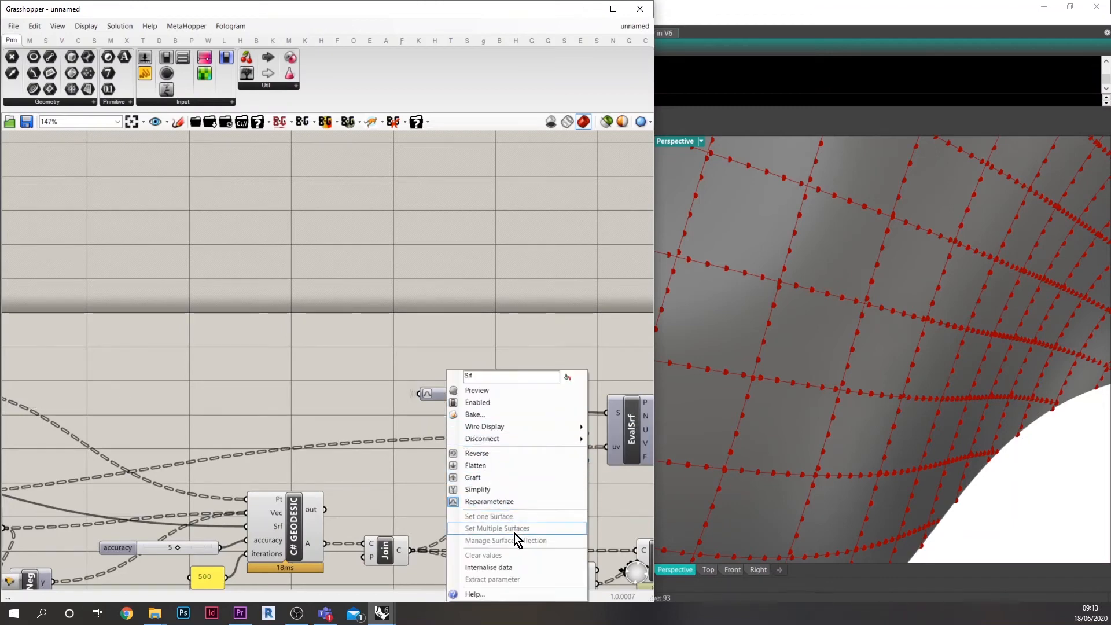
mouse_move(506, 427)
click(627, 454)
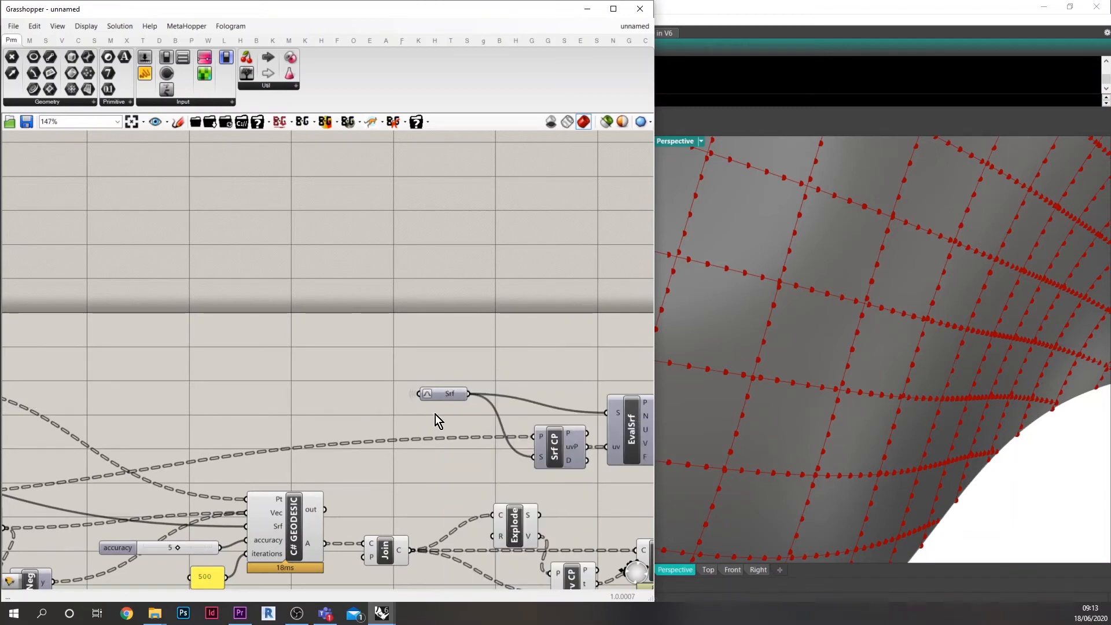
- Hide the incoming wire of the upstream Srf parameter beside the first Surface Closest Point and Evaluate Surface components
scroll(436, 415, down, 4)
scroll(145, 417, up, 4)
right_click(94, 436)
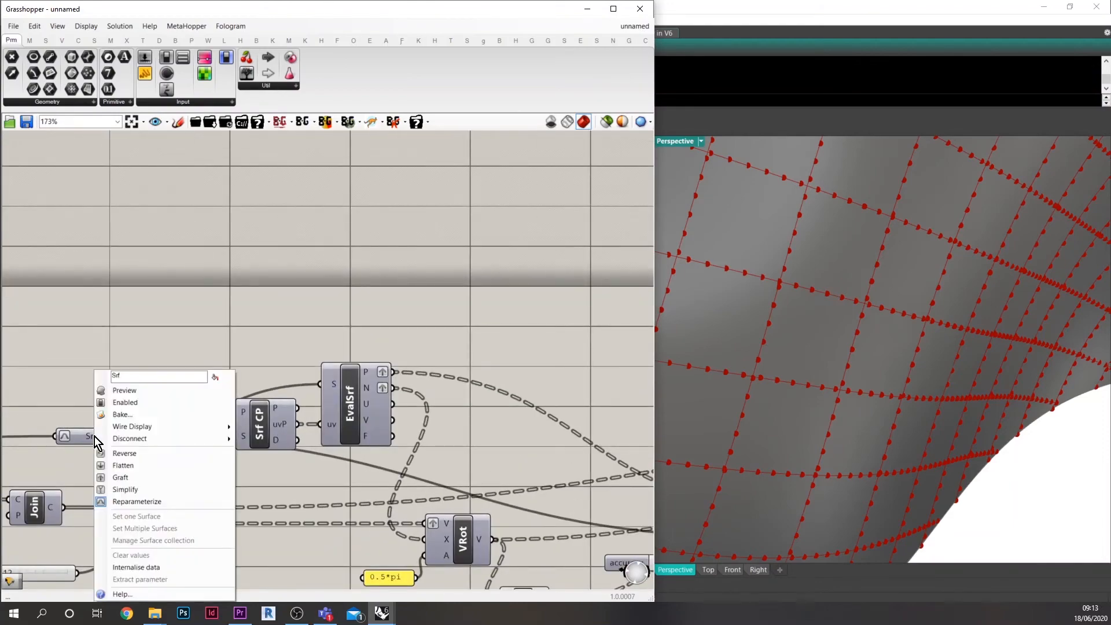
mouse_move(95, 428)
click(258, 451)
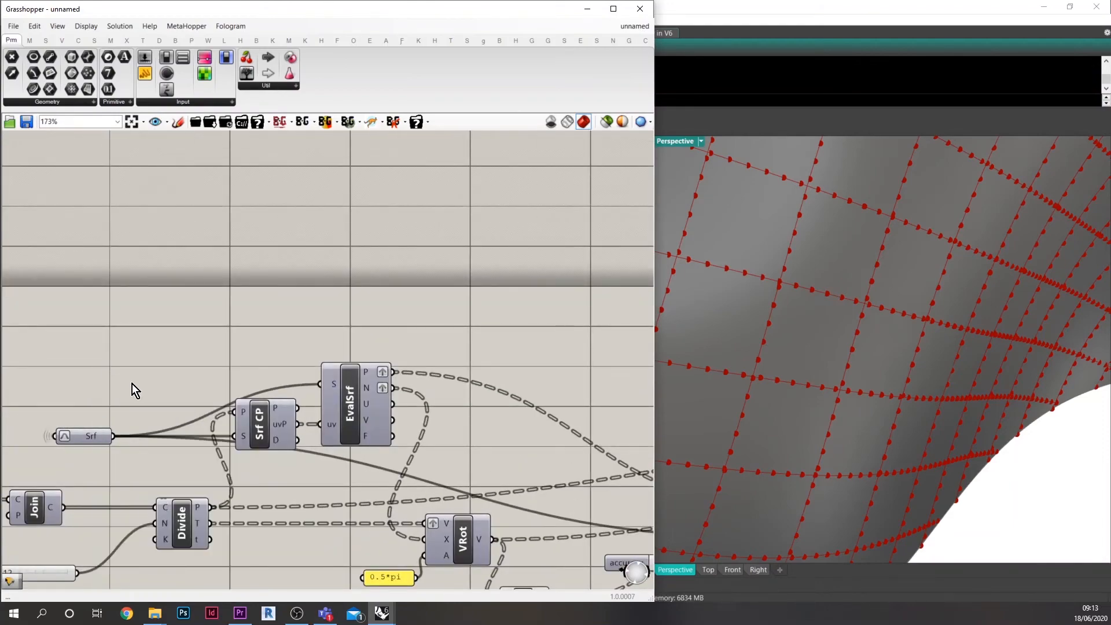
- Connect the V output of Explode to the P input of the copied Surface Closest Point, replacing its existing source
scroll(184, 415, down, 6)
right_drag(420, 446, 262, 443)
scroll(433, 445, up, 4)
right_drag(481, 447, 376, 447)
click(381, 391)
scroll(353, 429, up, 1)
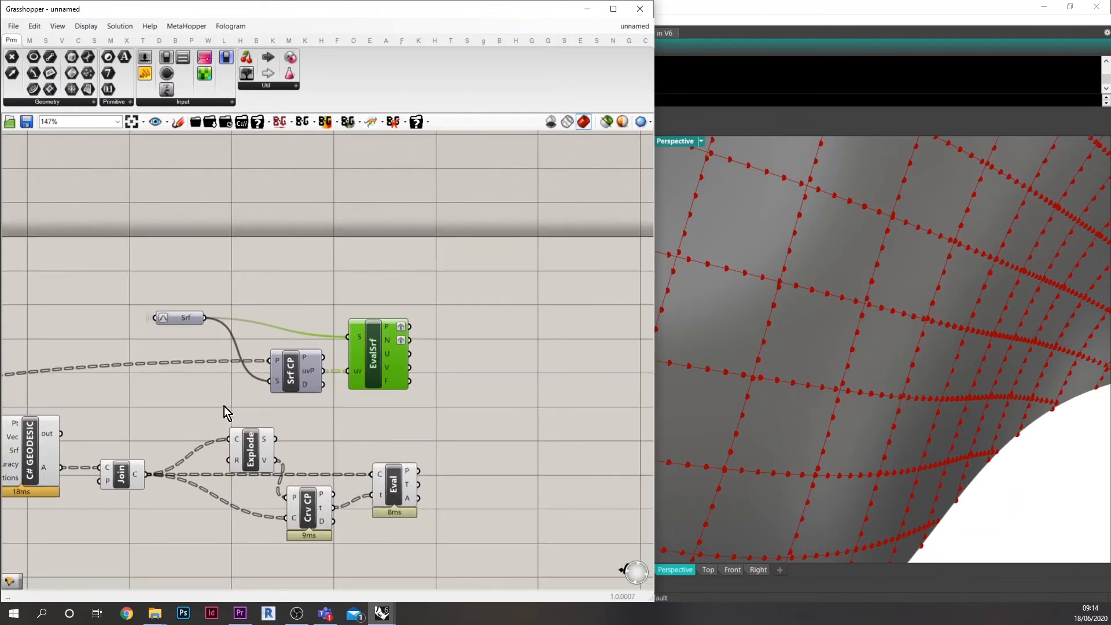
right_drag(224, 406, 293, 408)
click(293, 408)
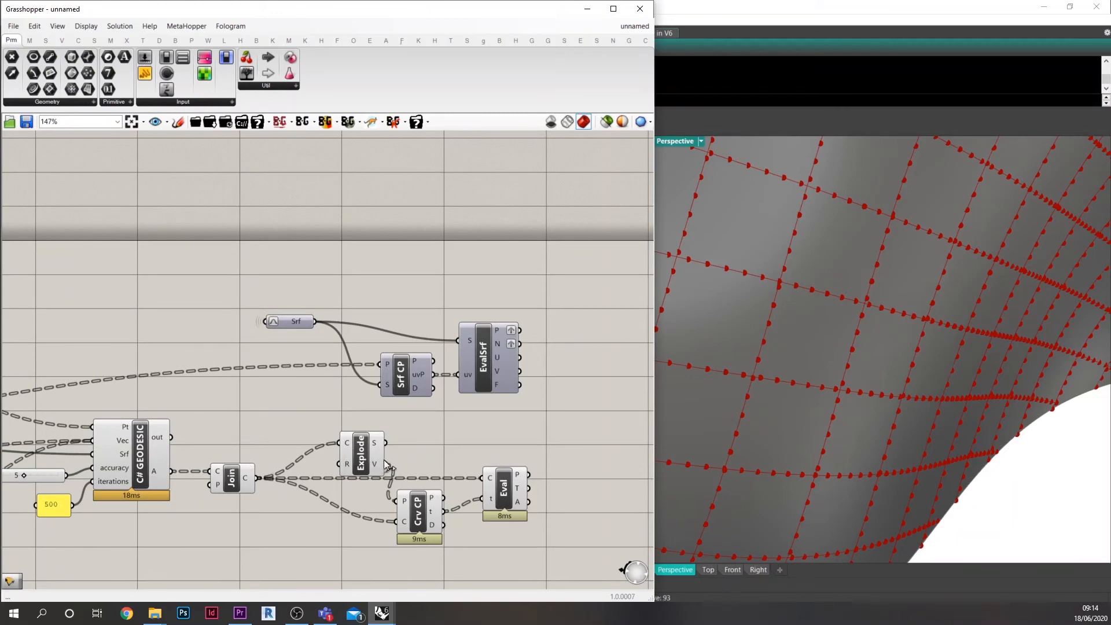
drag(389, 357, 389, 357)
right_drag(464, 434, 391, 454)
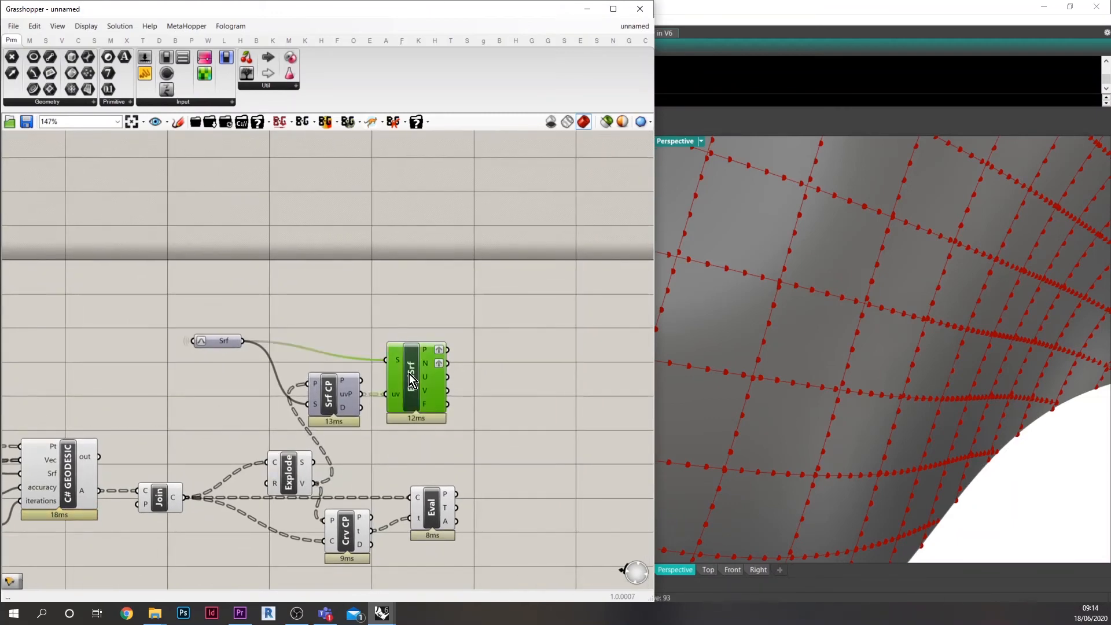
- Turn on the preview of the copied Evaluate Surface component
scroll(410, 374, up, 1)
middle_click(411, 372)
click(429, 348)
right_drag(475, 421, 399, 403)
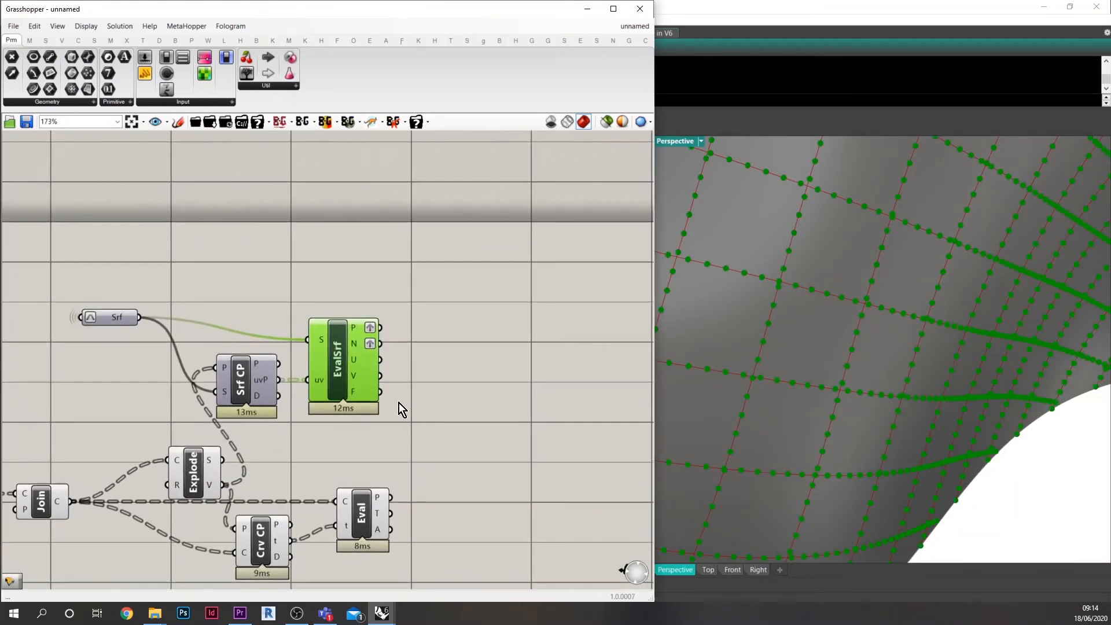
- Remove the graft from the copied Evaluate Surface's P and N outputs and align the component above Evaluate Curve
right_click(355, 341)
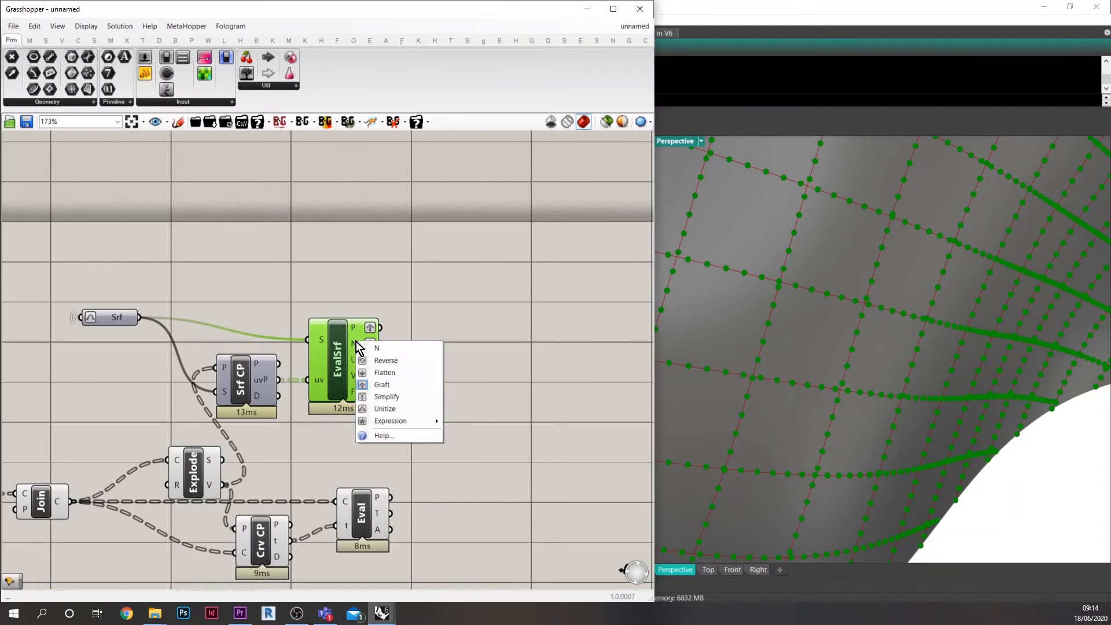
key(Escape)
key(ctrl+z)
key(ctrl+z)
click(408, 371)
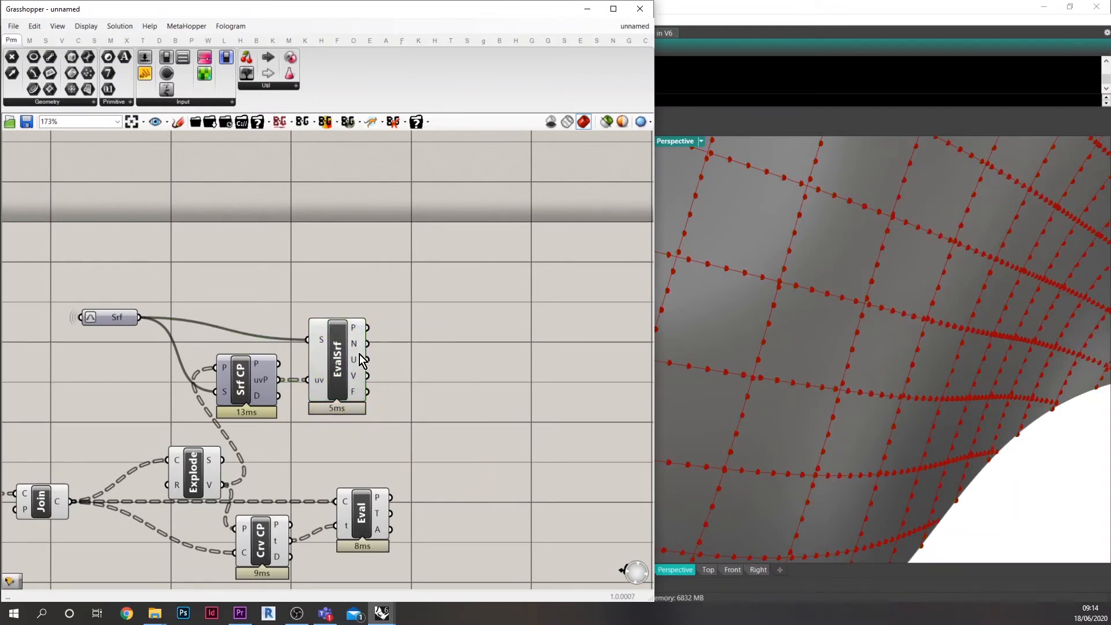
drag(339, 358, 364, 354)
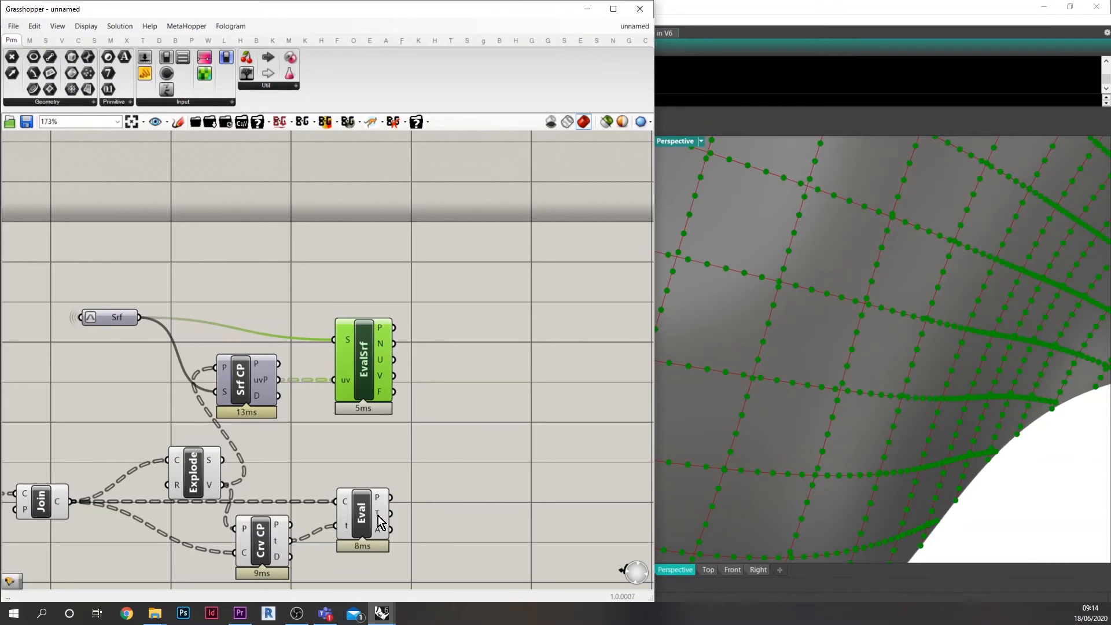
mouse_move(379, 521)
right_drag(372, 414, 473, 414)
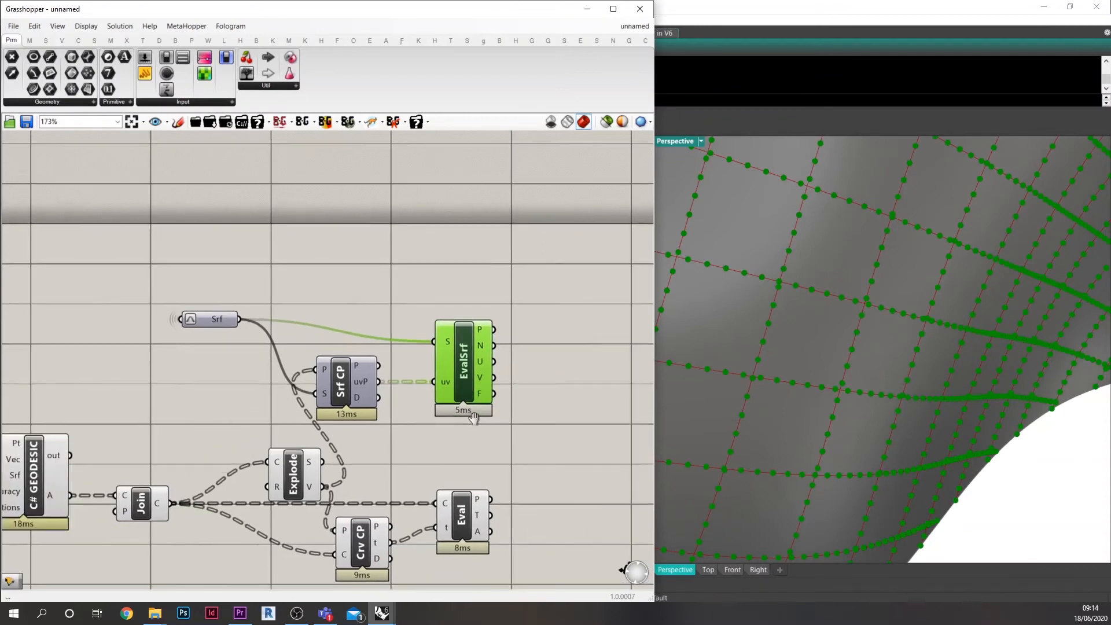
- Copy the upstream VRot component with its 0.5*pi panel to the area beyond Evaluate Surface and Evaluate Curve
scroll(509, 420, down, 3)
right_drag(74, 422, 223, 414)
scroll(214, 445, up, 2)
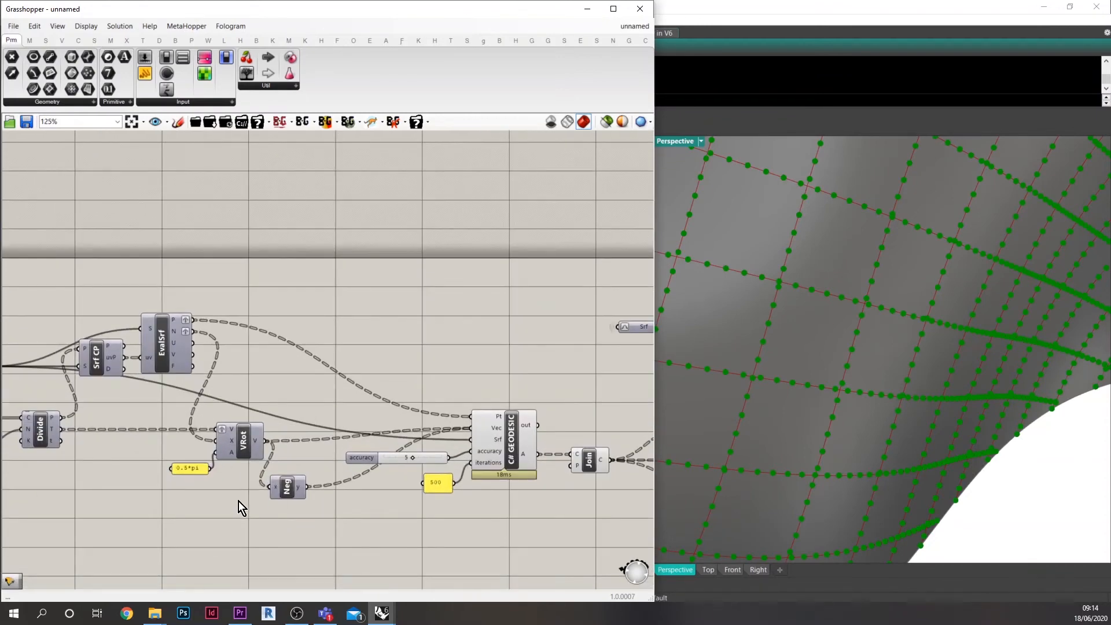
drag(239, 502, 330, 461)
key(ctrl+c)
key(ctrl+v)
scroll(203, 471, down, 5)
scroll(498, 452, up, 2)
scroll(422, 451, up, 5)
- Ungraft the copied VRot's V input, then connect Evaluate Curve's T output to V and Evaluate Surface's N output to X
click(325, 434)
right_click(325, 446)
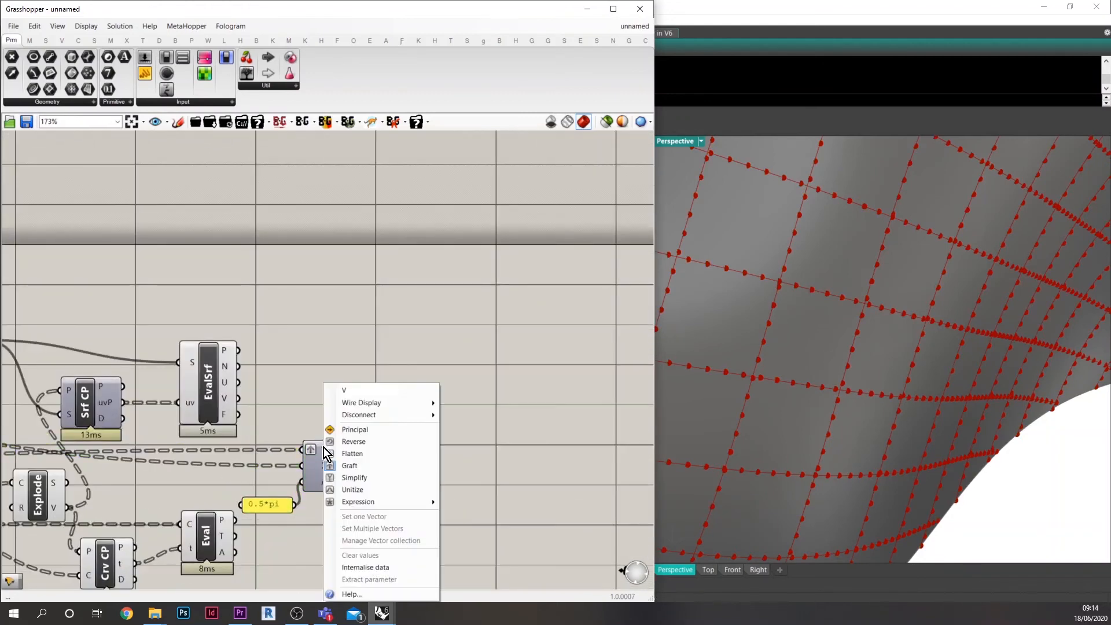
click(327, 444)
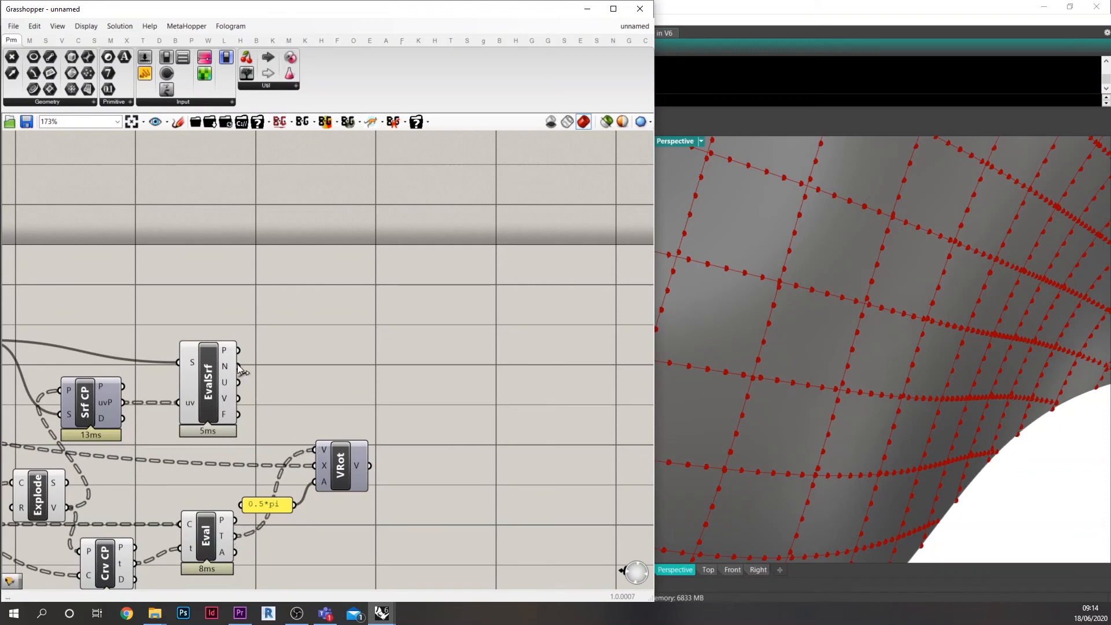
drag(312, 460, 314, 465)
right_drag(350, 515, 277, 428)
drag(330, 490, 198, 370)
drag(270, 386, 326, 440)
click(335, 360)
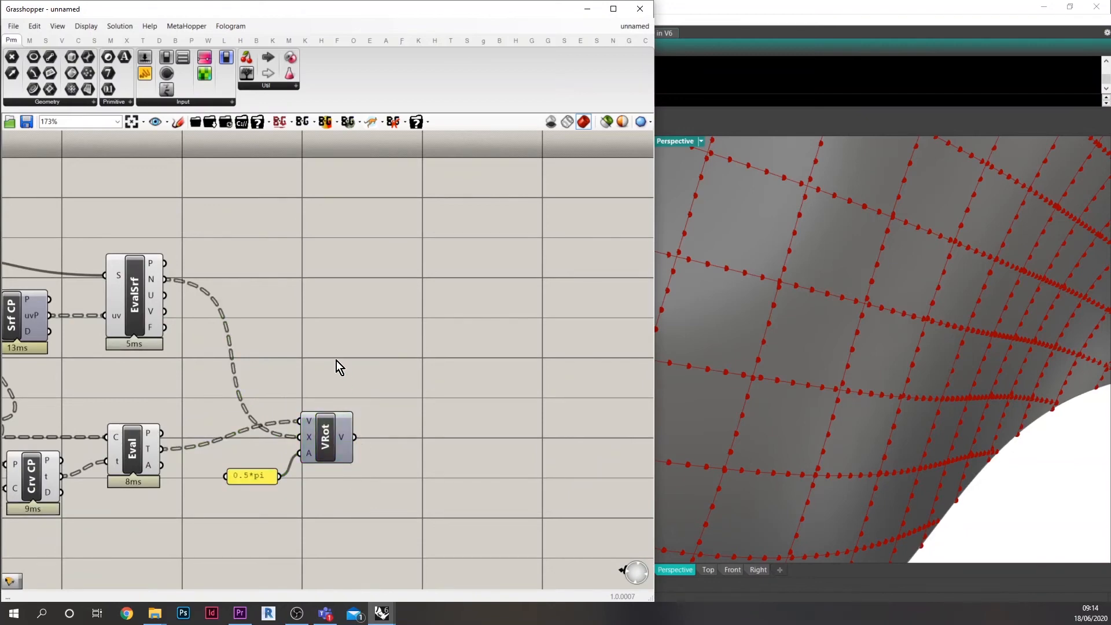
- Add a Line SDL component and place it after the copied VRot
right_drag(364, 392, 444, 407)
double_click(443, 408)
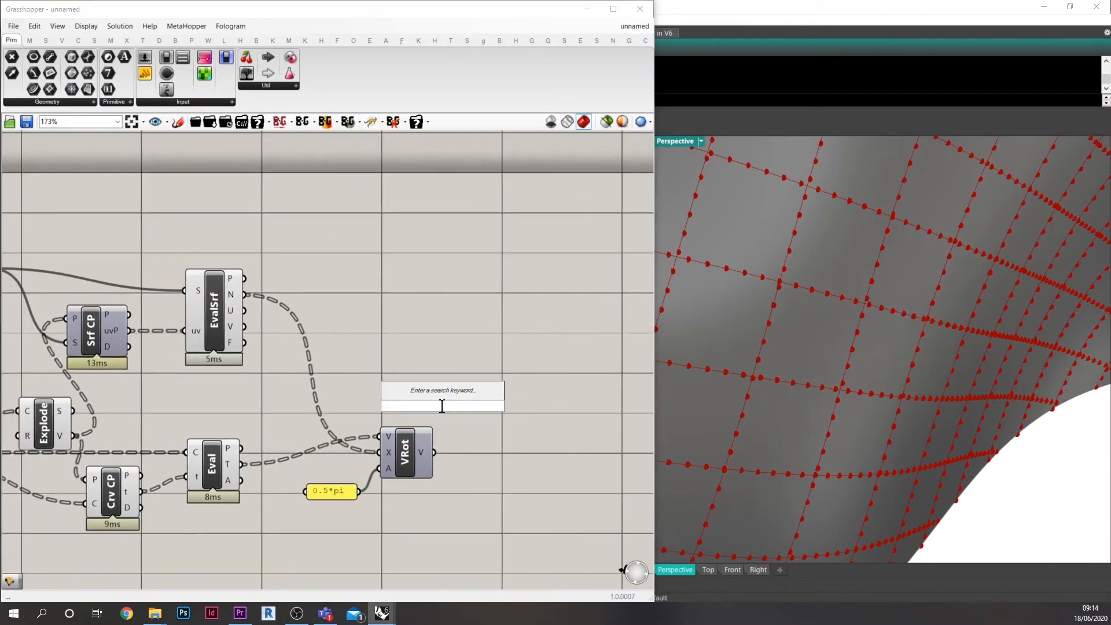
text(sdl)
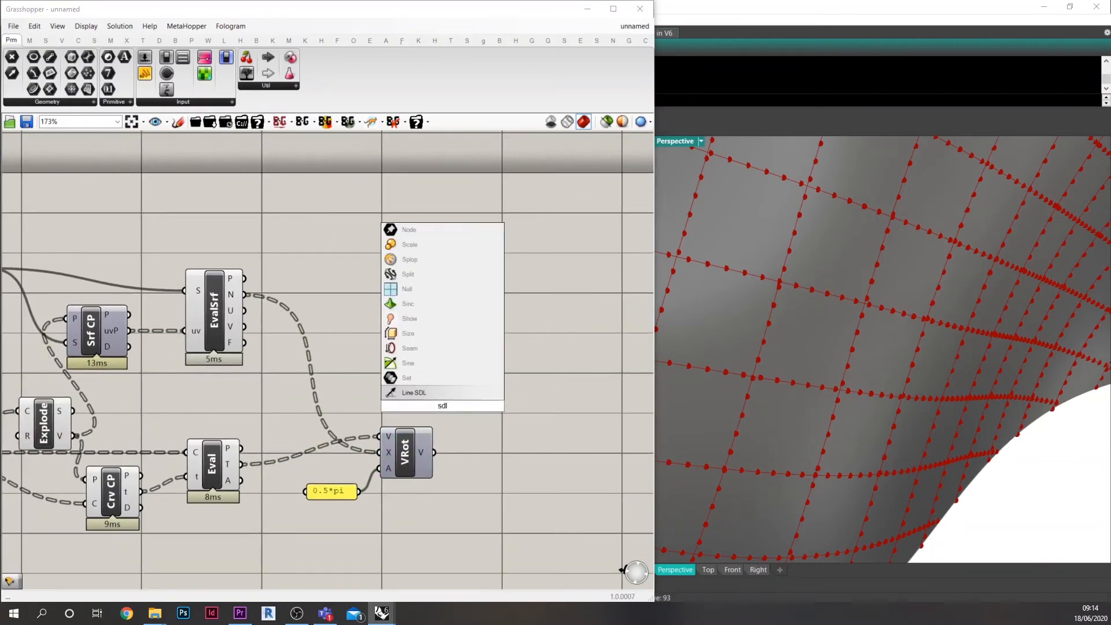
click(434, 393)
drag(433, 395, 501, 451)
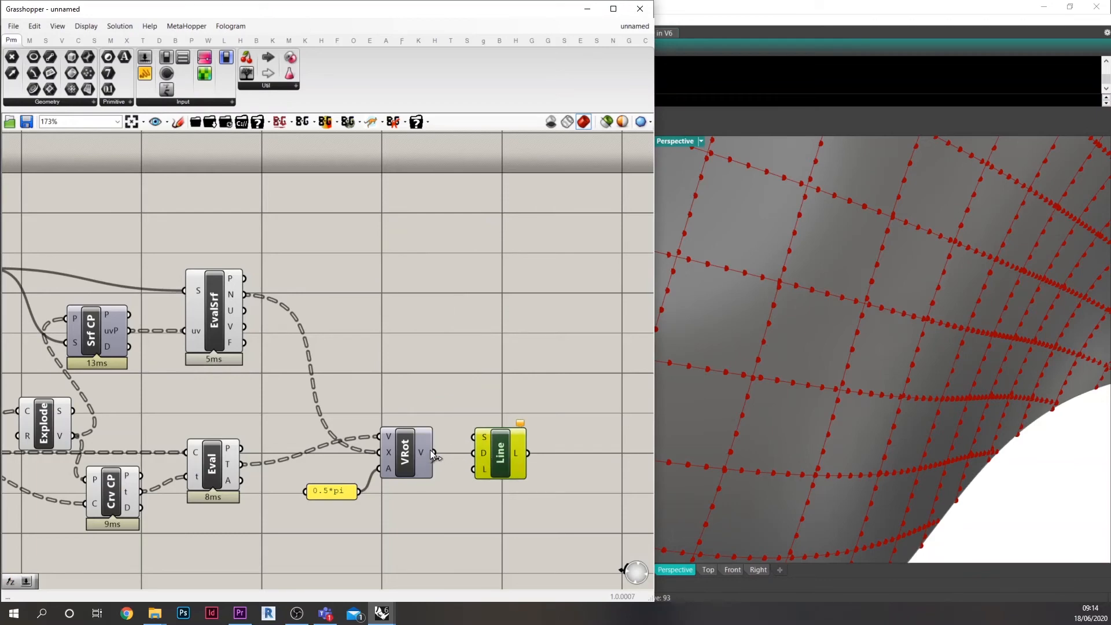
- Connect VRot's V output to the Line's D input and Explode's V output to its S input
scroll(367, 429, down, 2)
scroll(296, 455, up, 2)
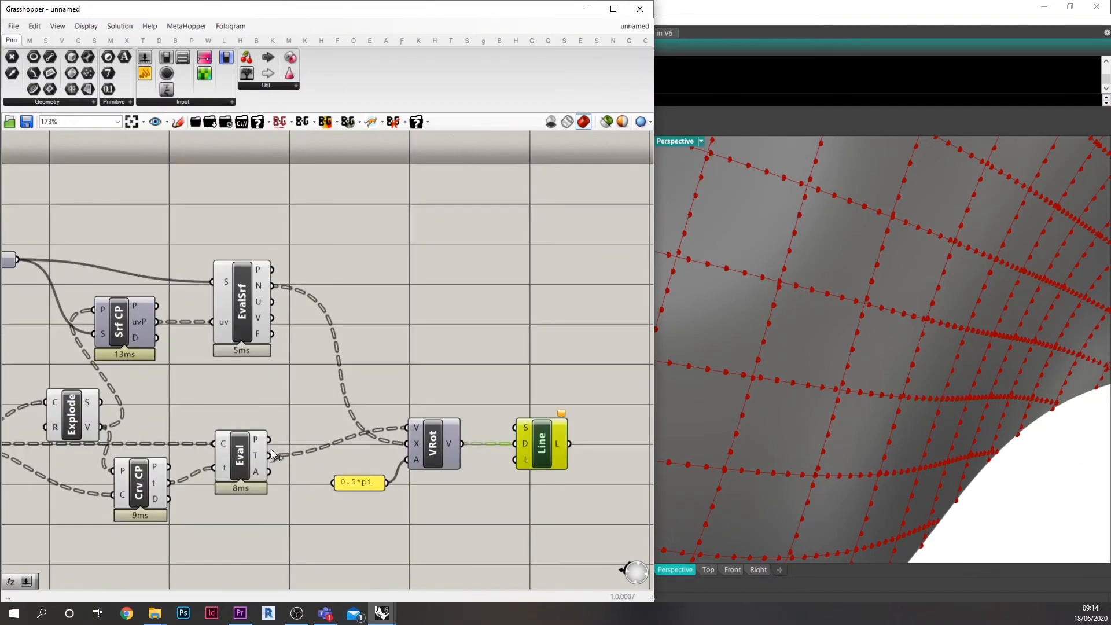
right_drag(258, 434, 336, 429)
scroll(336, 428, down, 1)
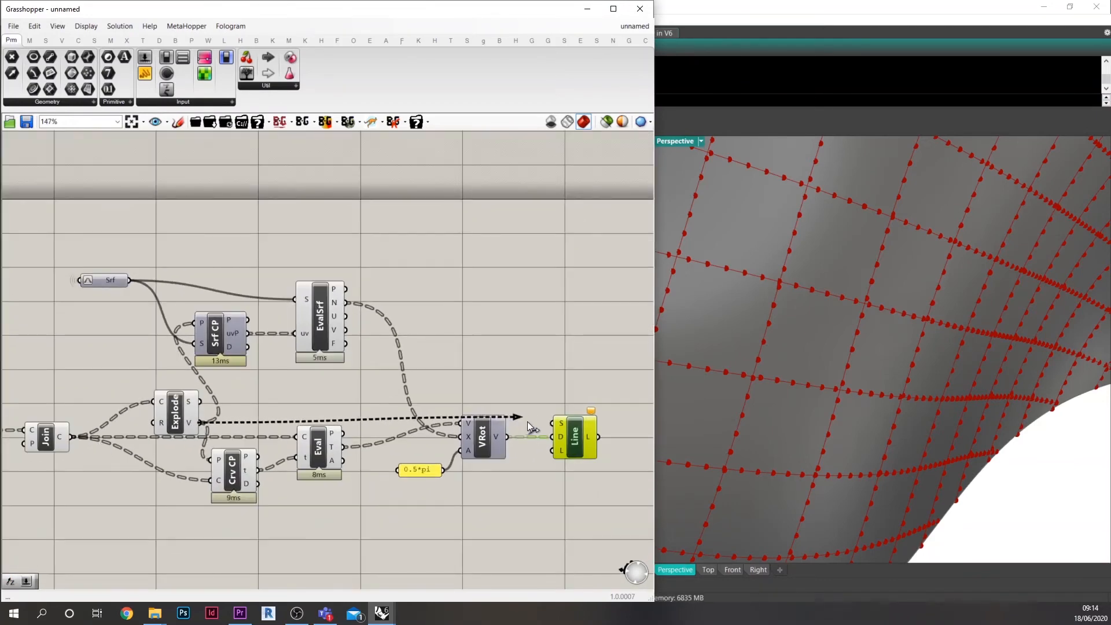
right_drag(585, 425, 429, 467)
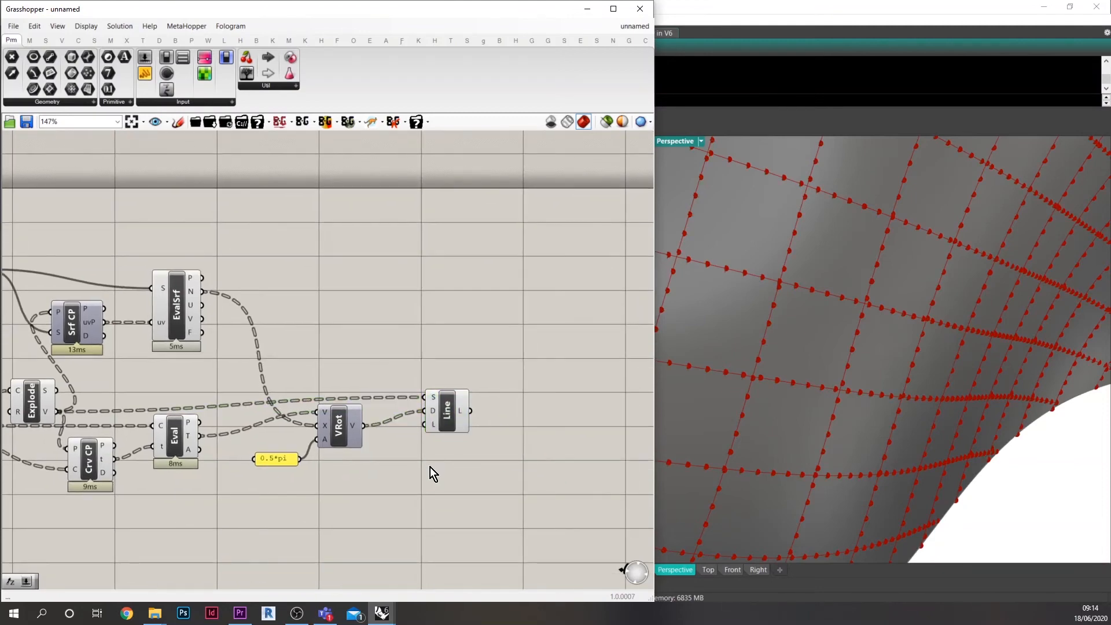
- Add a number slider from the value 15, connect it to the Line's L input and set it to 8
double_click(429, 467)
text(15)
key(Return)
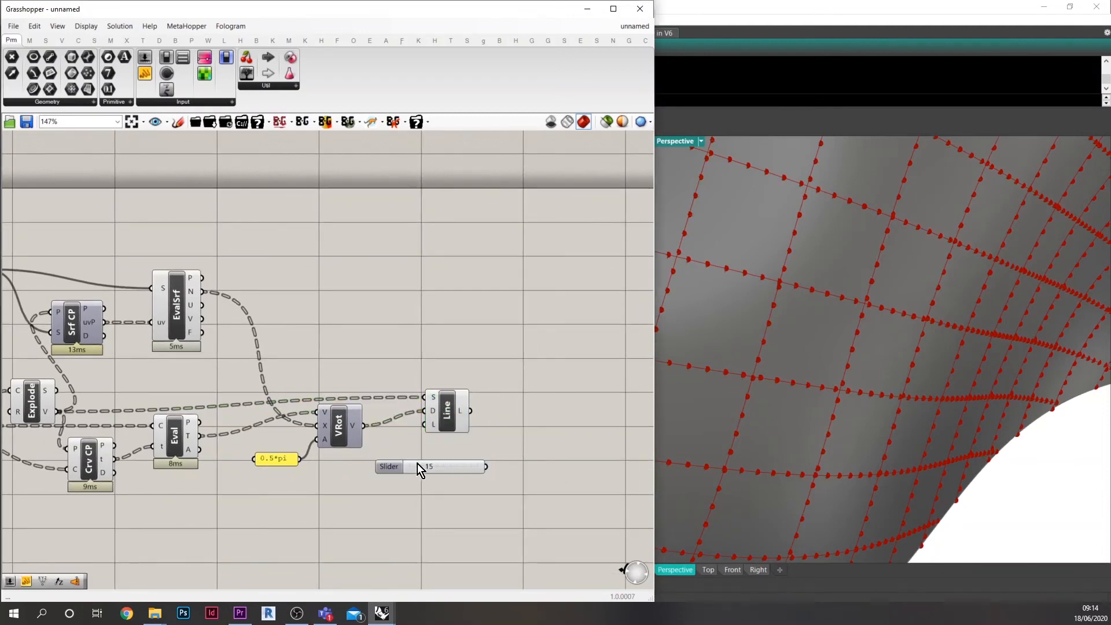
scroll(484, 460, up, 1)
drag(443, 427, 407, 479)
scroll(399, 477, up, 5)
scroll(408, 443, down, 3)
scroll(480, 452, down, 2)
right_drag(521, 398, 415, 395)
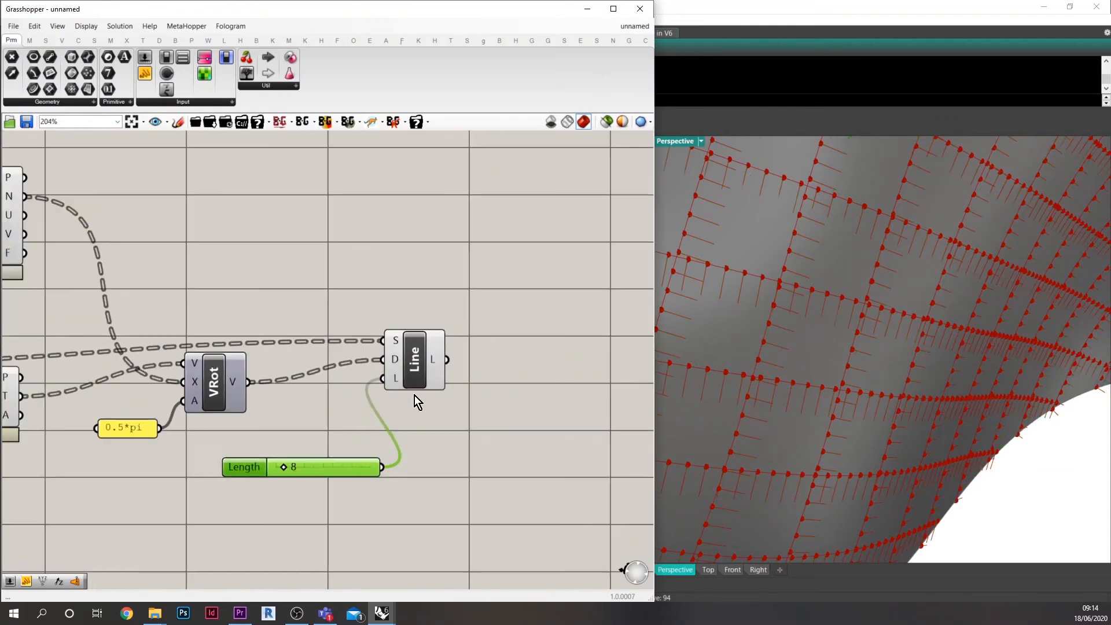
- Add a Loft component after the Line and connect the Line's L output to its C input
right_drag(510, 378, 440, 426)
double_click(440, 425)
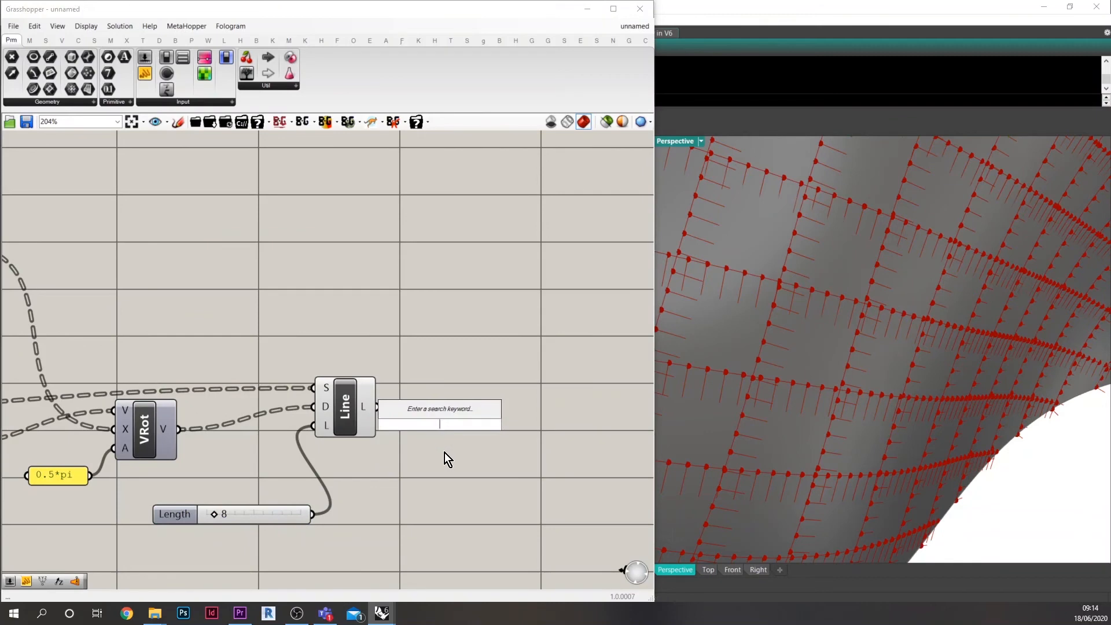
text(loft)
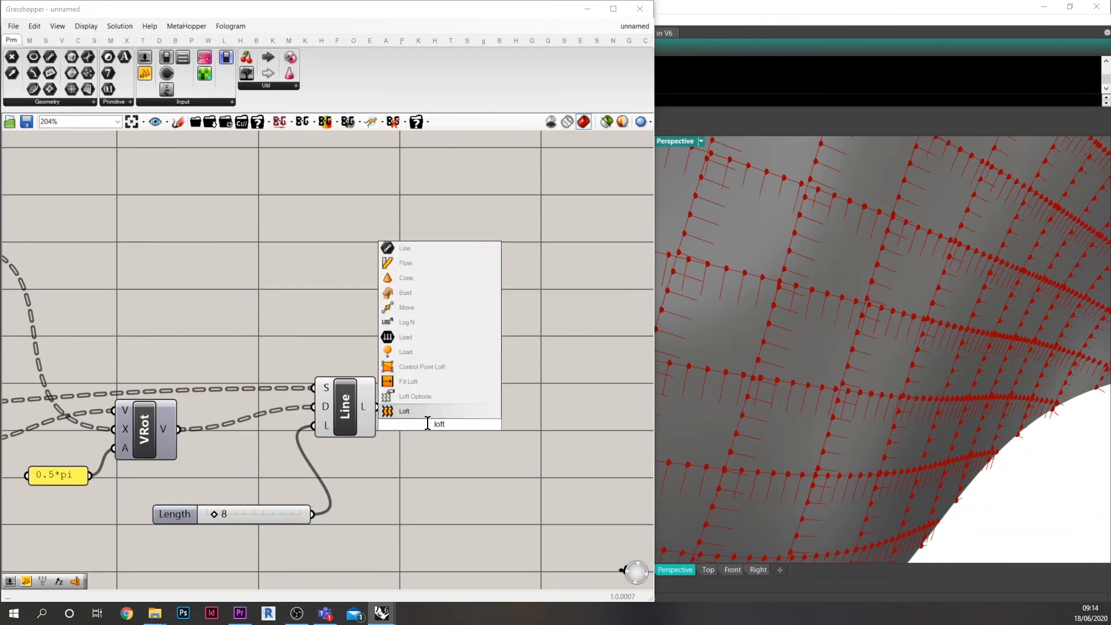
click(422, 413)
drag(378, 407, 434, 411)
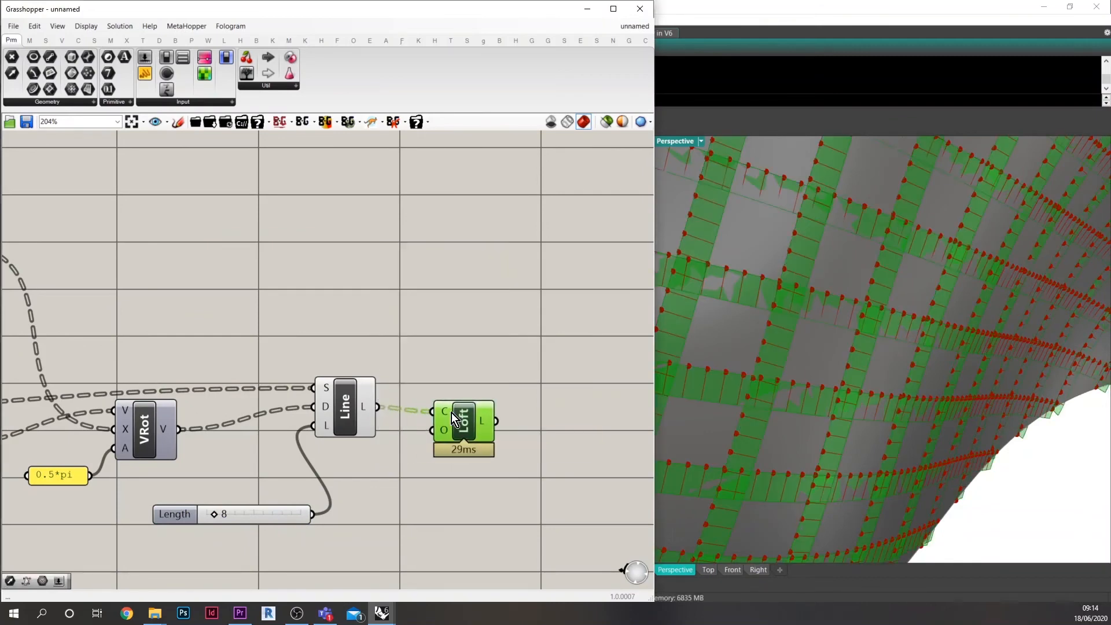
click(458, 470)
- Turn off the preview of all components from C# GEODESIC through Line
scroll(749, 395, up, 5)
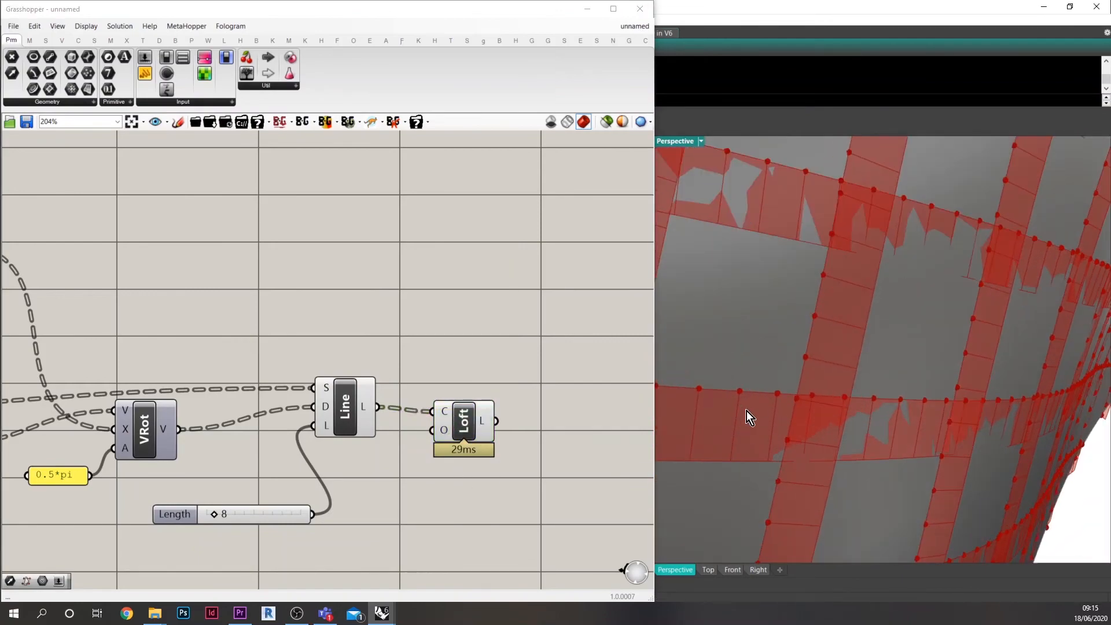
scroll(747, 411, down, 3)
right_drag(800, 416, 818, 433)
scroll(812, 407, down, 5)
scroll(547, 435, down, 4)
scroll(510, 471, down, 4)
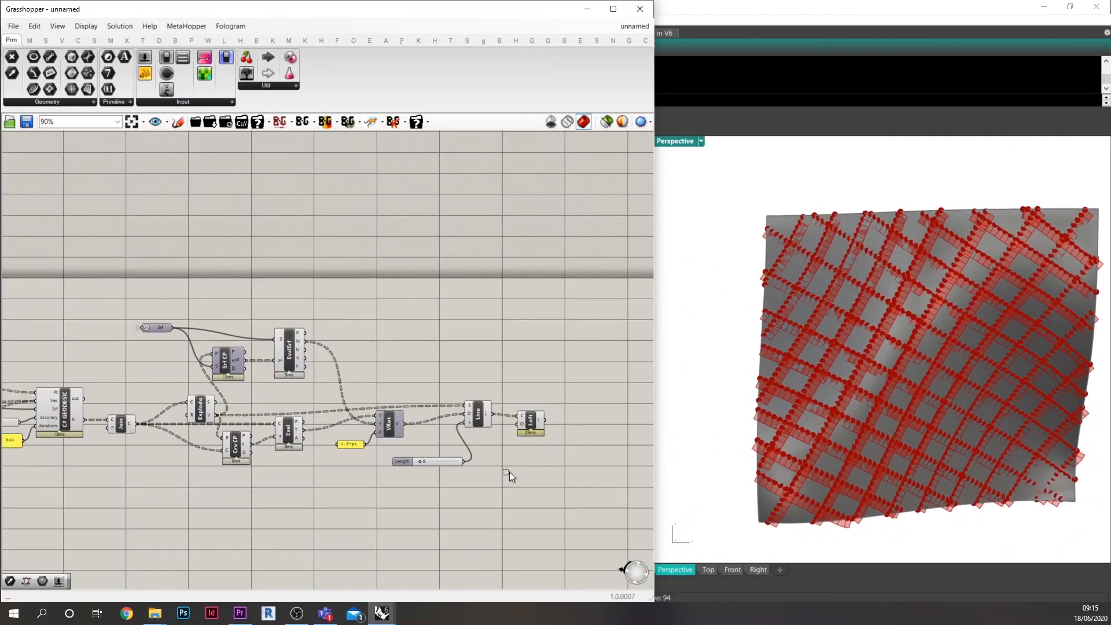
drag(509, 467, 254, 386)
middle_click(388, 358)
click(425, 321)
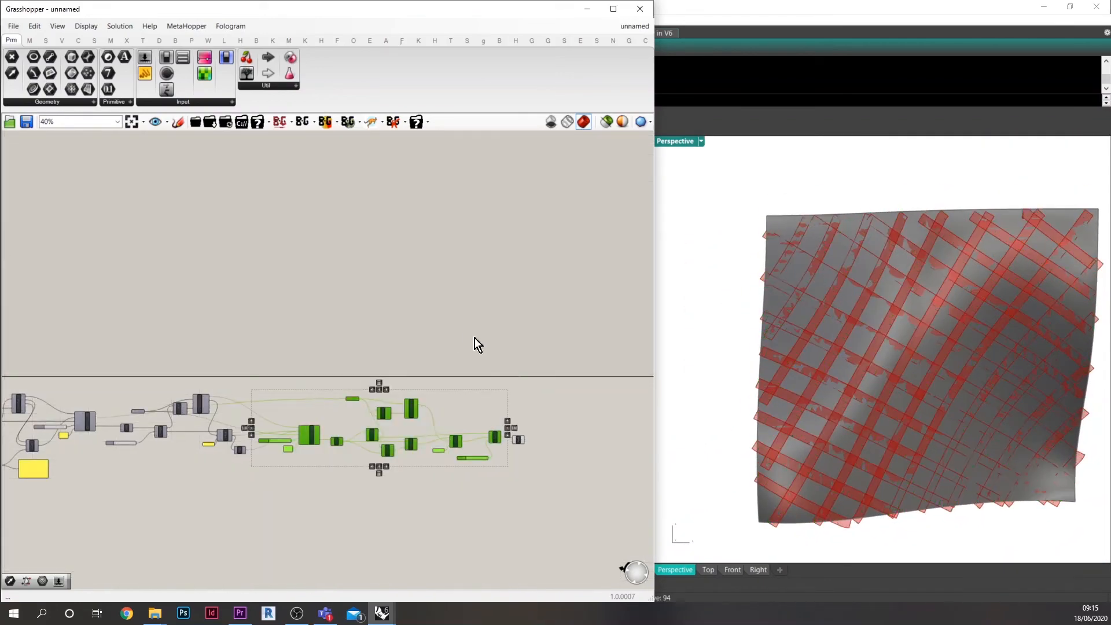
click(475, 339)
- Switch the Perspective viewport to Wireframe display and examine the lofted strips from different angles and up close
right_drag(482, 404, 413, 396)
scroll(428, 436, up, 6)
right_drag(512, 388, 463, 400)
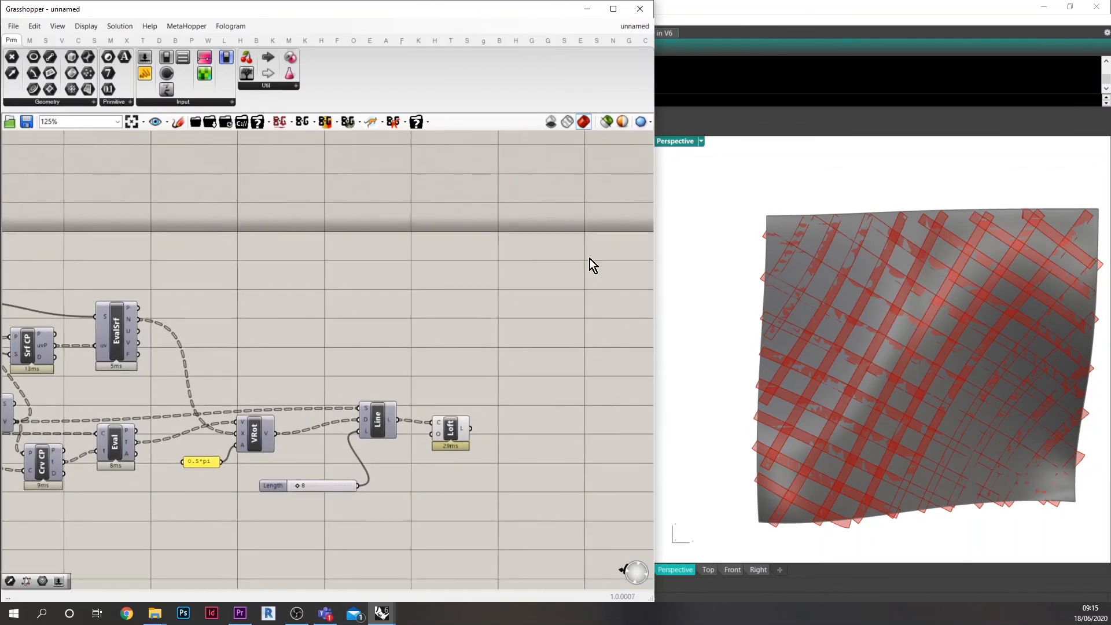
click(700, 144)
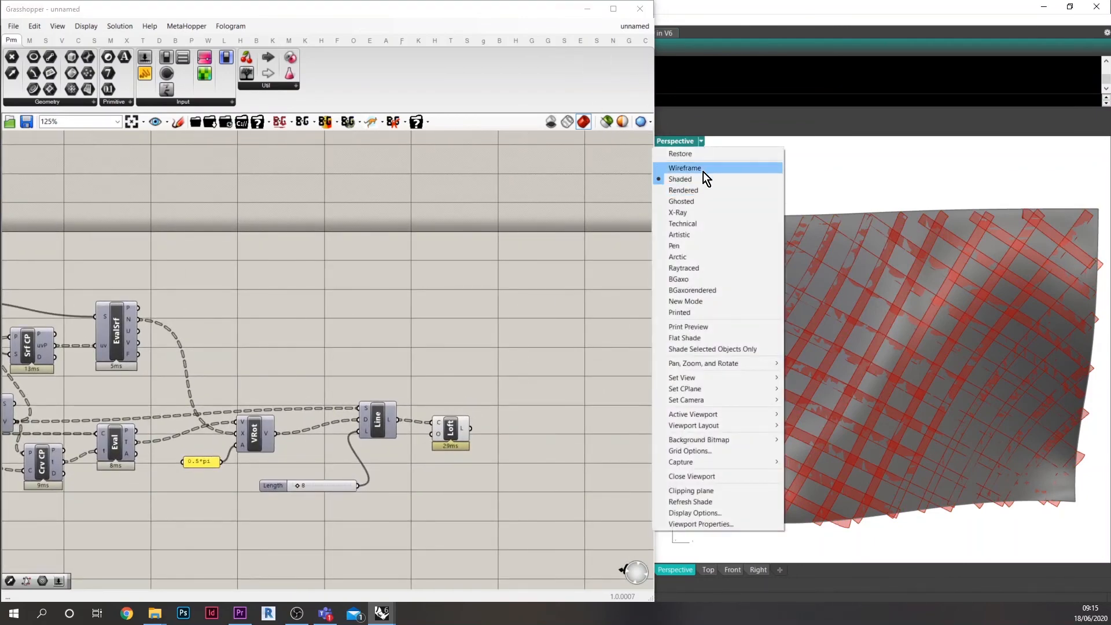
click(703, 169)
right_drag(827, 373, 810, 429)
scroll(870, 450, down, 4)
scroll(881, 429, up, 2)
right_drag(881, 426, 826, 372)
scroll(922, 335, up, 3)
right_drag(921, 335, 750, 439)
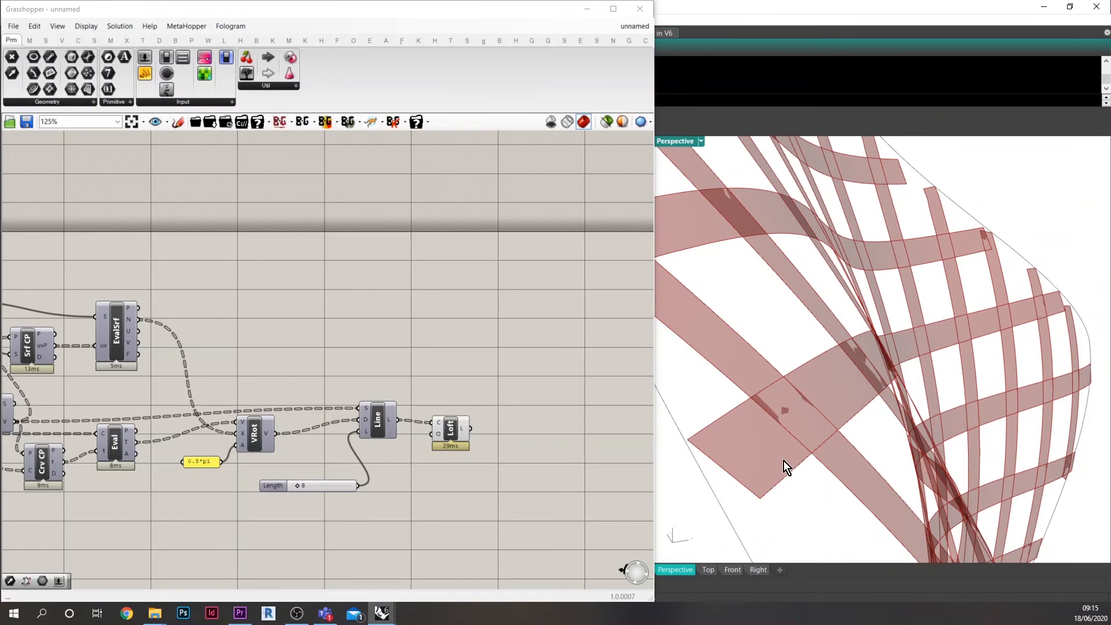
- Examine the lofted strips from several angles, up close and across the whole surface
right_drag(786, 464, 842, 418)
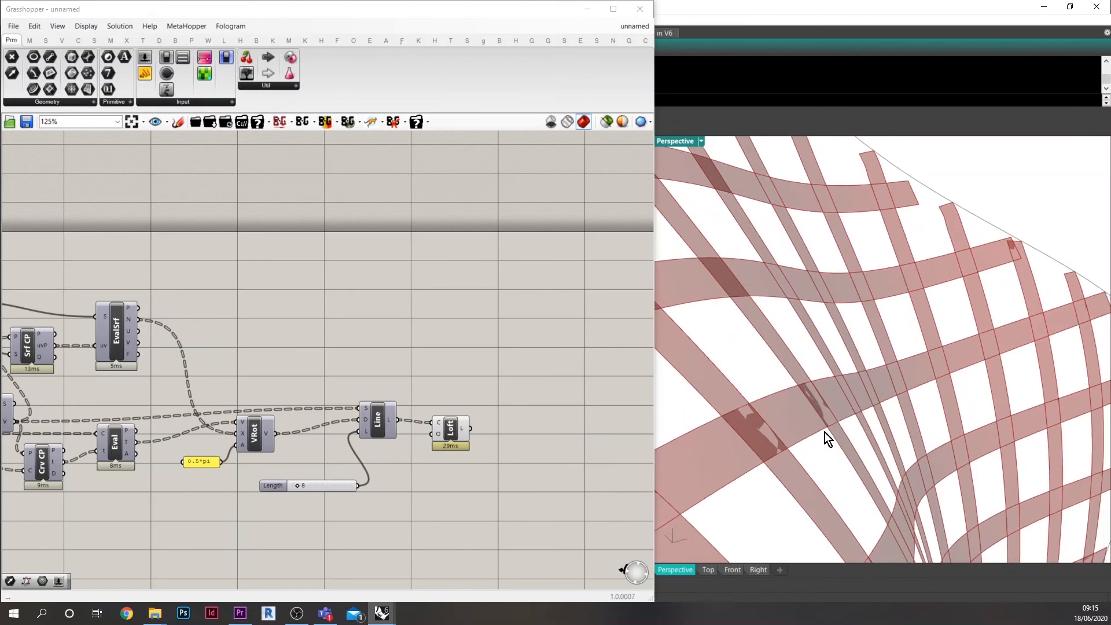
scroll(891, 372, down, 5)
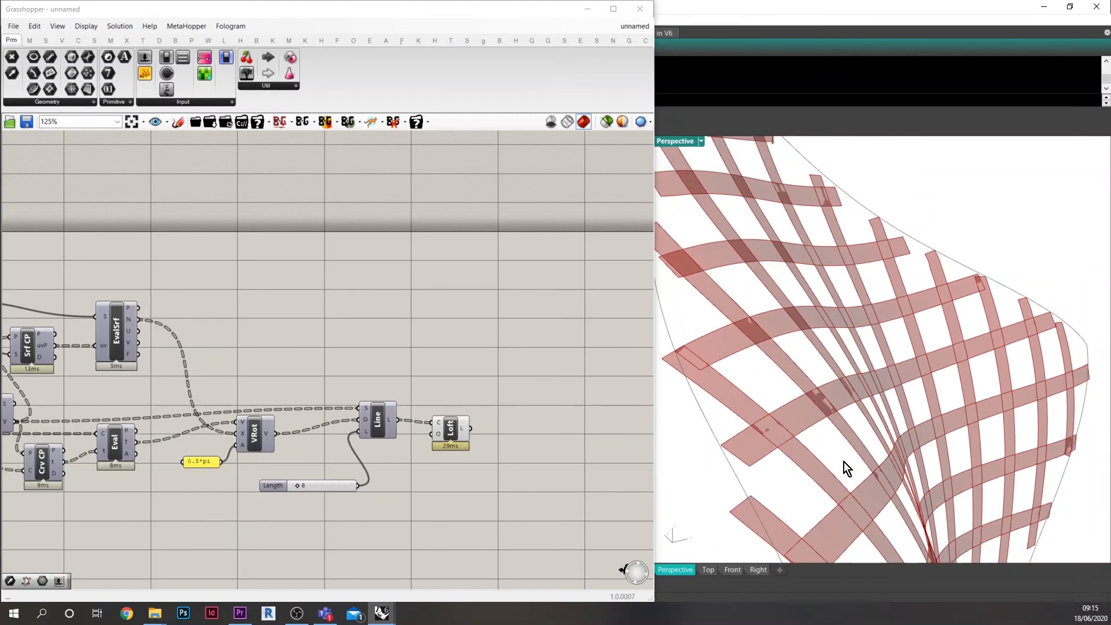
right_drag(844, 461, 914, 409)
scroll(945, 465, down, 8)
scroll(811, 473, up, 2)
right_drag(811, 474, 824, 468)
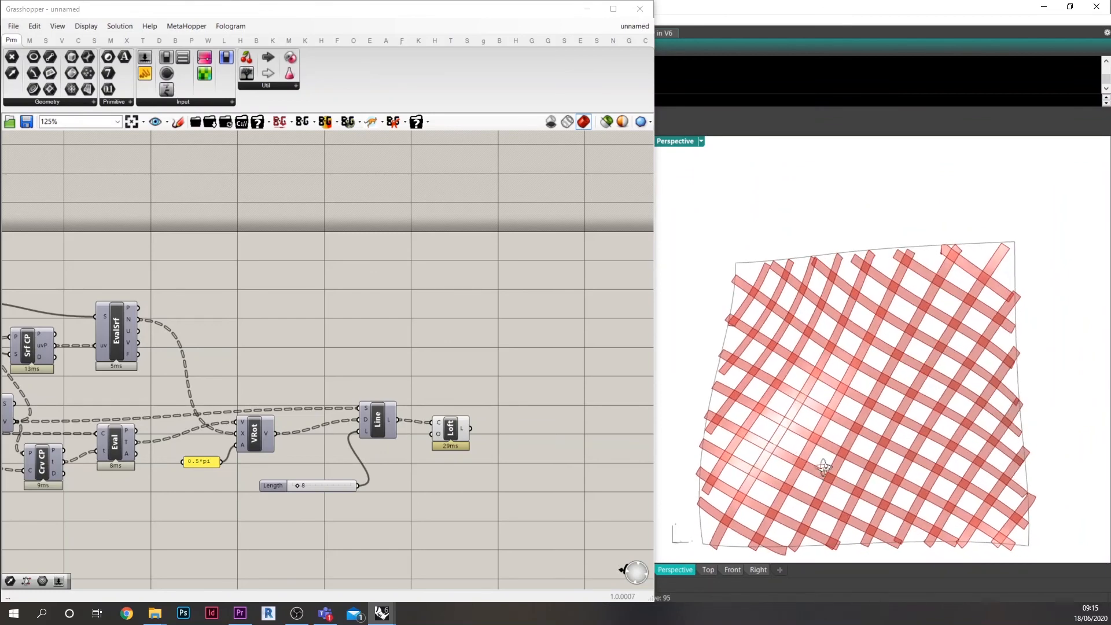
- Set the surface in the Perspective viewport as the one geometry referenced by the Geo parameter at the definition's start
click(730, 310)
scroll(533, 351, down, 6)
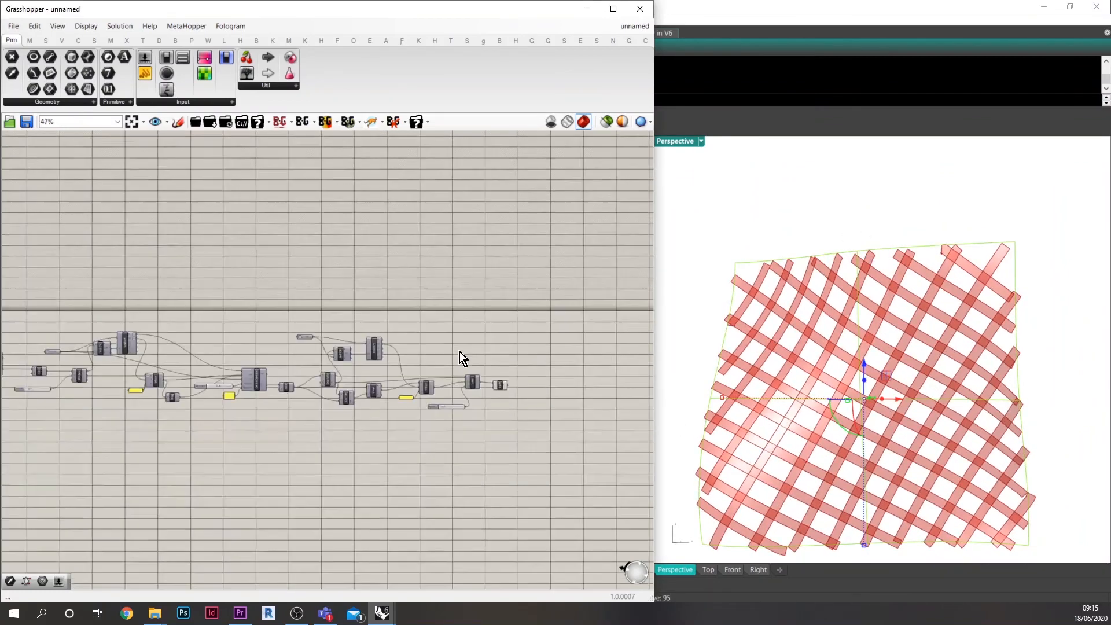
right_drag(110, 350, 352, 367)
scroll(219, 379, up, 3)
scroll(139, 387, up, 5)
right_click(103, 363)
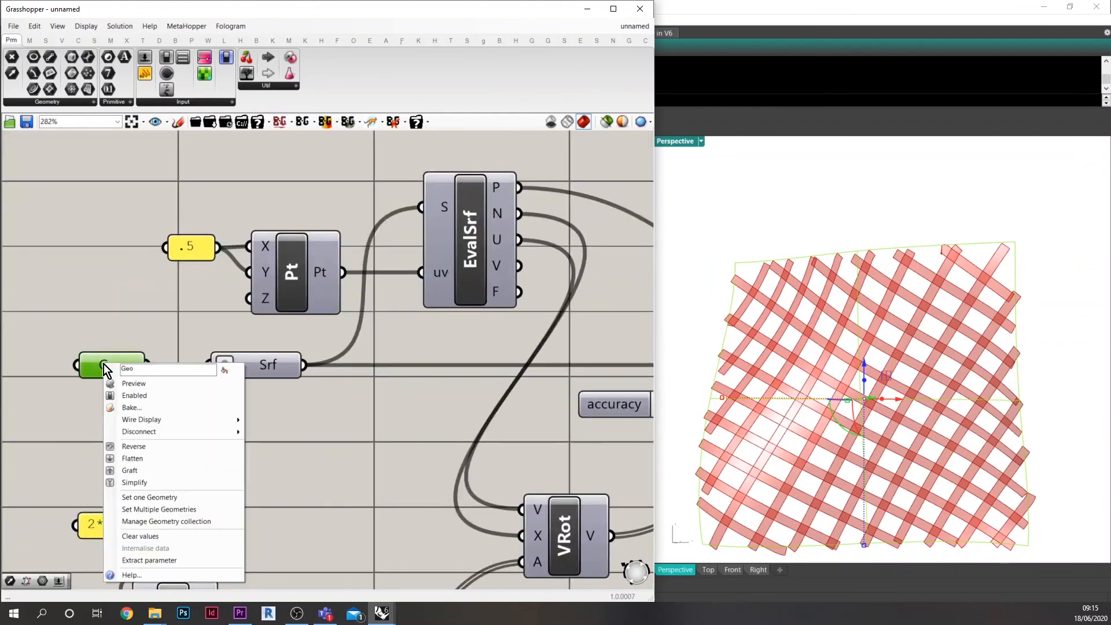
click(145, 499)
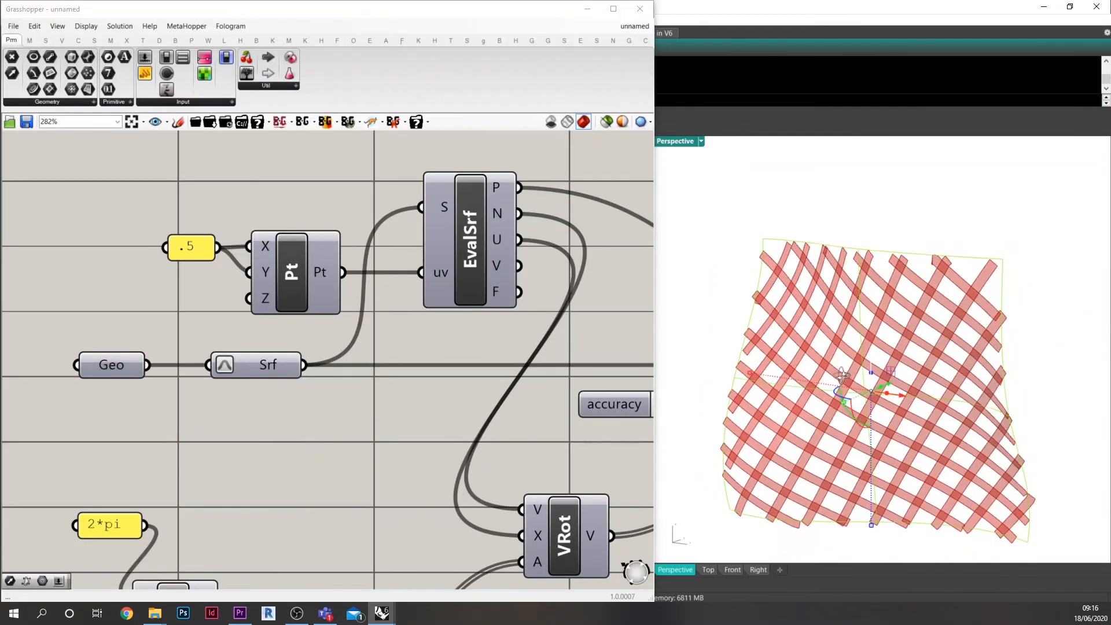
- Turn on the surface's control points and pull one of them well away from the surface to deform the strip net
key(F10)
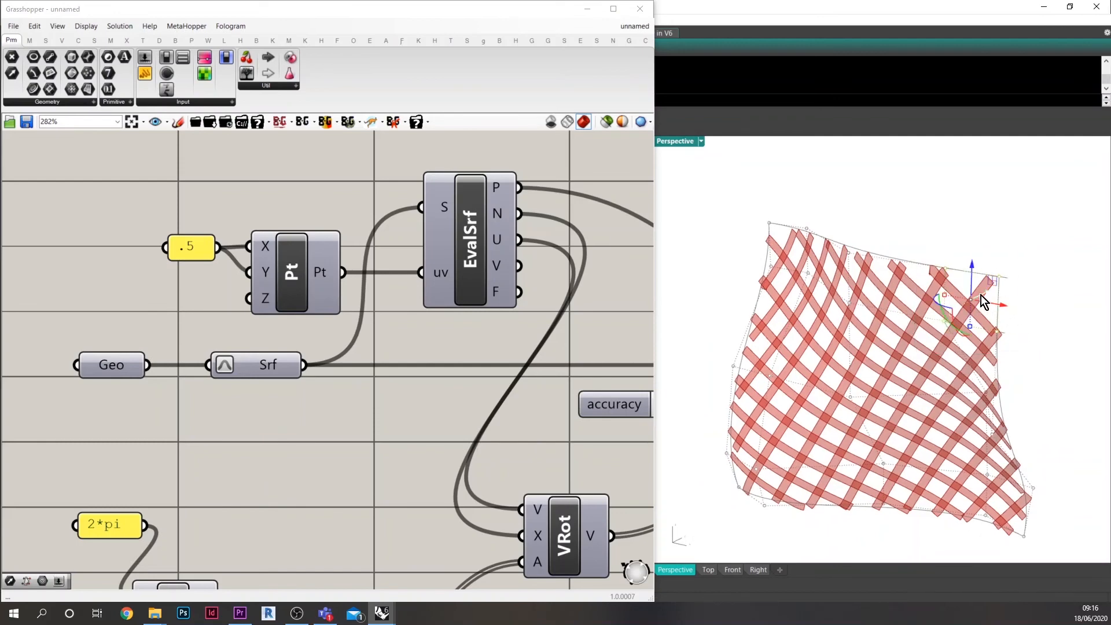
right_drag(1056, 268, 876, 384)
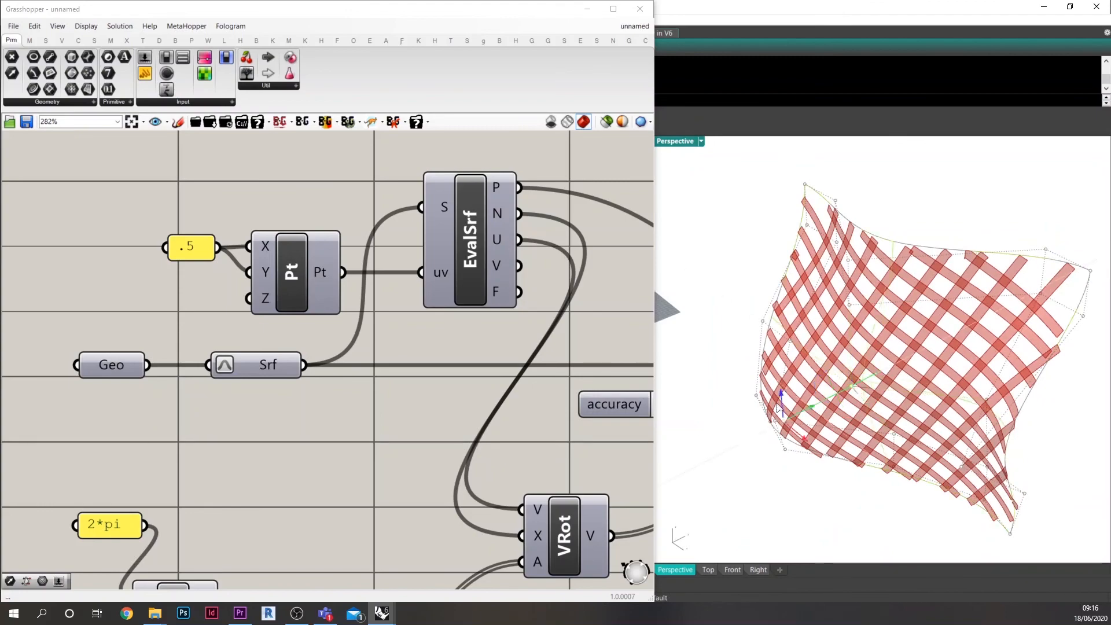
right_drag(776, 427, 951, 412)
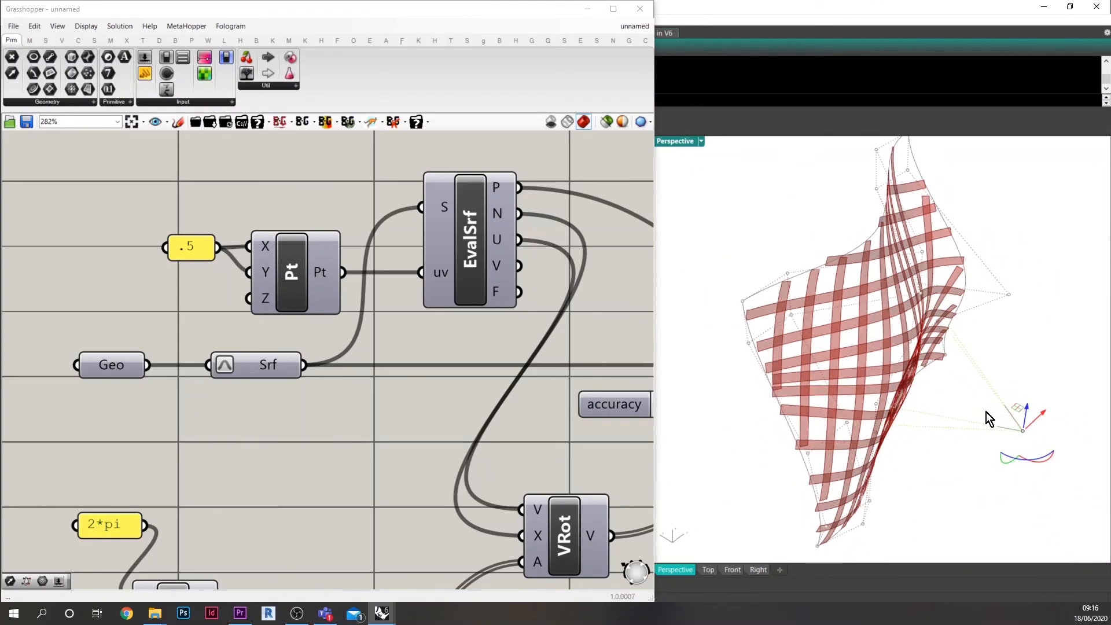
right_drag(1028, 450, 863, 435)
scroll(829, 365, up, 3)
scroll(839, 374, down, 5)
- Reposition the pulled control point near the surface's lower corner, checking the strips from several angles
drag(732, 479, 731, 479)
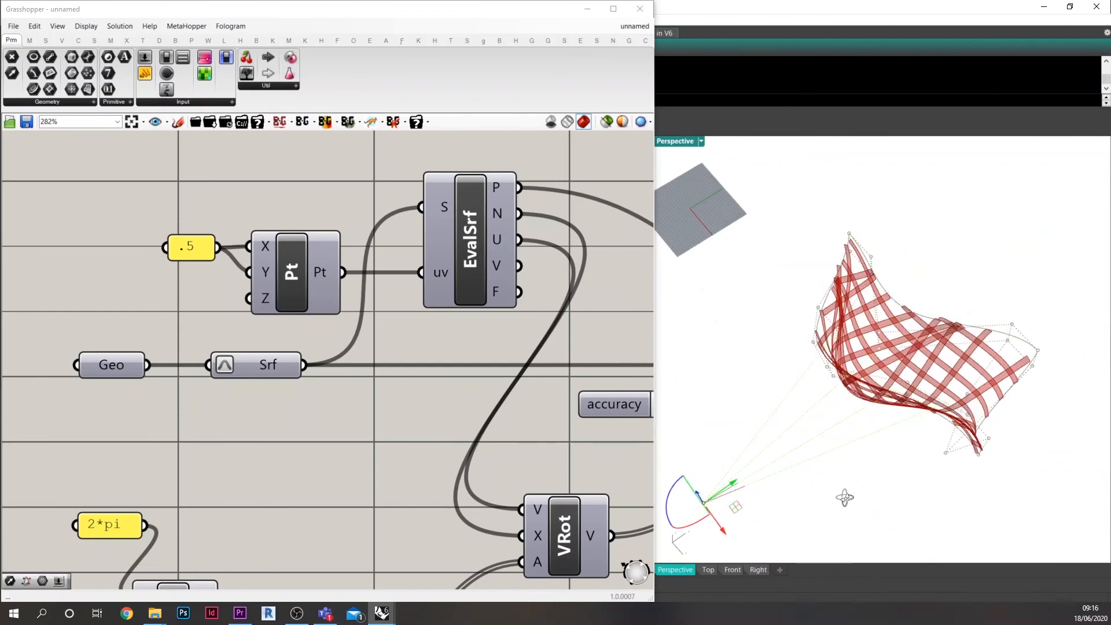
right_drag(846, 496, 781, 488)
scroll(921, 363, down, 5)
drag(845, 438, 851, 434)
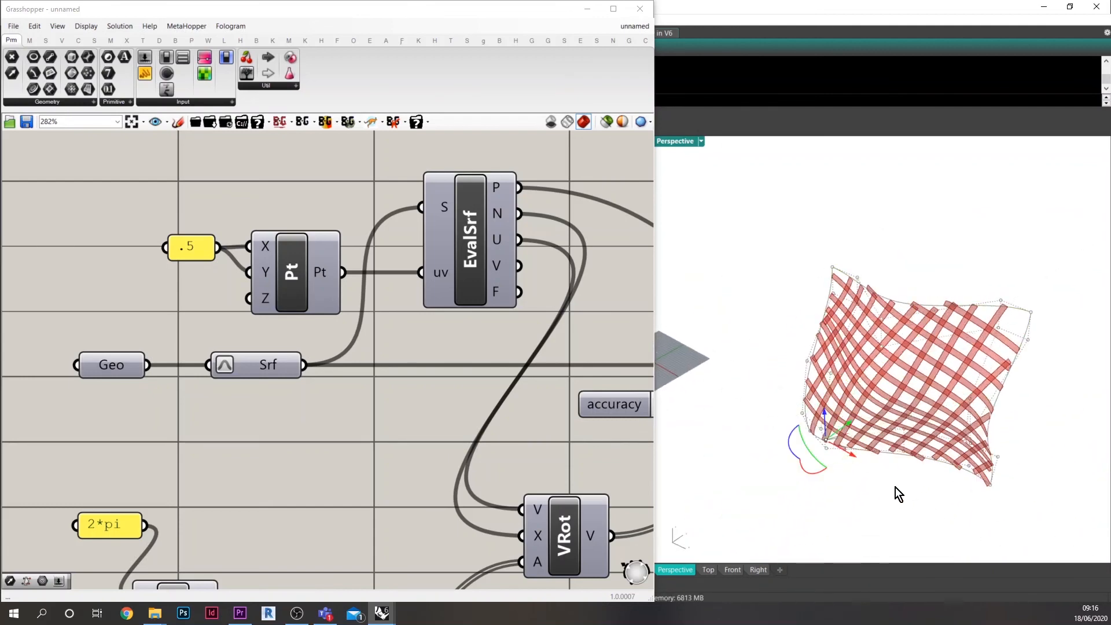
right_drag(834, 513, 984, 448)
scroll(874, 441, up, 4)
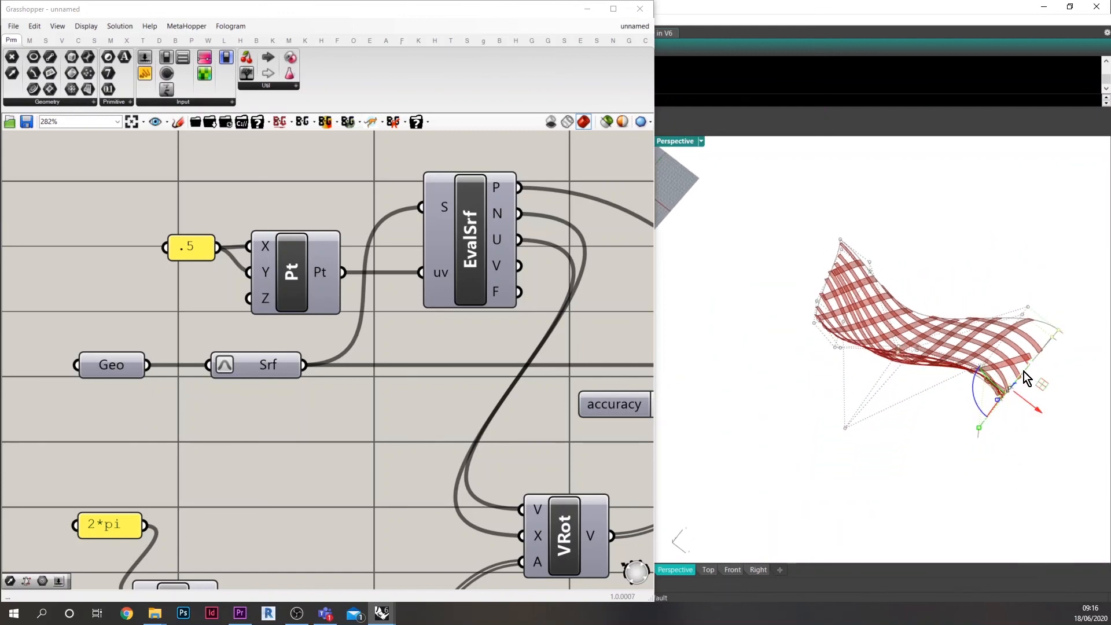
- Move further control points near the surface's corners to reshape it and clear the selection
drag(1042, 349, 981, 445)
right_drag(964, 467, 754, 444)
drag(729, 408, 799, 503)
right_drag(802, 503, 837, 472)
drag(795, 357, 765, 398)
click(891, 496)
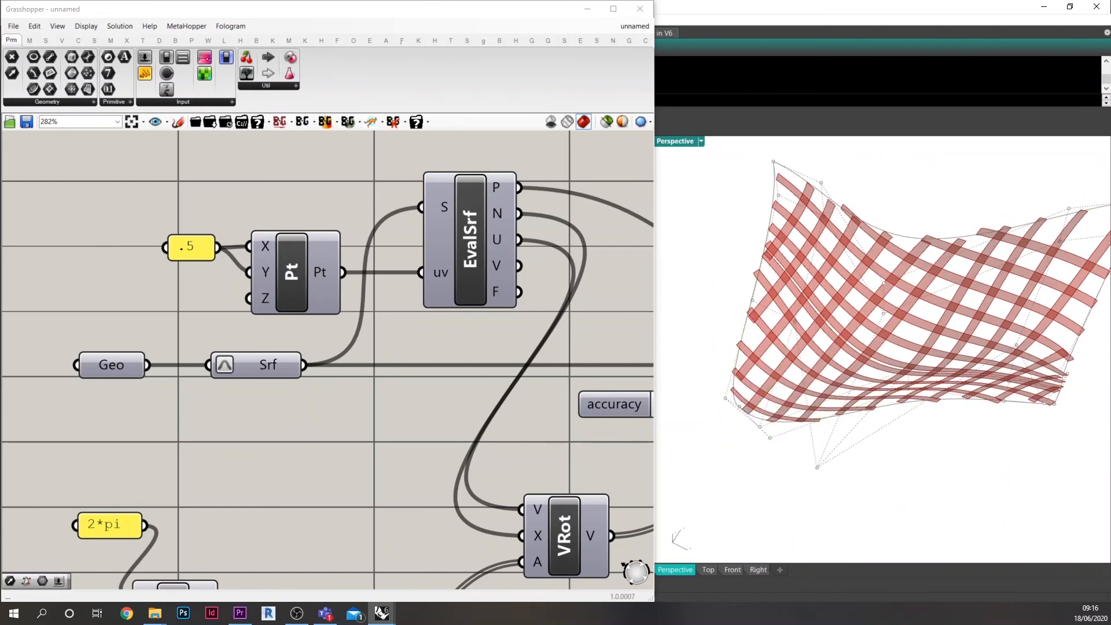
- Open the script of the C# GEODESIC component and bring its RunScript code fully into view
right_click(304, 432)
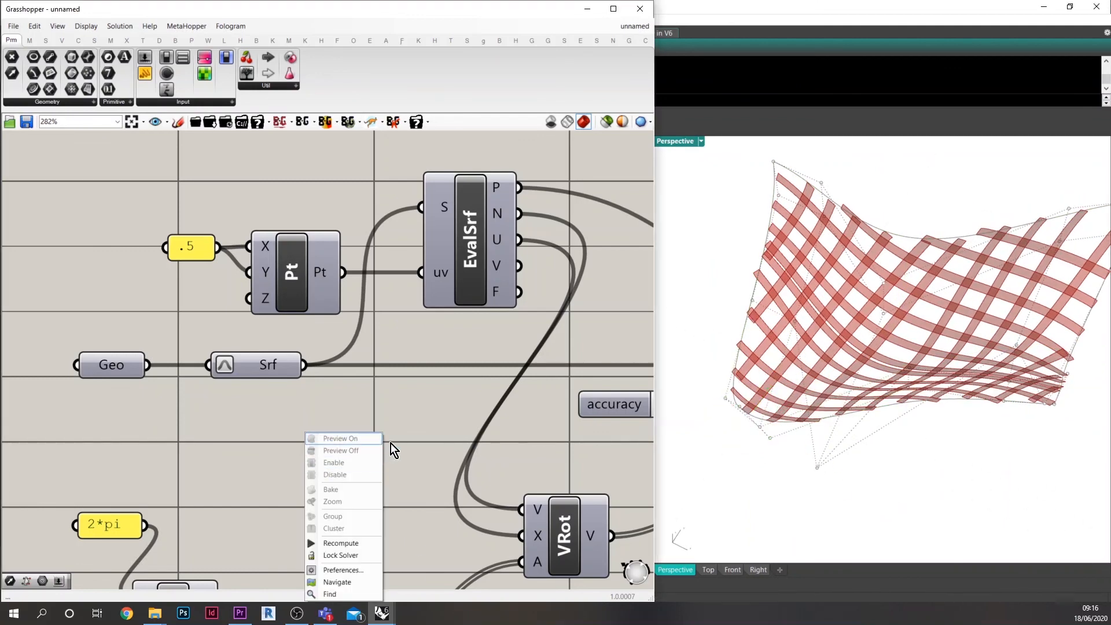
right_drag(391, 443, 282, 506)
scroll(309, 434, down, 6)
scroll(427, 439, up, 5)
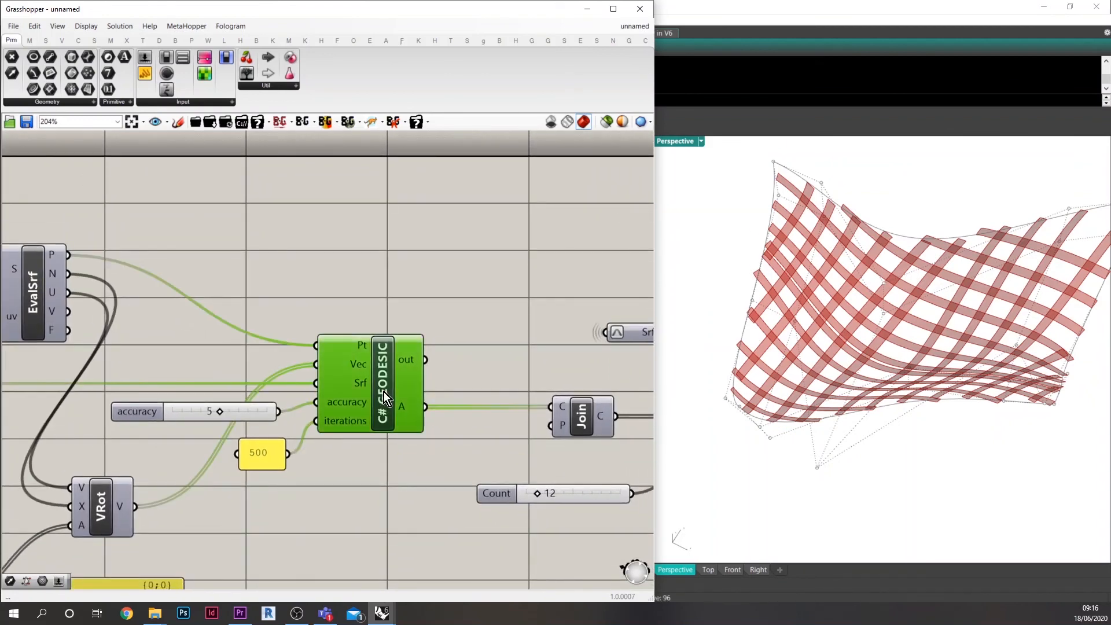
double_click(383, 391)
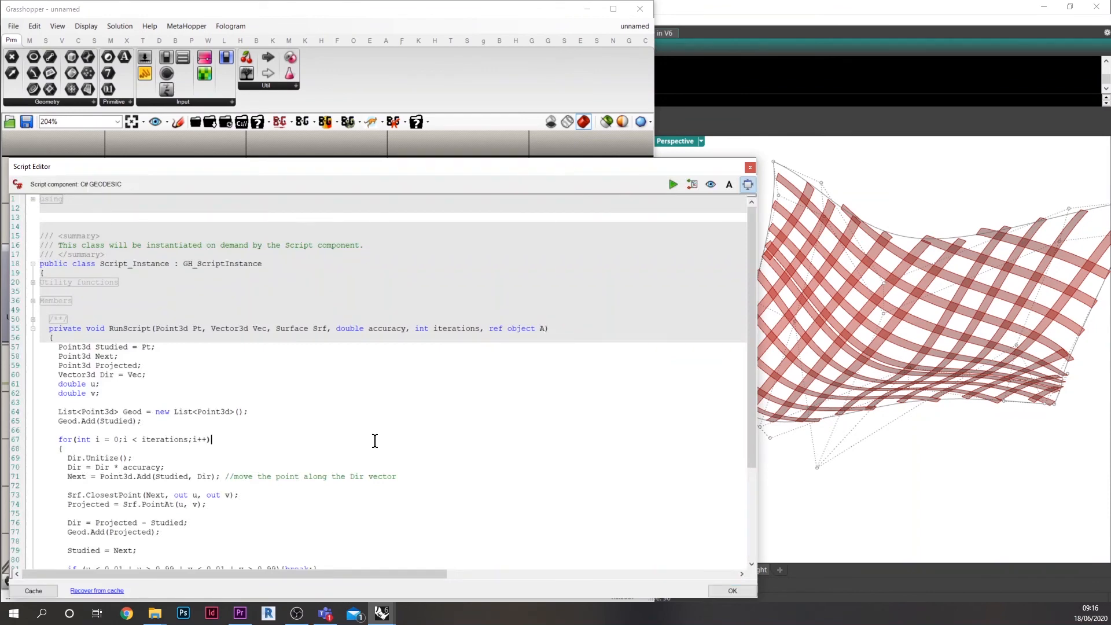
scroll(319, 438, down, 2)
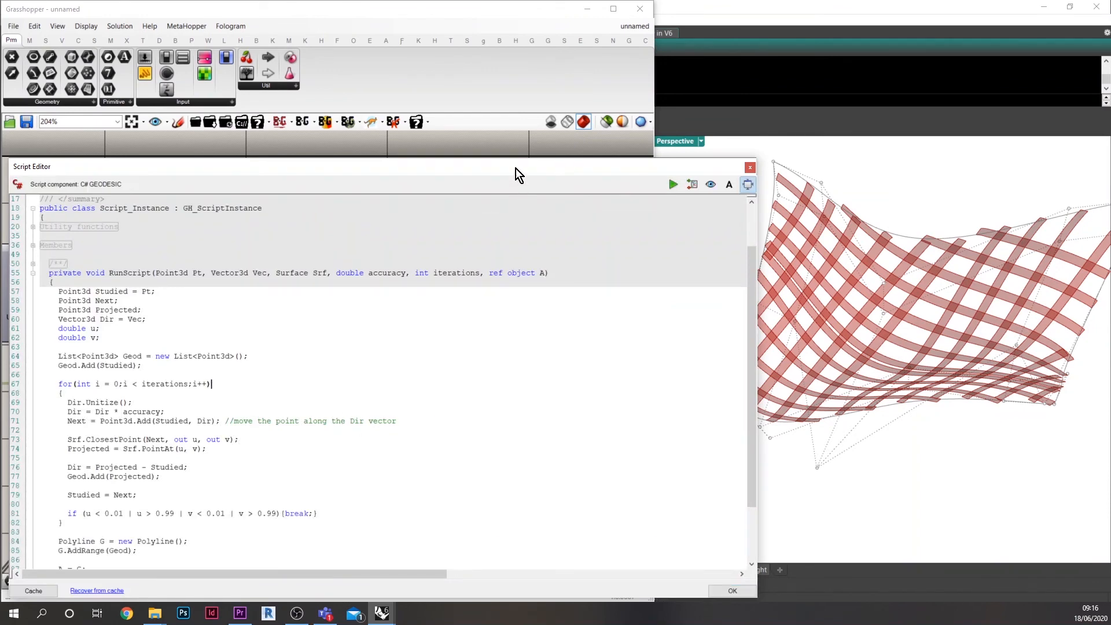
drag(516, 168, 517, 125)
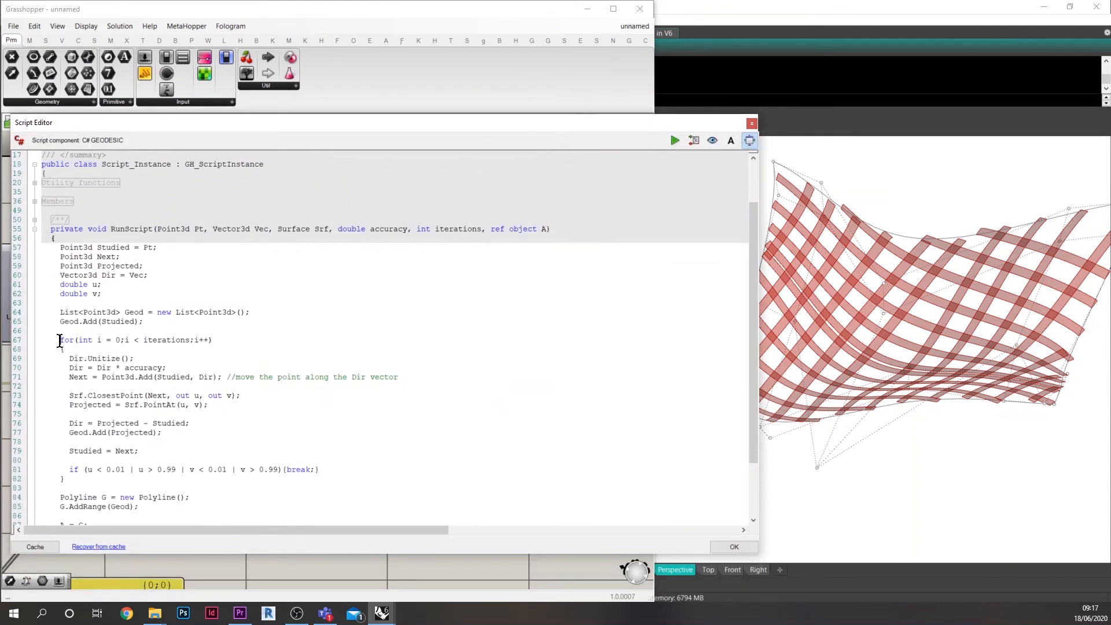
- Review the script's iterations loop, its point-projection lines and the u/v break condition, and close the editor
drag(60, 341, 225, 344)
drag(68, 359, 152, 458)
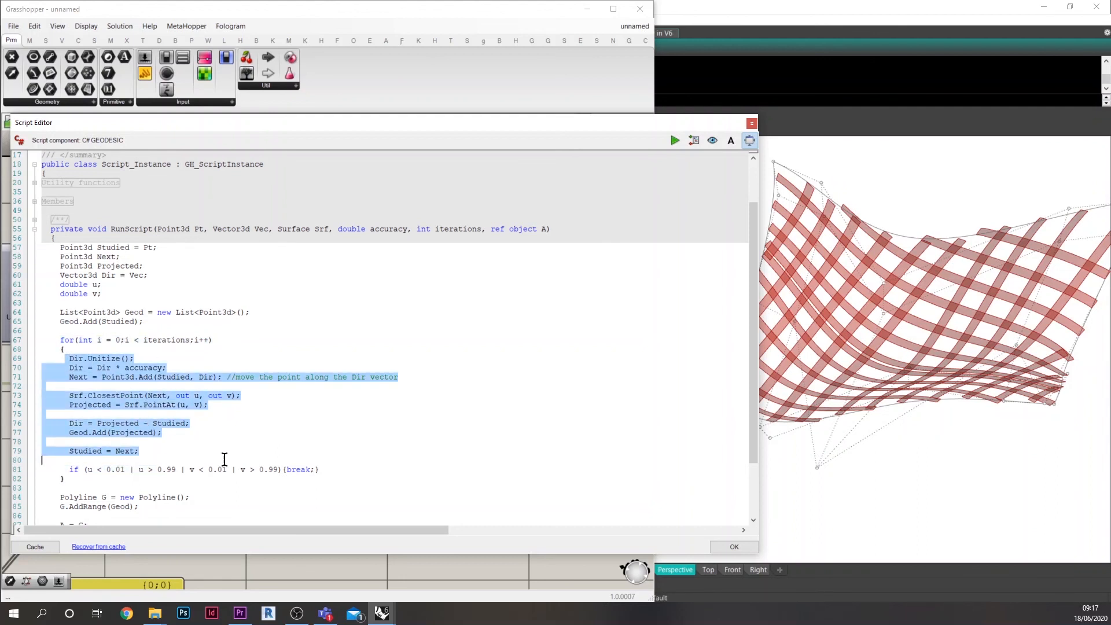
drag(309, 463, 328, 469)
click(328, 469)
click(720, 549)
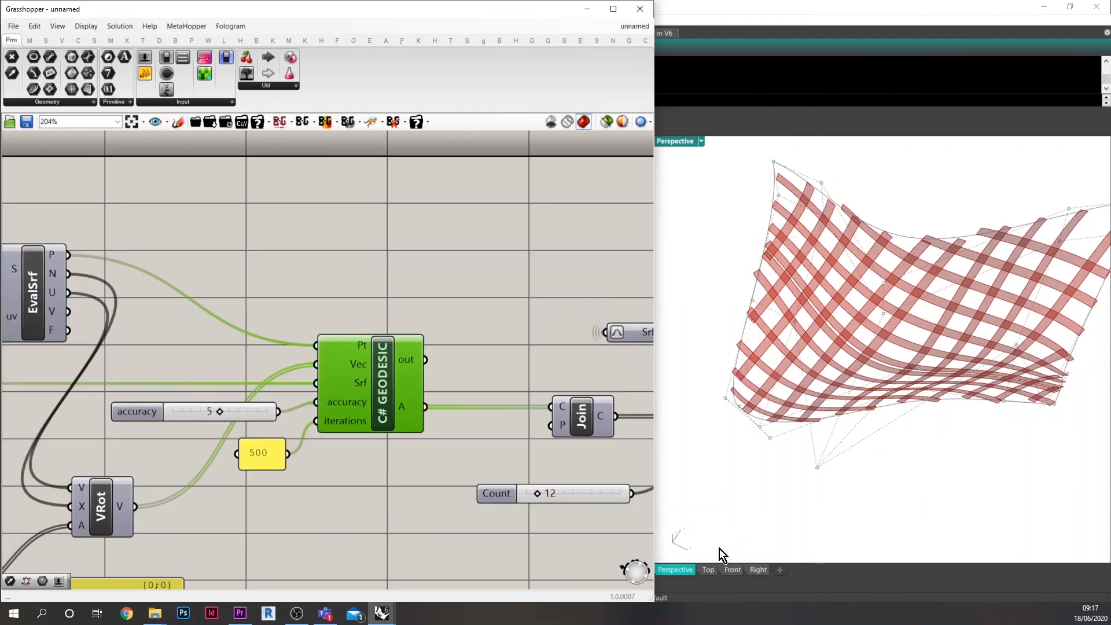
right_drag(407, 466, 324, 464)
click(324, 464)
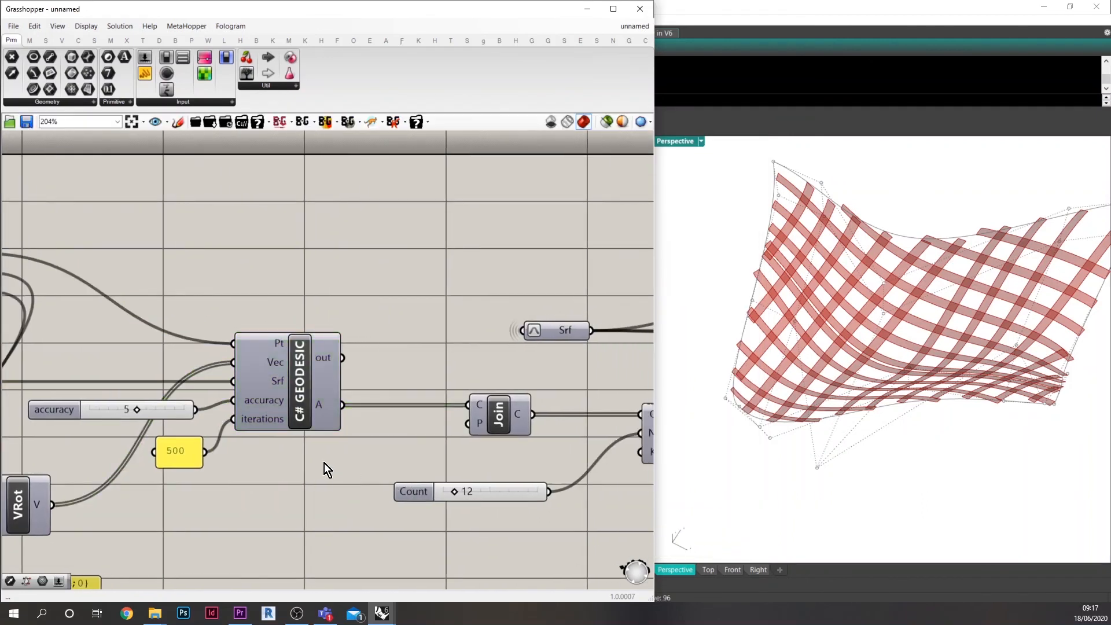